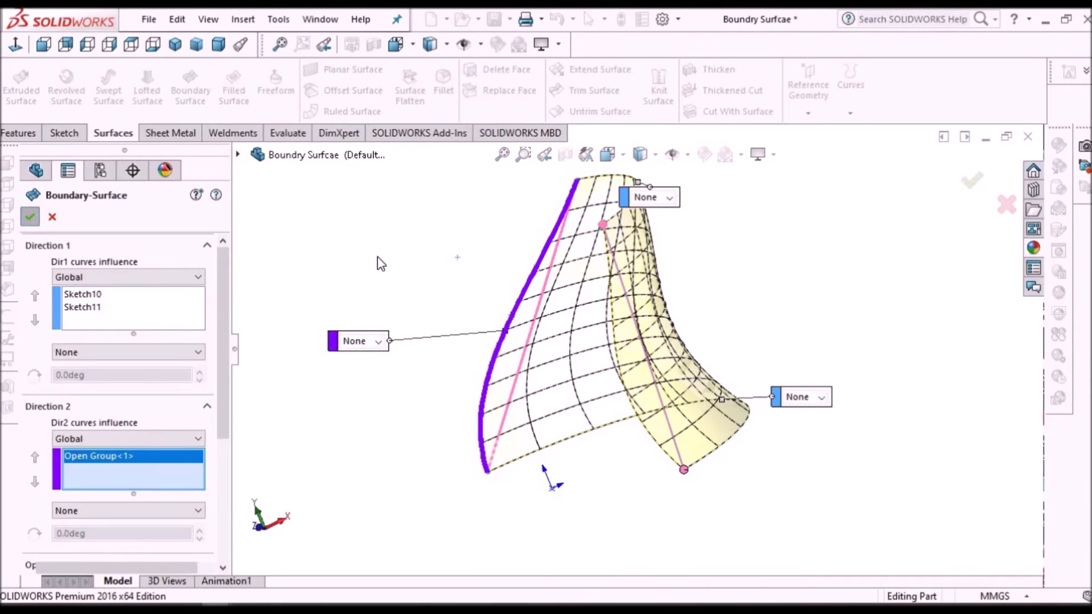
key("Return")
middle_click_drag(654, 349, 516, 334)
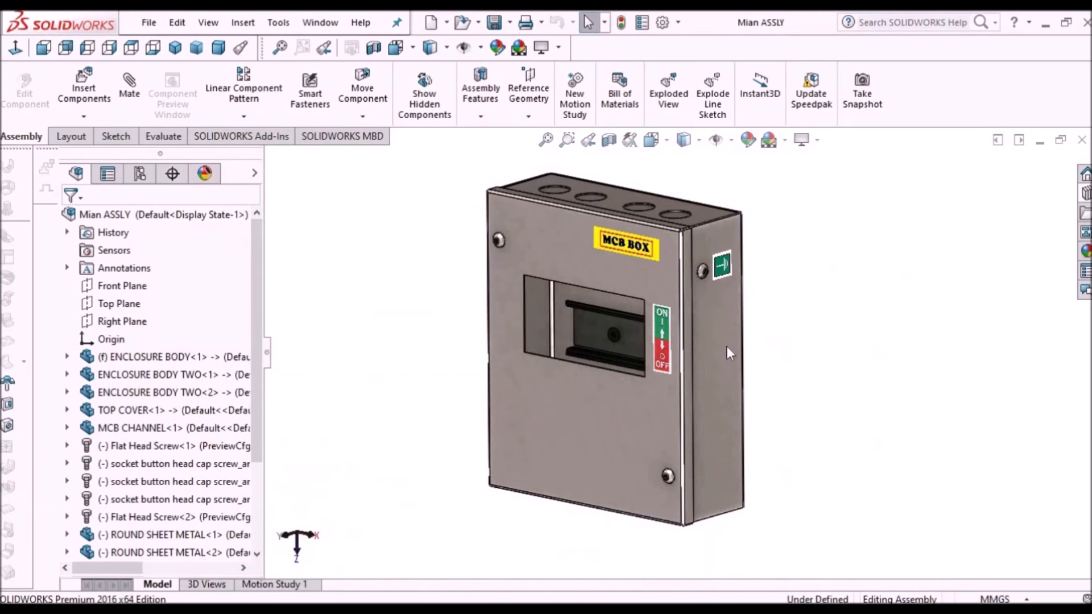
scroll(726, 346, "down", 2)
scroll(726, 346, "up", 4)
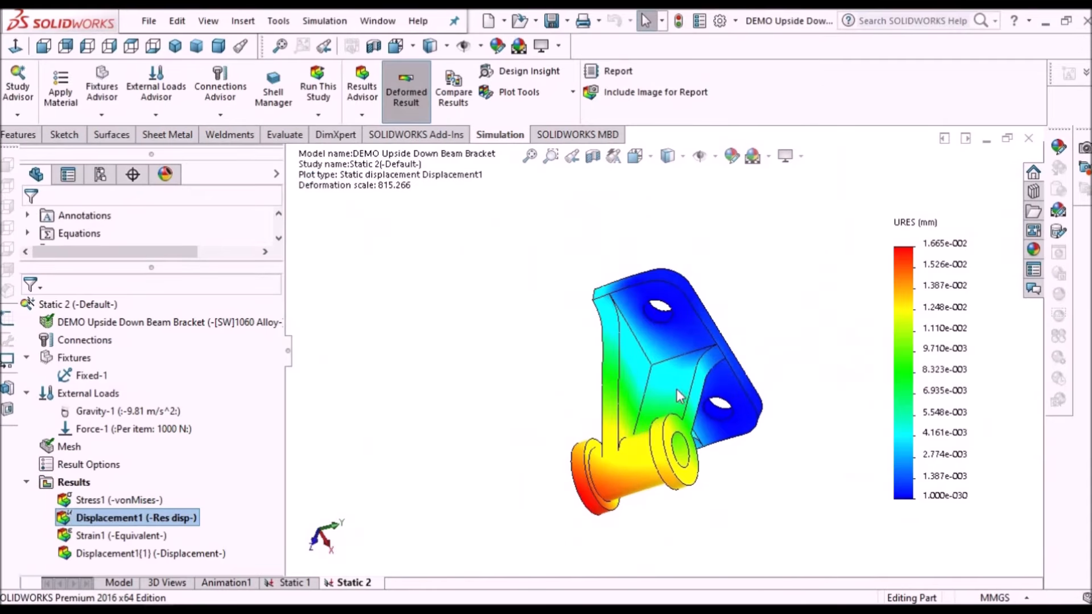
middle_click_drag(614, 472, 698, 518)
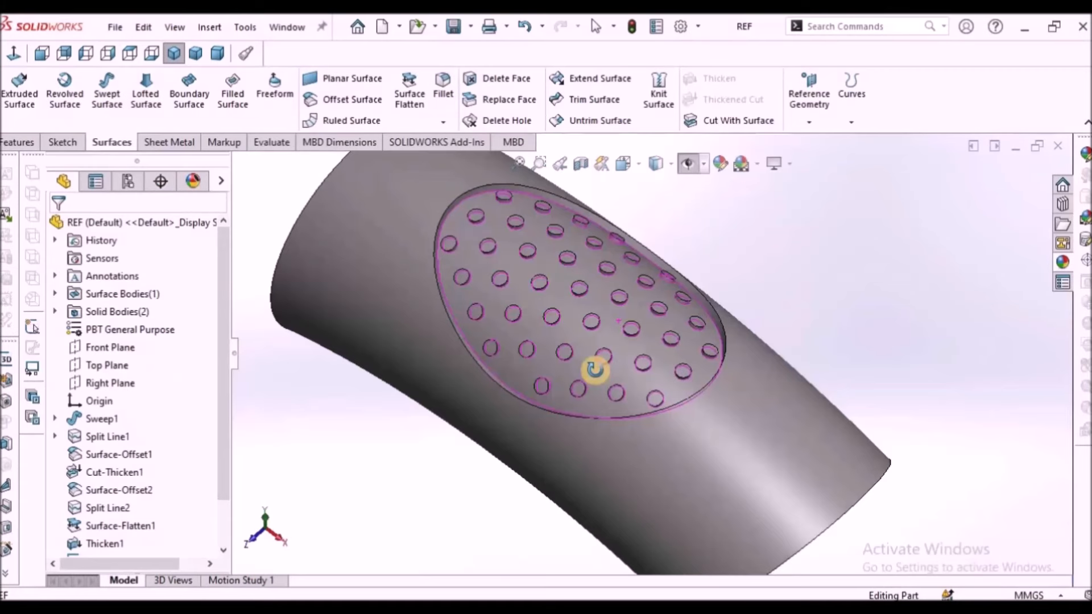
middle_click_drag(595, 366, 727, 365)
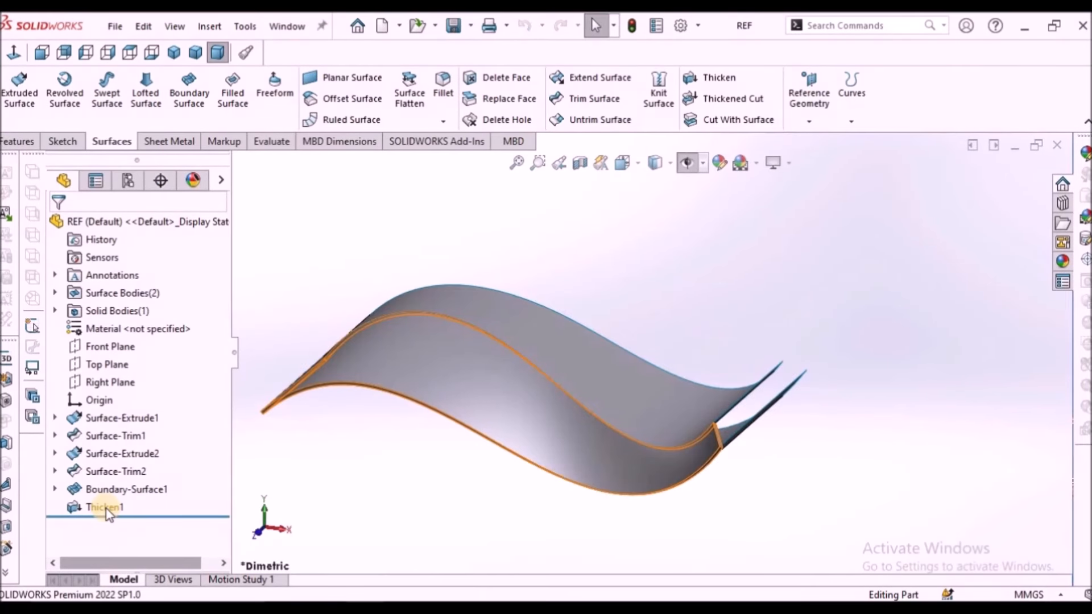
Step: Hide the body of the Thicken1 feature so that only the surfaces are displayed
right_click(94, 506)
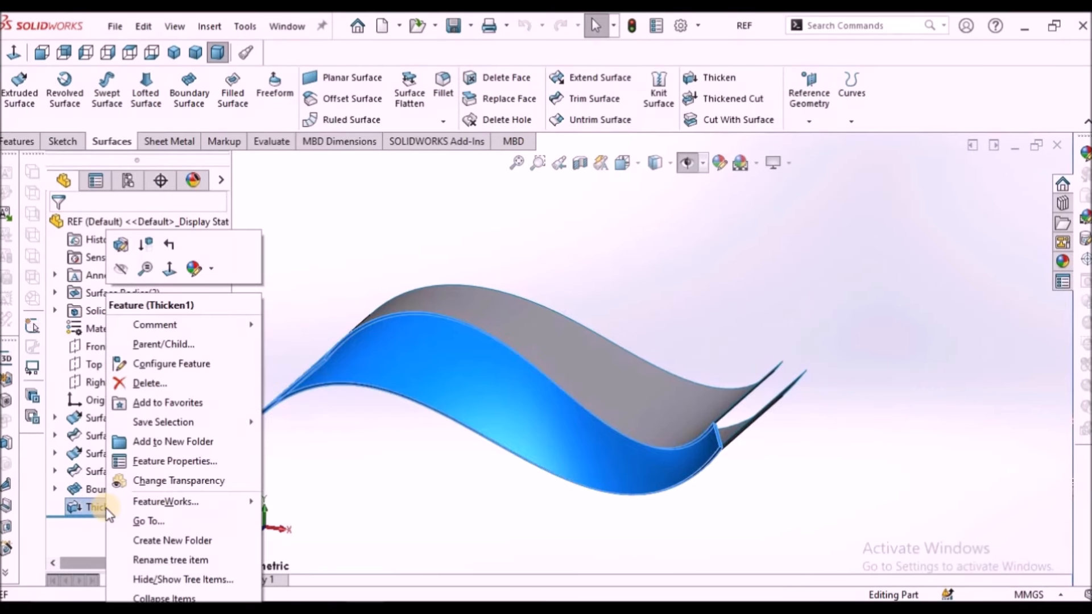
left_click(121, 273)
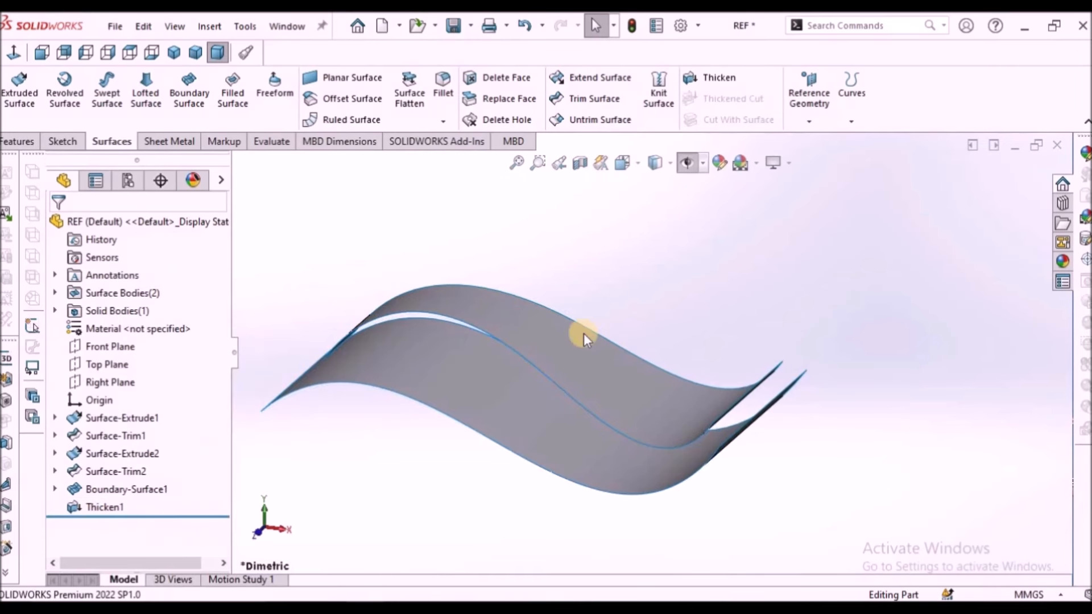
middle_click_drag(585, 334, 590, 358)
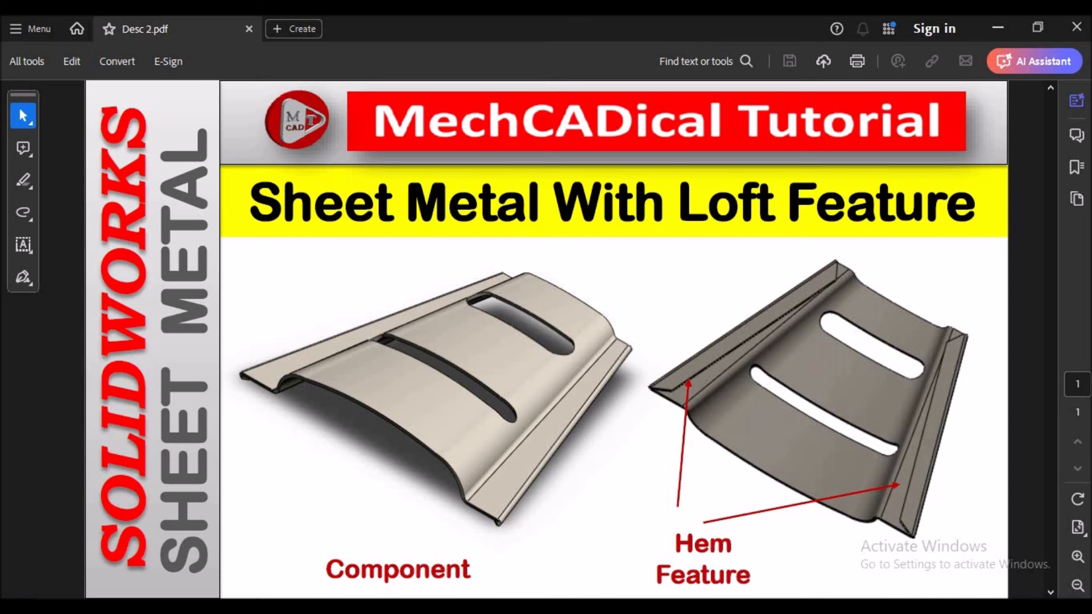
Step: Switch to SOLIDWORKS and examine the shape of the finished REF sheet metal part with its slots and hemmed edges
mouse_move(408, 606)
left_click(335, 562)
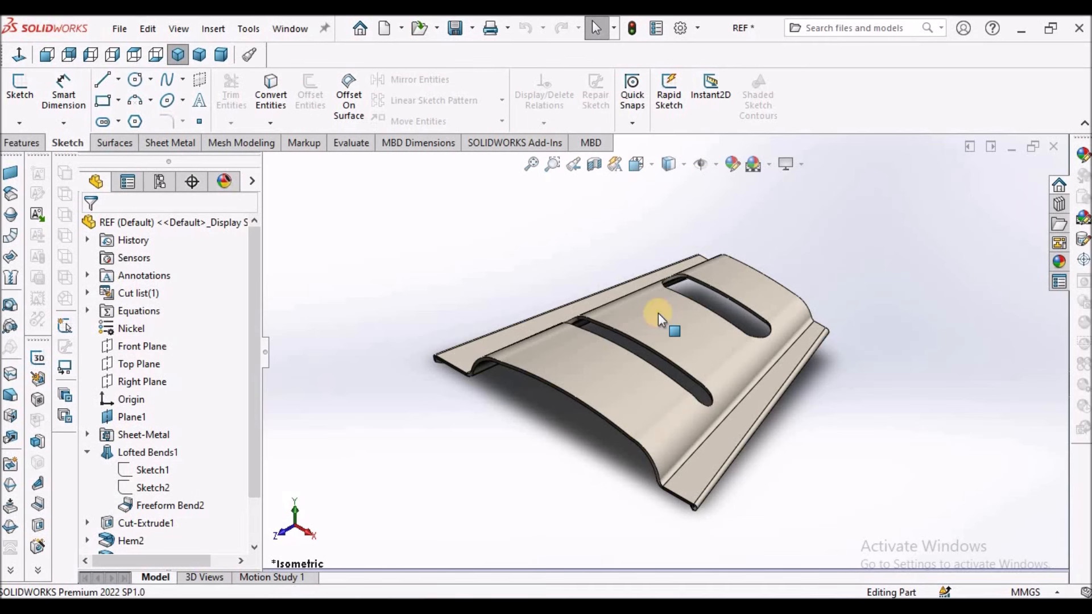
scroll(843, 261, "up", 2)
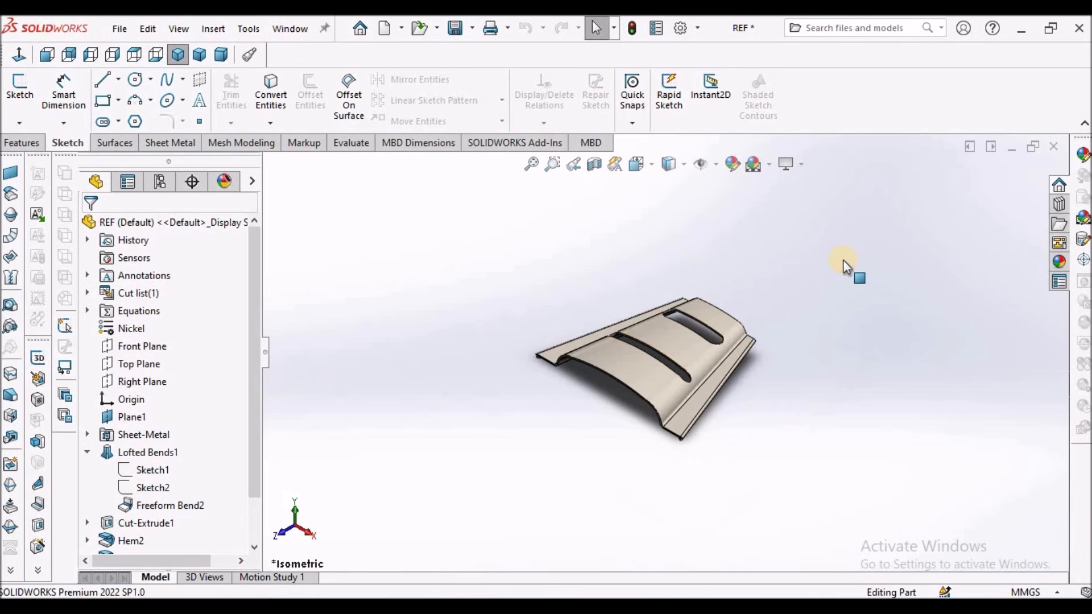
scroll(796, 290, "up", 1)
scroll(683, 370, "up", 2)
scroll(612, 414, "down", 3)
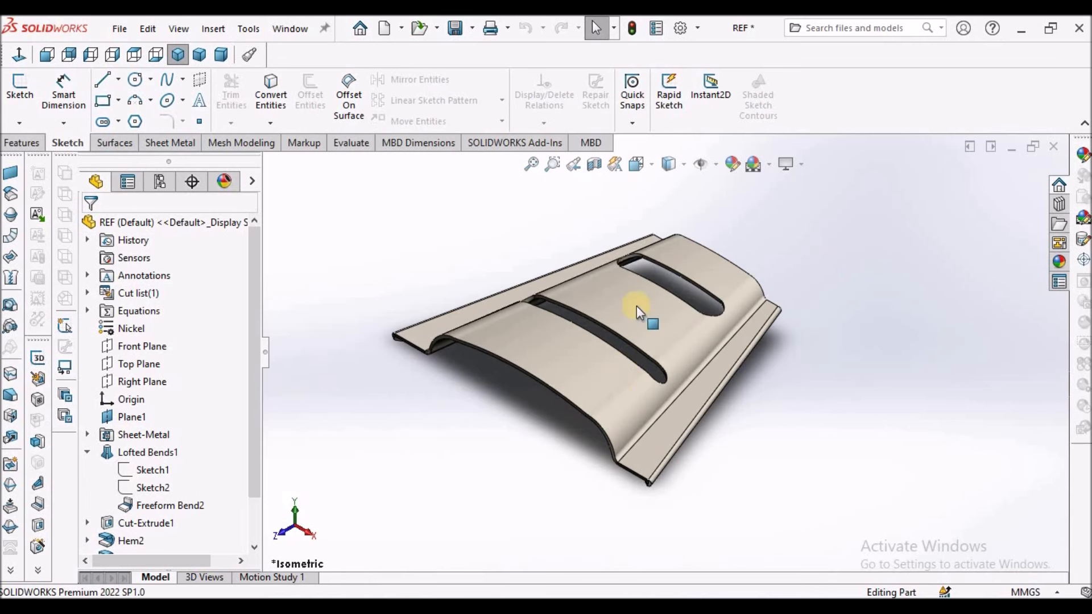
middle_click_drag(701, 378, 651, 342)
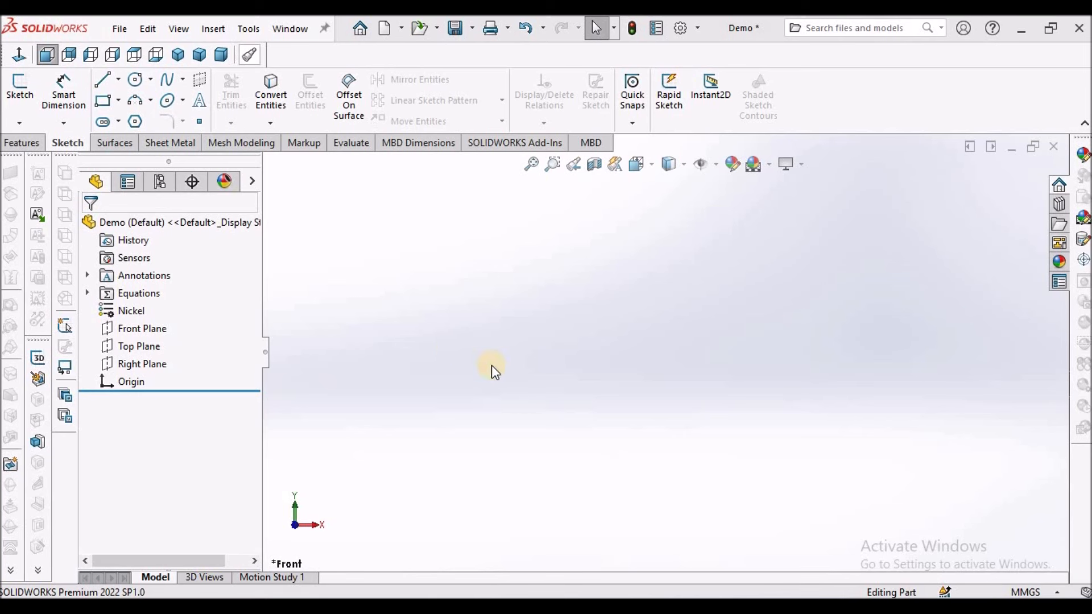
Step: Start a sketch on the Front Plane and draw a horizontal midpoint line about 111 mm long centred on the origin, as construction geometry
left_click(143, 329)
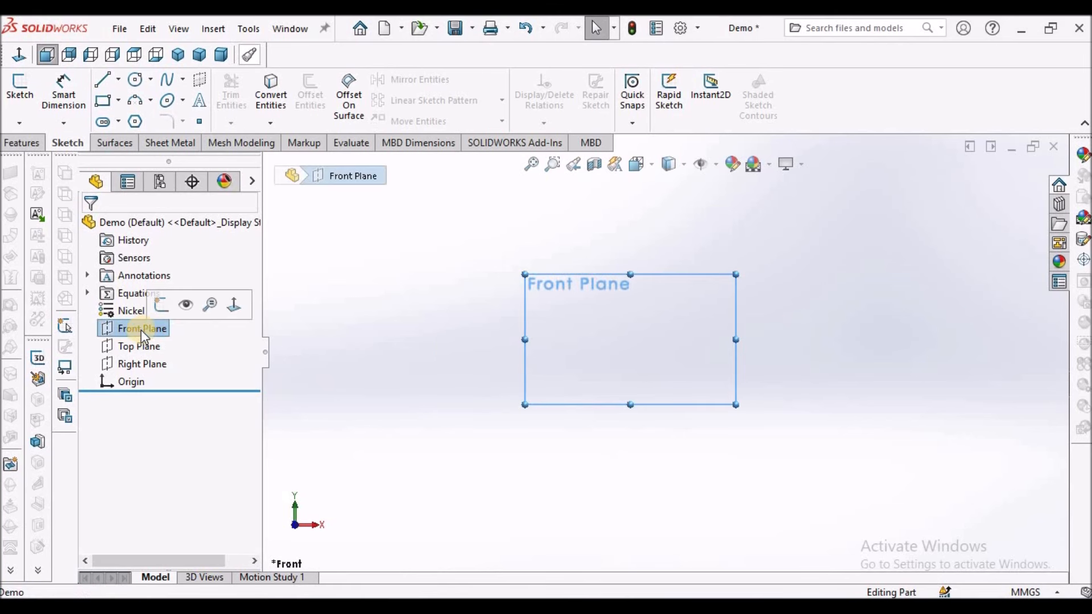
left_click(21, 103)
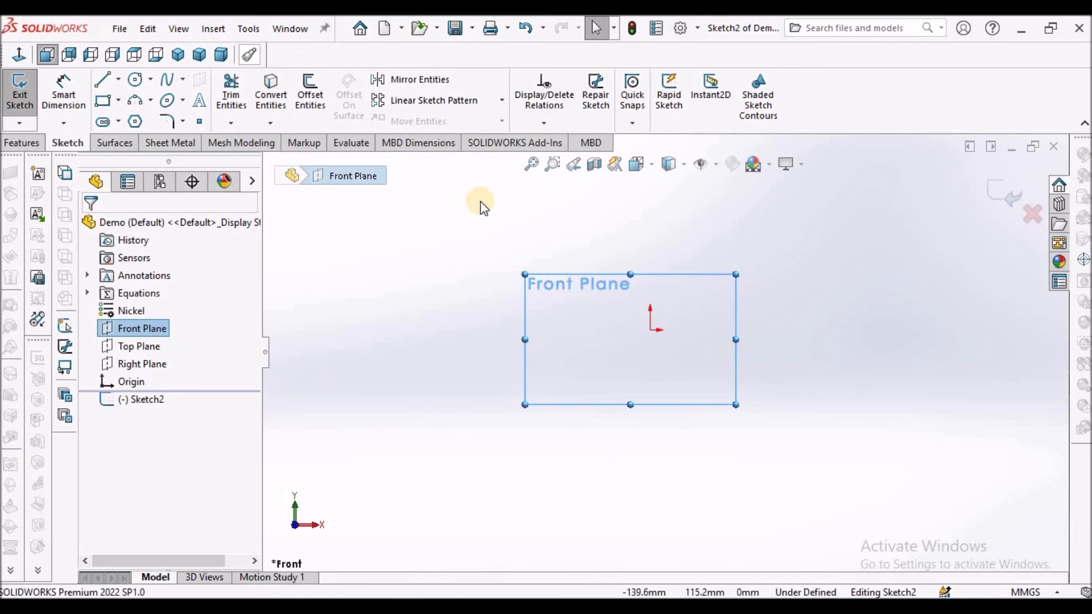
left_click(118, 86)
left_click(142, 117)
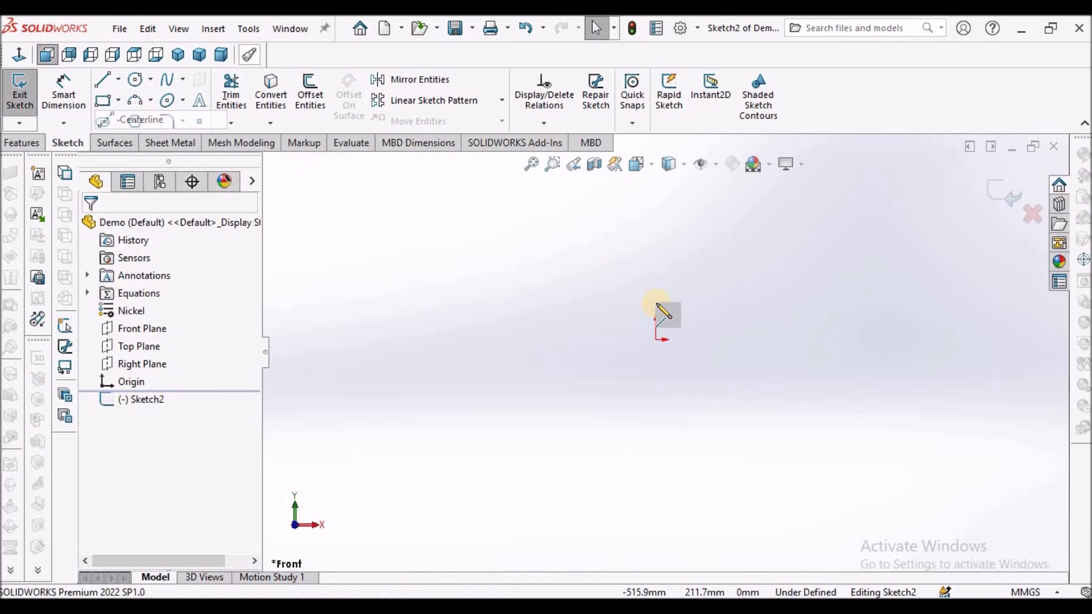
left_click(118, 82)
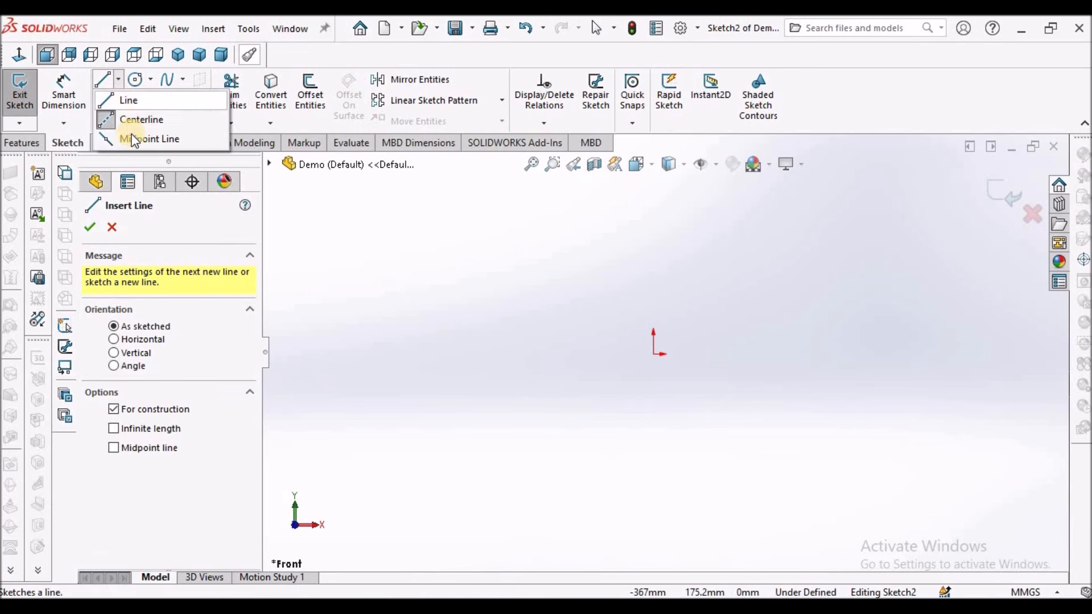
left_click(137, 138)
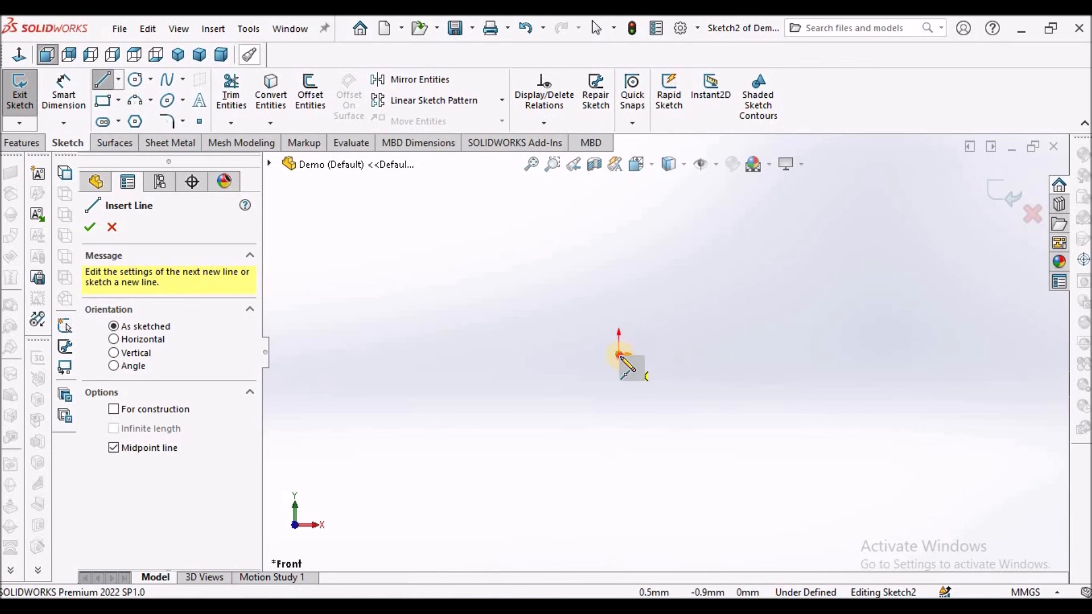
left_click(620, 353)
left_click(716, 353)
right_click(629, 280)
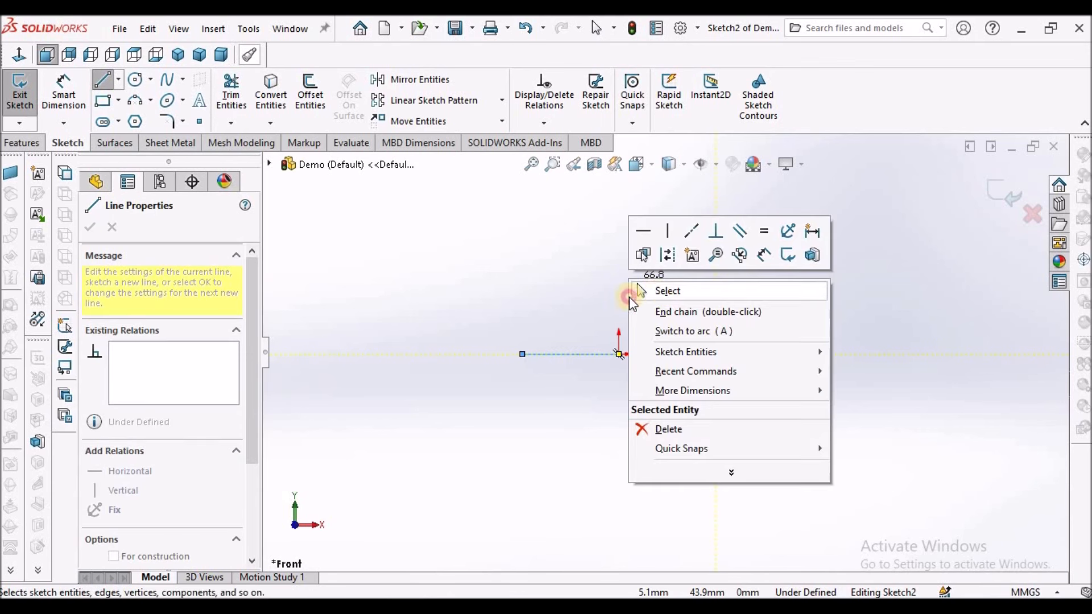
left_click(640, 290)
left_click(647, 355)
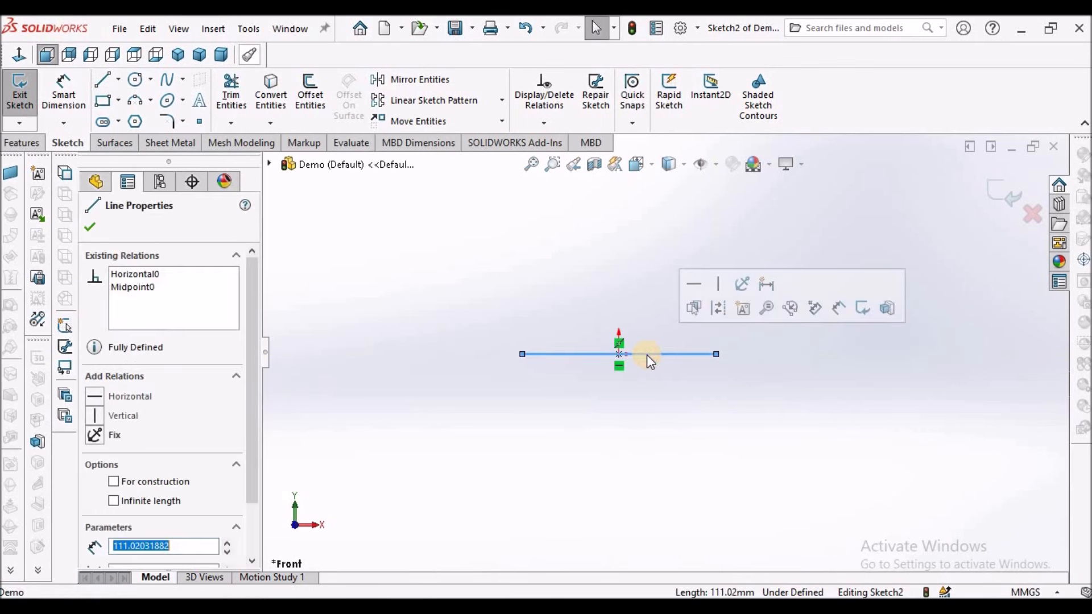
left_click(716, 312)
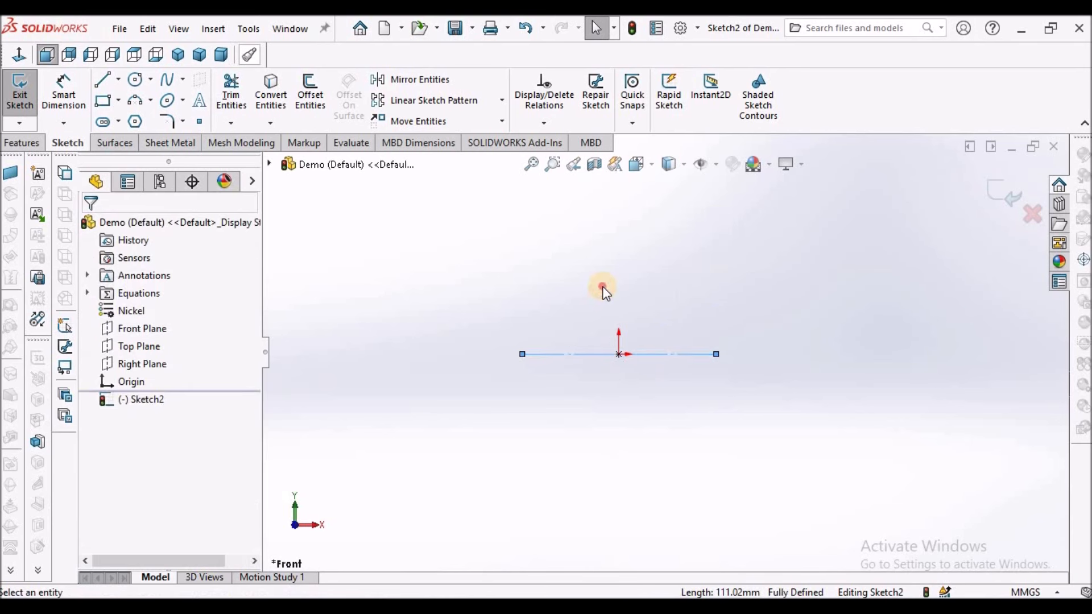
Step: Draw a three-point arc curving outward and downward from each end of the construction line
left_click(140, 103)
left_click(716, 355)
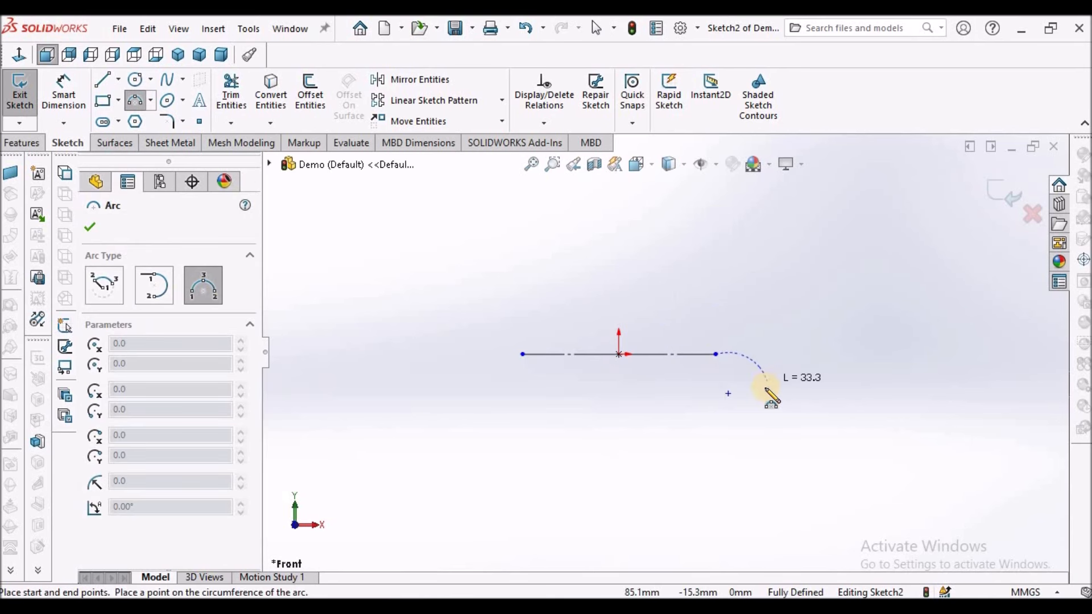
left_click(764, 389)
left_click(758, 376)
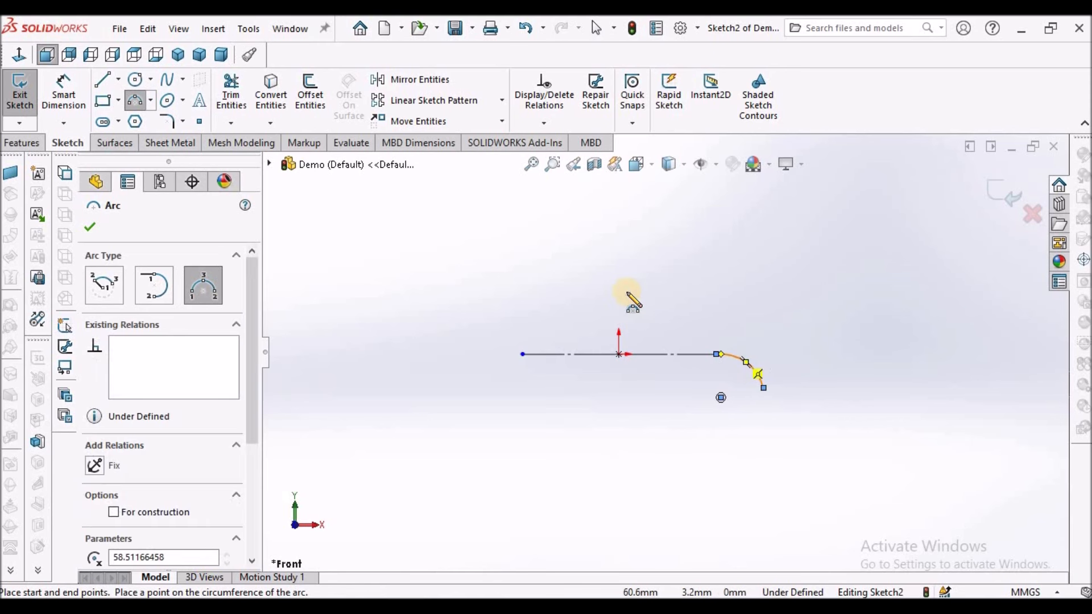
left_click(522, 353)
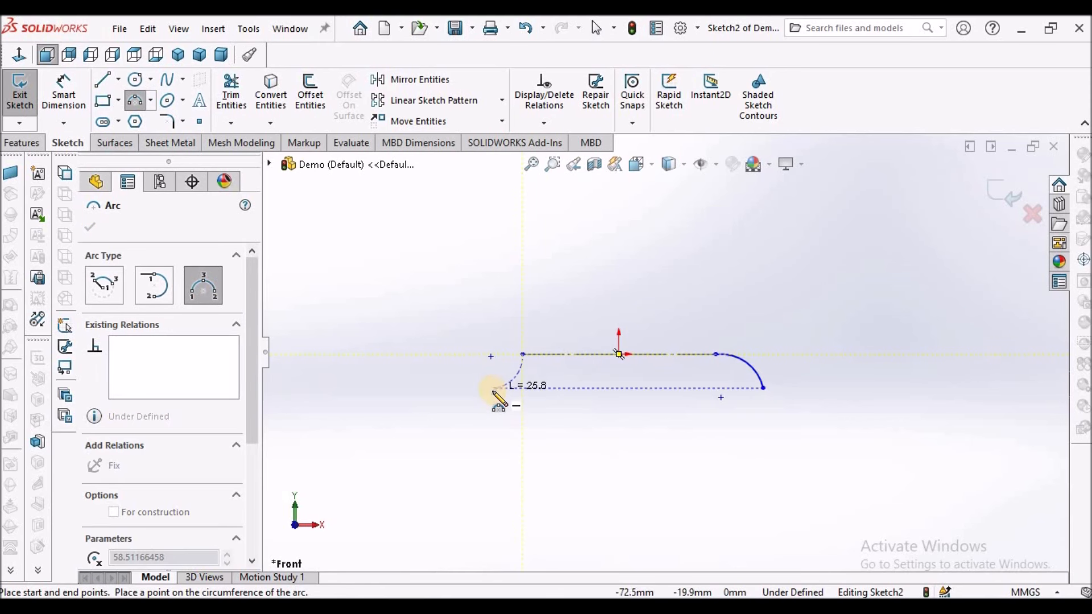
left_click(487, 396)
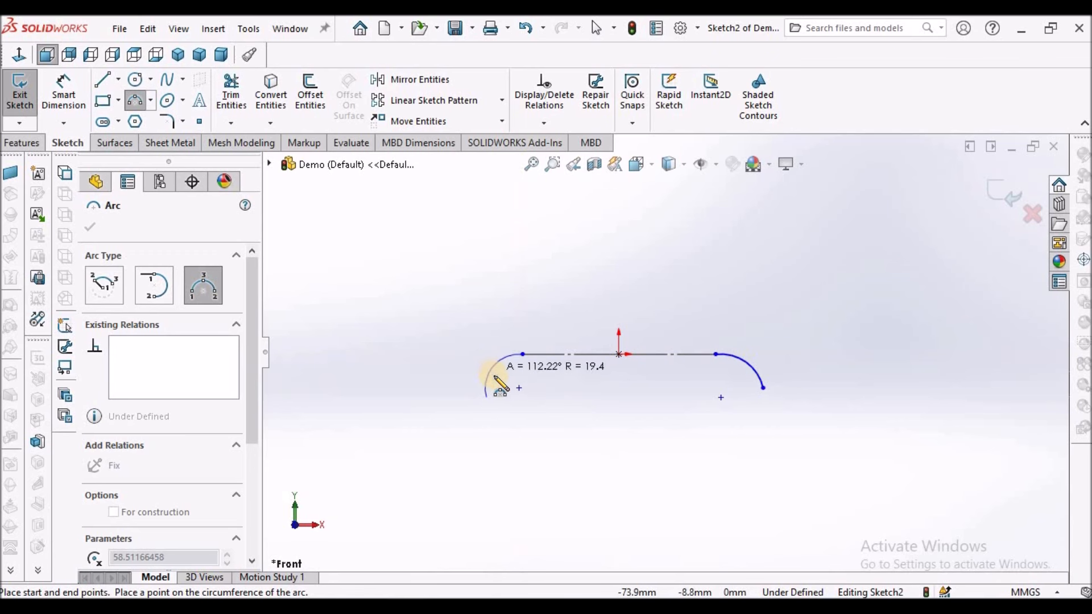
left_click(494, 377)
right_click(458, 289)
left_click(495, 297)
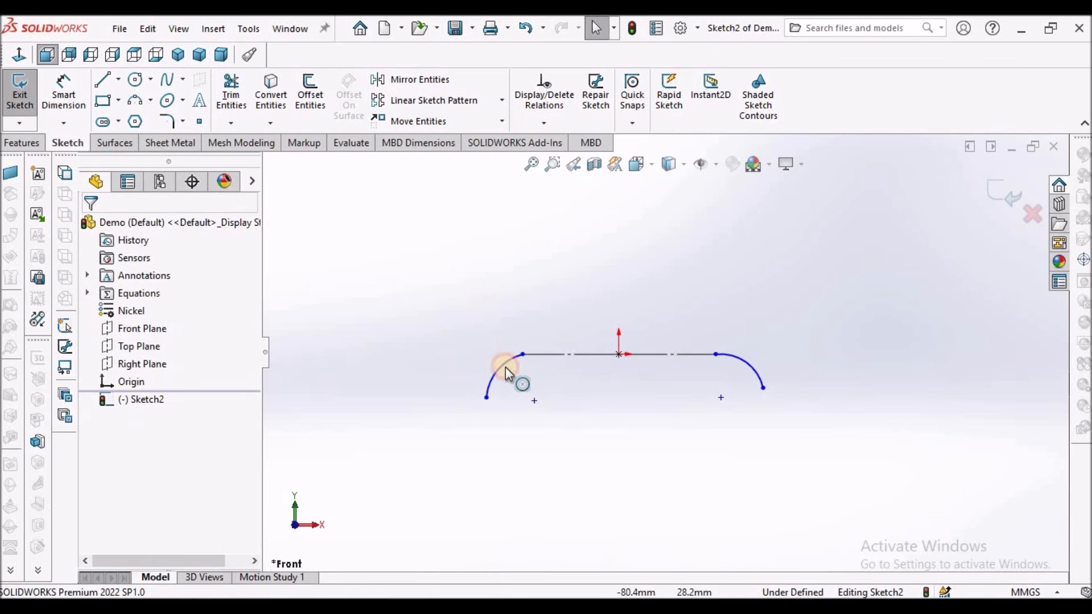
Step: Add an equal relation between the two arcs
left_click(502, 368)
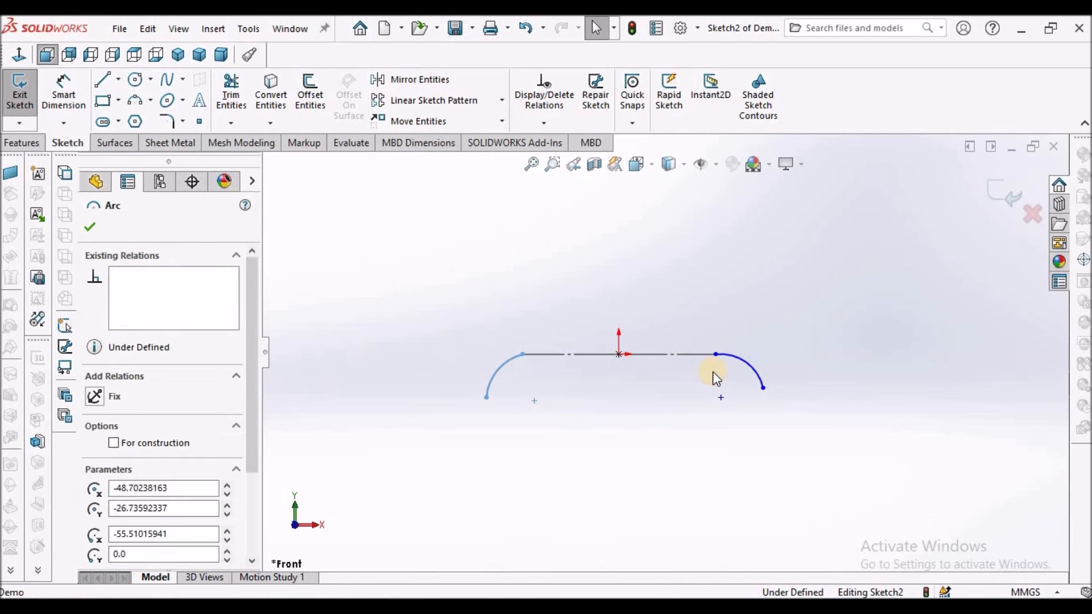
left_click(745, 363, "ctrl")
left_click(97, 540)
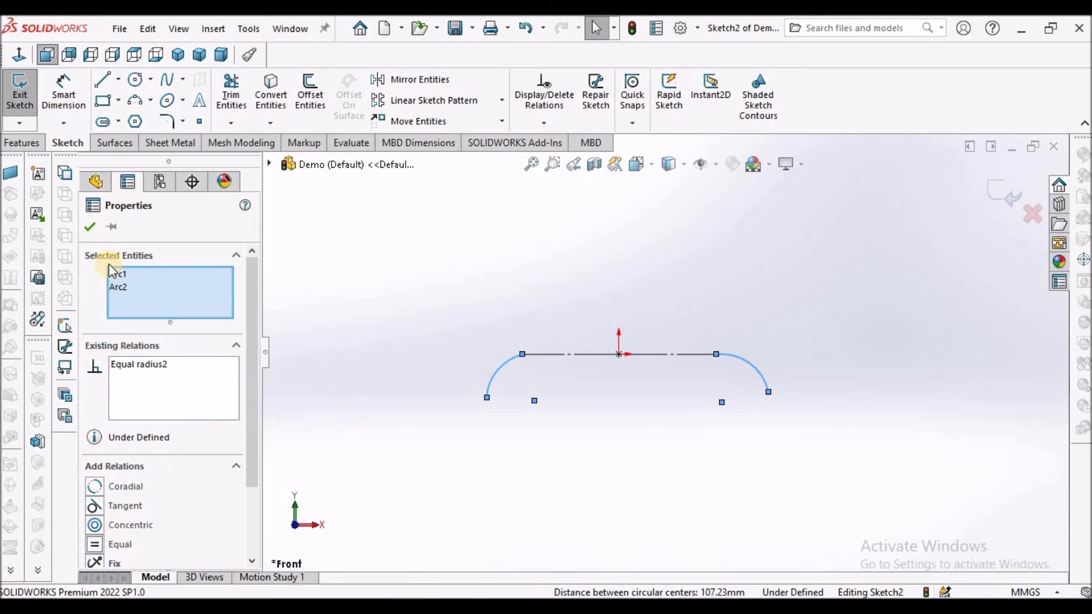
left_click(89, 227)
left_click(614, 304)
Step: Make each arc tangent to the construction line at their shared endpoint
scroll(673, 367, "up", 3)
scroll(606, 371, "down", 3)
left_click(572, 339)
left_click(619, 290)
left_click(582, 290)
left_click(767, 340)
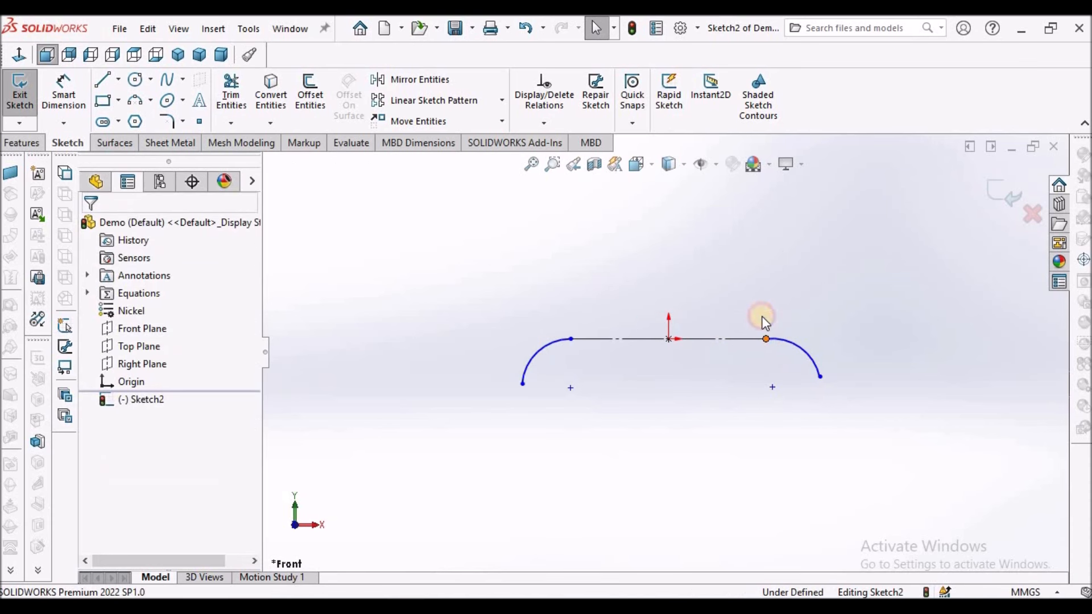
left_click(812, 291)
left_click(697, 317)
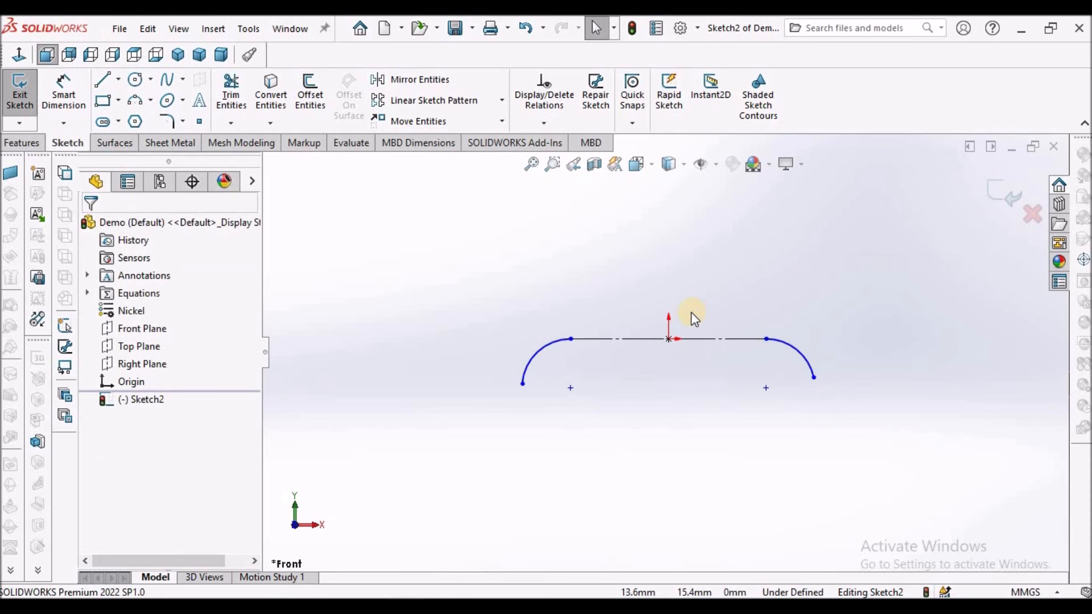
Step: Dimension the radius of the arc on the positive X side as 20 mm
scroll(691, 312, "down", 2)
left_click(63, 91)
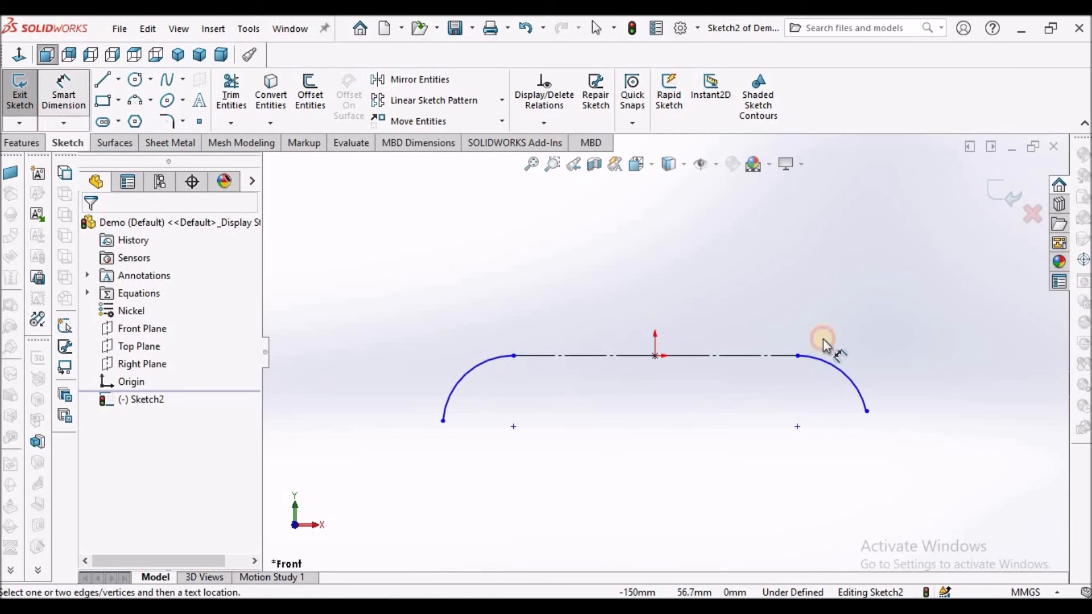
left_click(908, 348)
left_click(916, 340)
type("20")
key("Return")
left_click(776, 292)
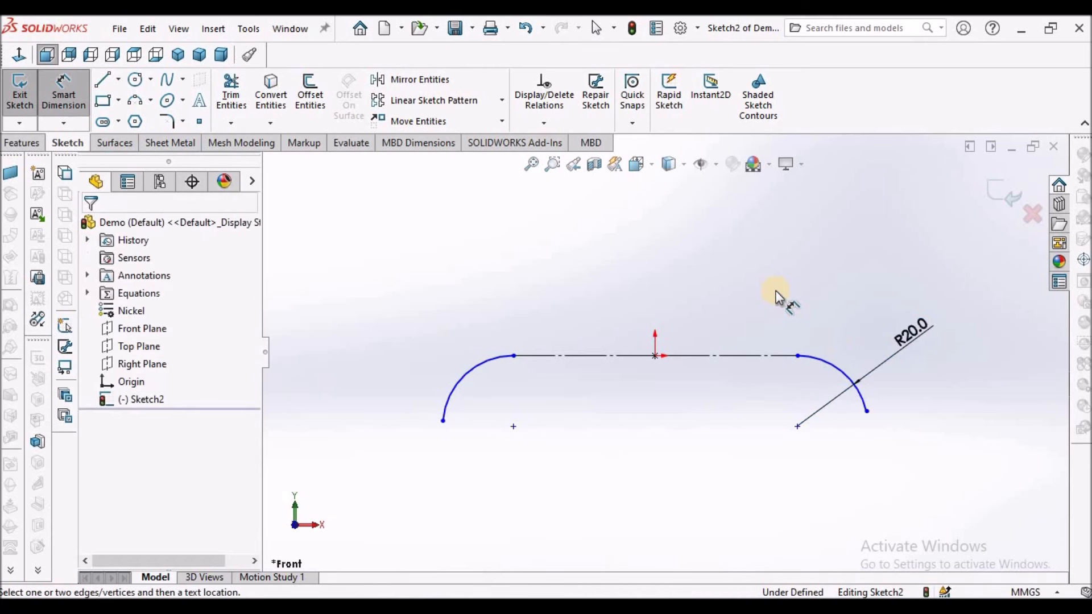
Step: Dimension the horizontal construction line to a length of 100 mm
scroll(776, 291, "up", 3)
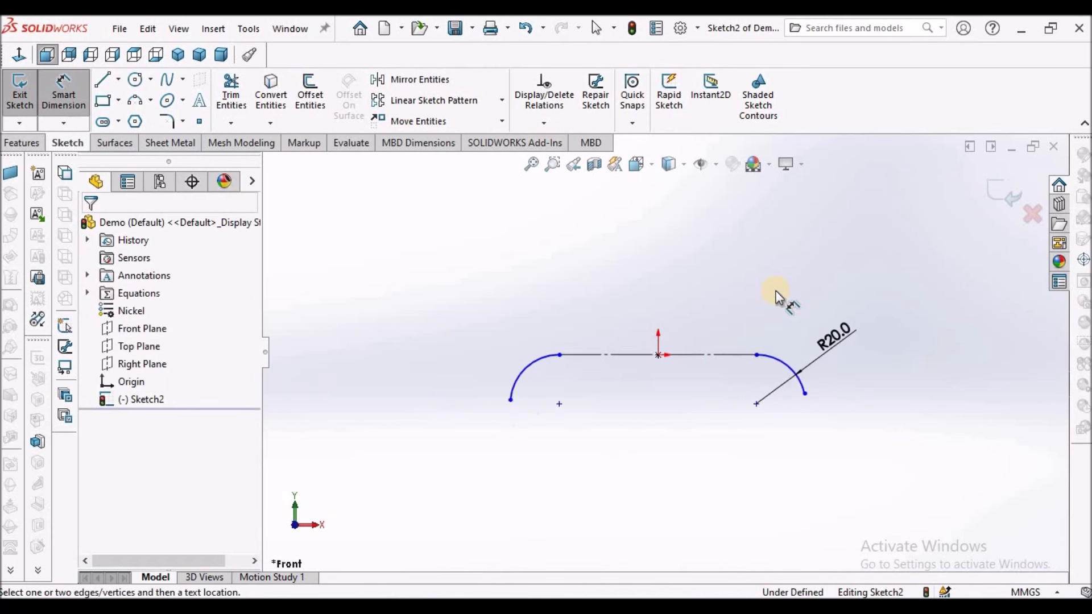
left_click(694, 355)
left_click(687, 396)
type("80")
key("Return")
right_click(650, 253)
left_click(689, 305)
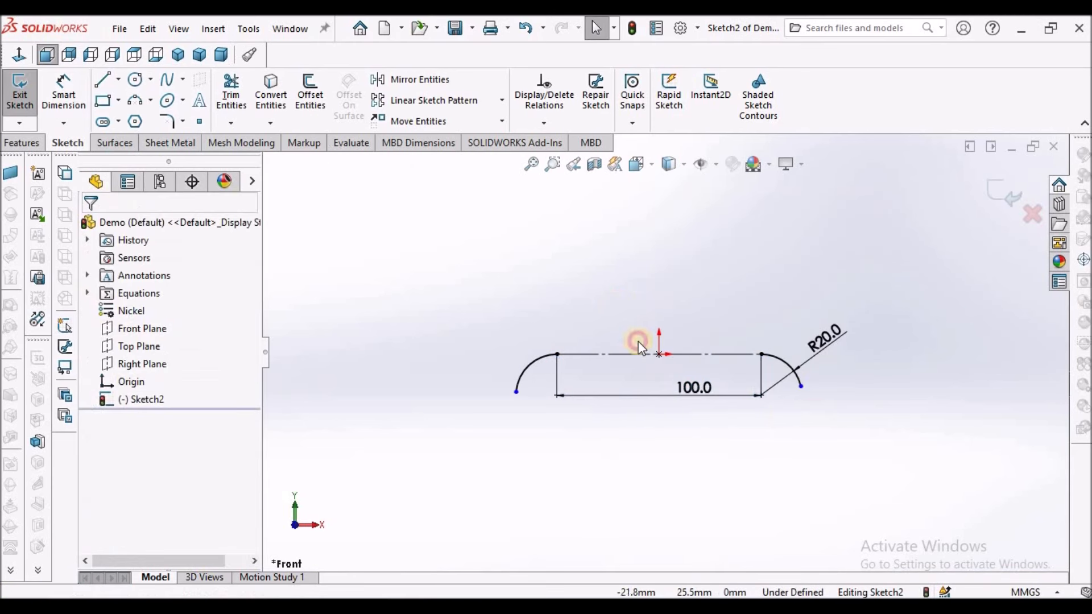
Step: Add a horizontal relation between the lower endpoints of the two arcs
left_click(801, 388)
left_click(516, 391, "ctrl")
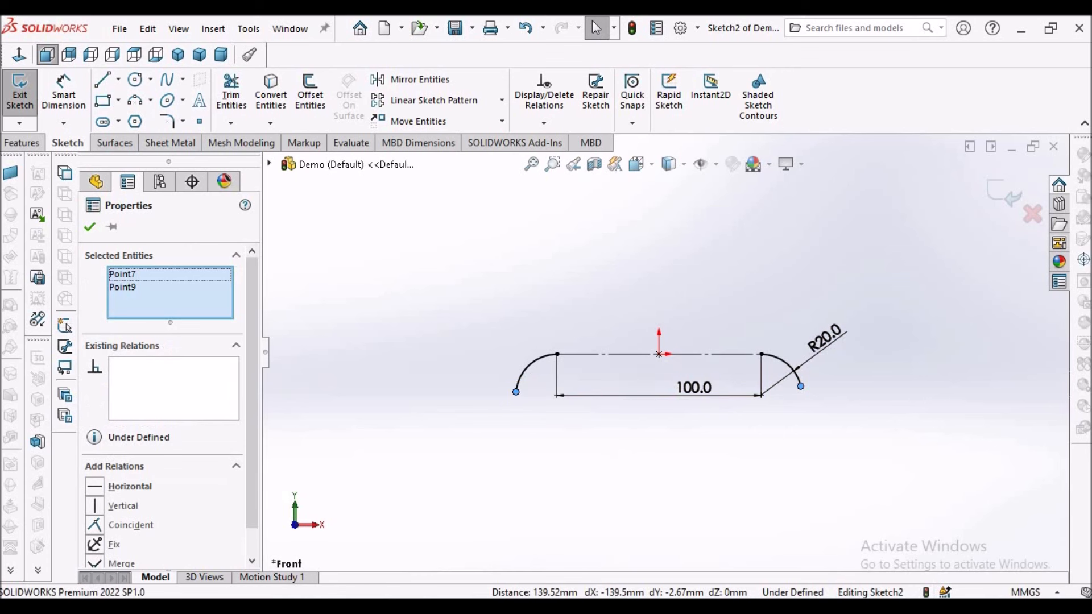
left_click(95, 489)
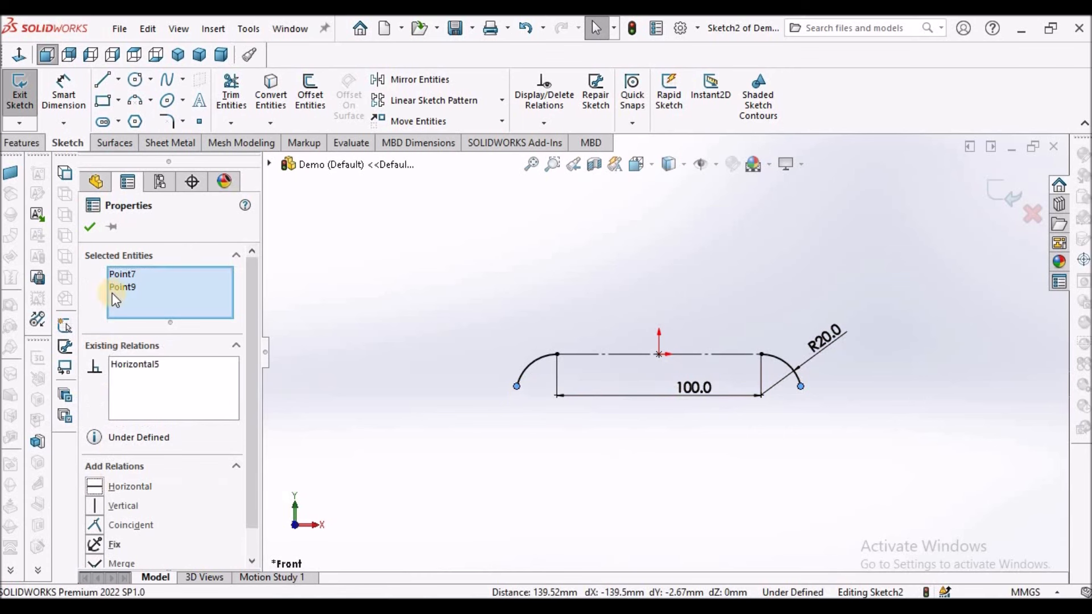
left_click(90, 227)
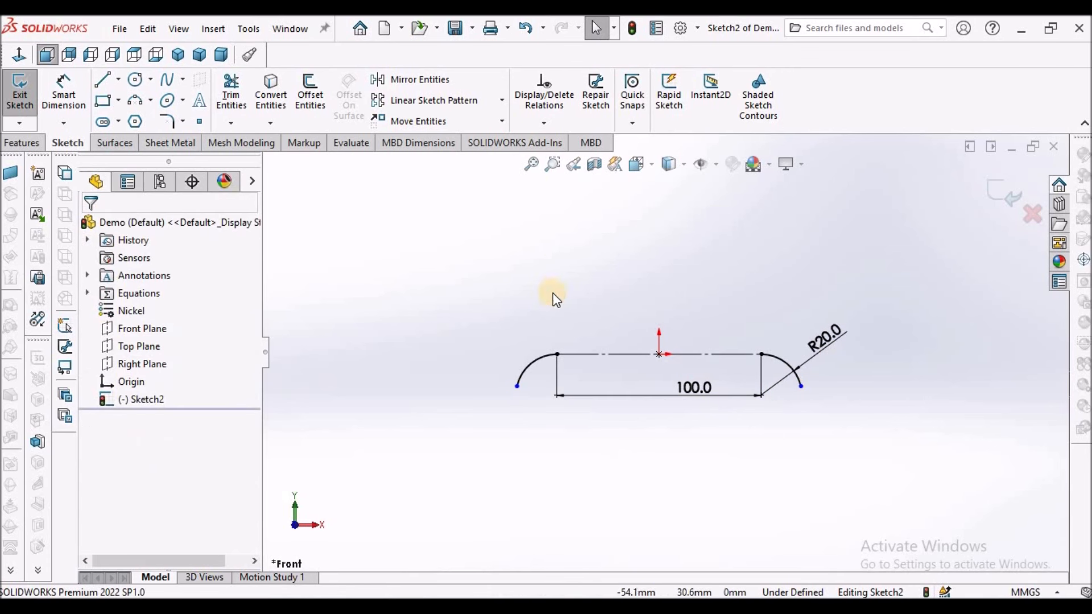
Step: Sketch horizontal lines outward from the arcs' lower endpoints, about 34 mm long on the positive X side and about 22 mm on the negative side
scroll(825, 365, "down", 1)
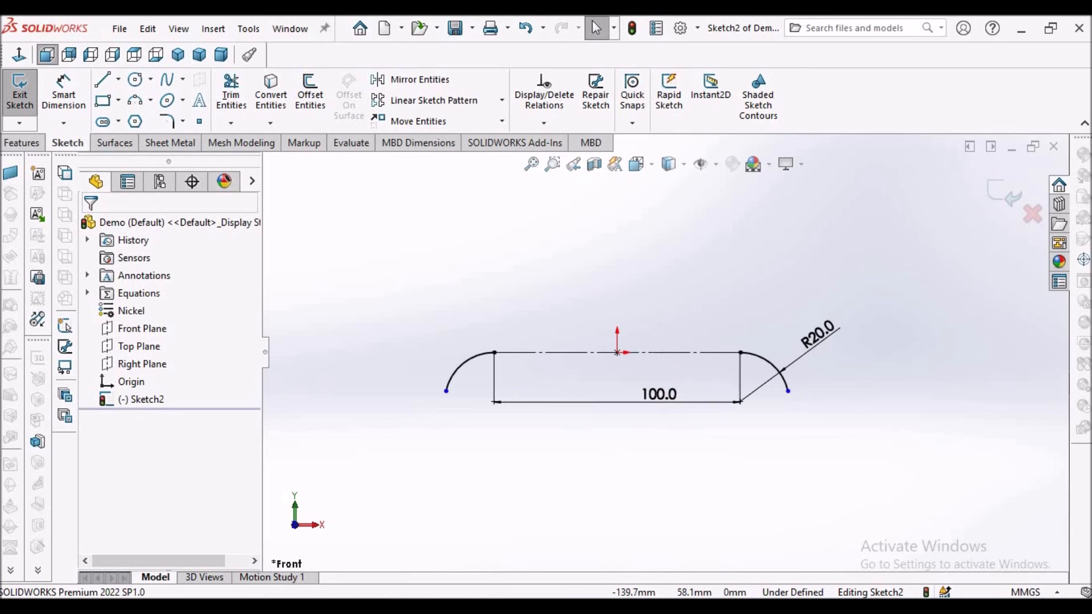
key("l")
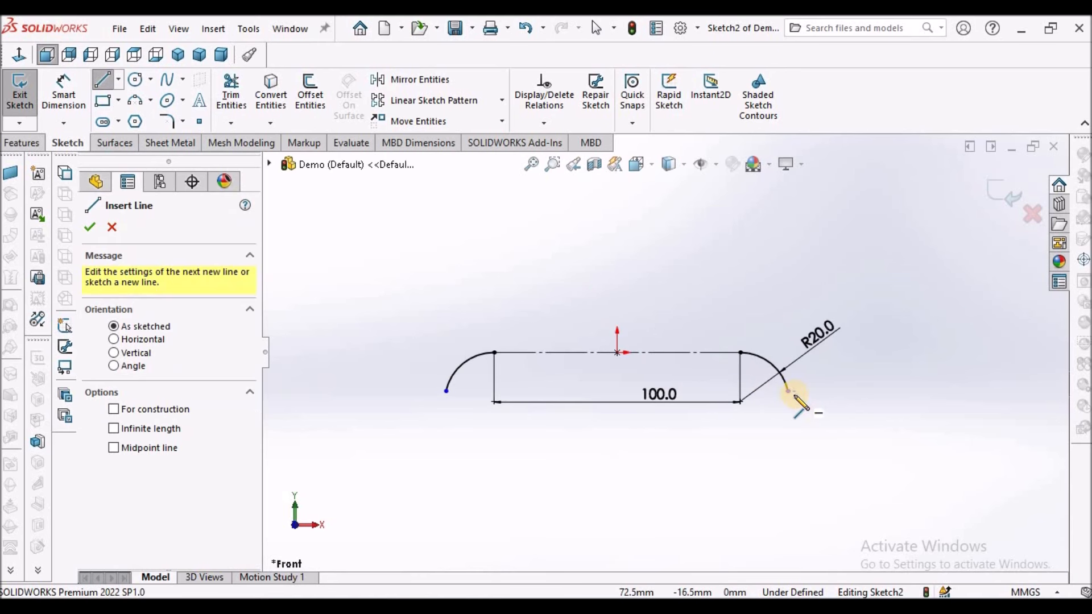
left_click(787, 391)
left_click(873, 392)
right_click(548, 280)
left_click(597, 313)
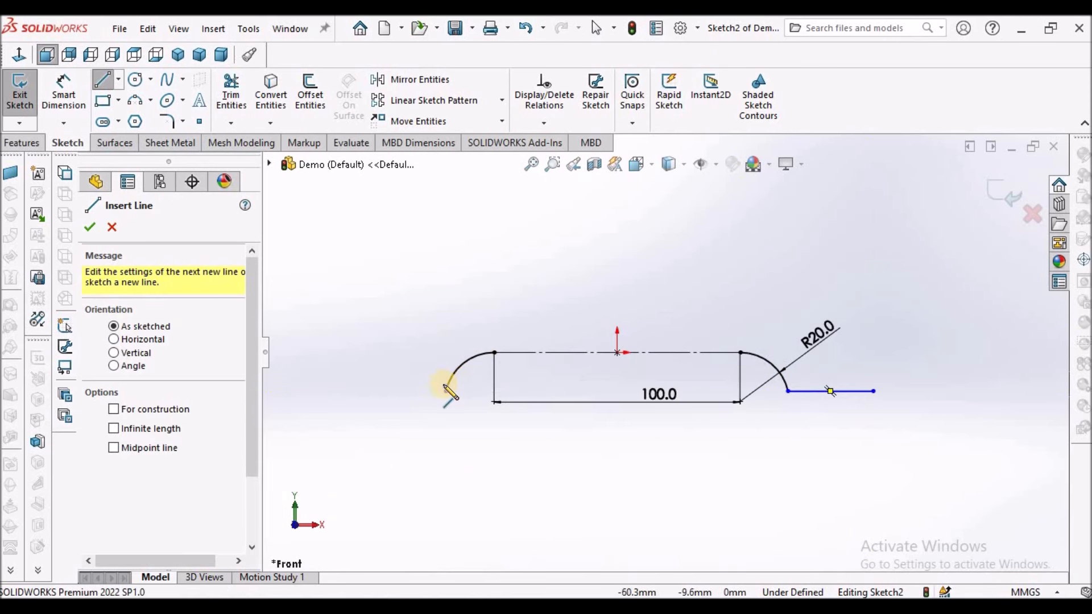
left_click(443, 393)
left_click(393, 391)
right_click(438, 260)
left_click(467, 276)
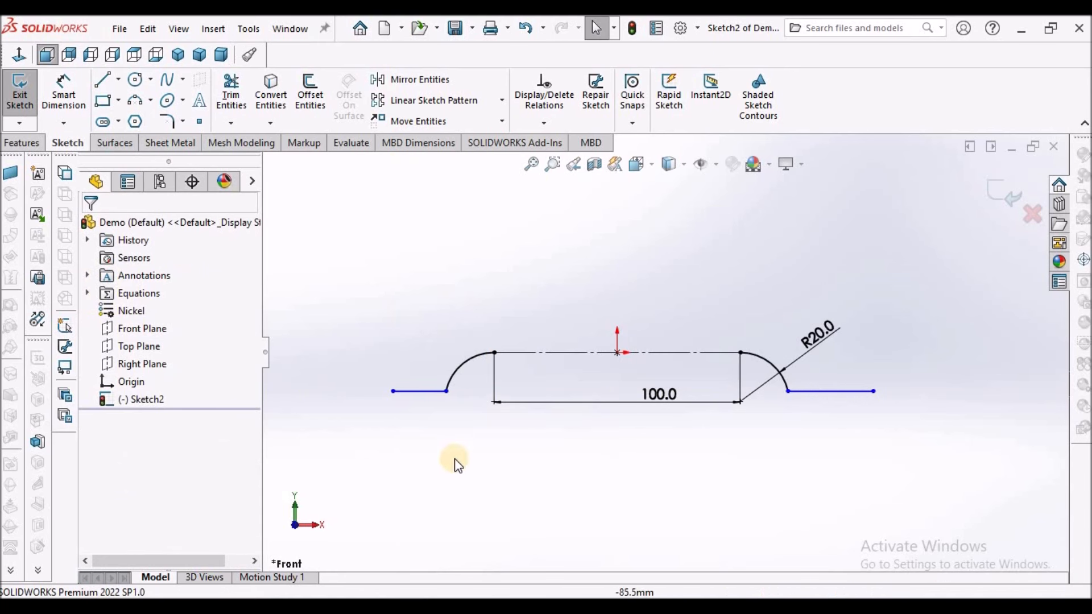
Step: Add an equal relation between the two outer horizontal lines
left_click(428, 392)
left_click(846, 392, "ctrl")
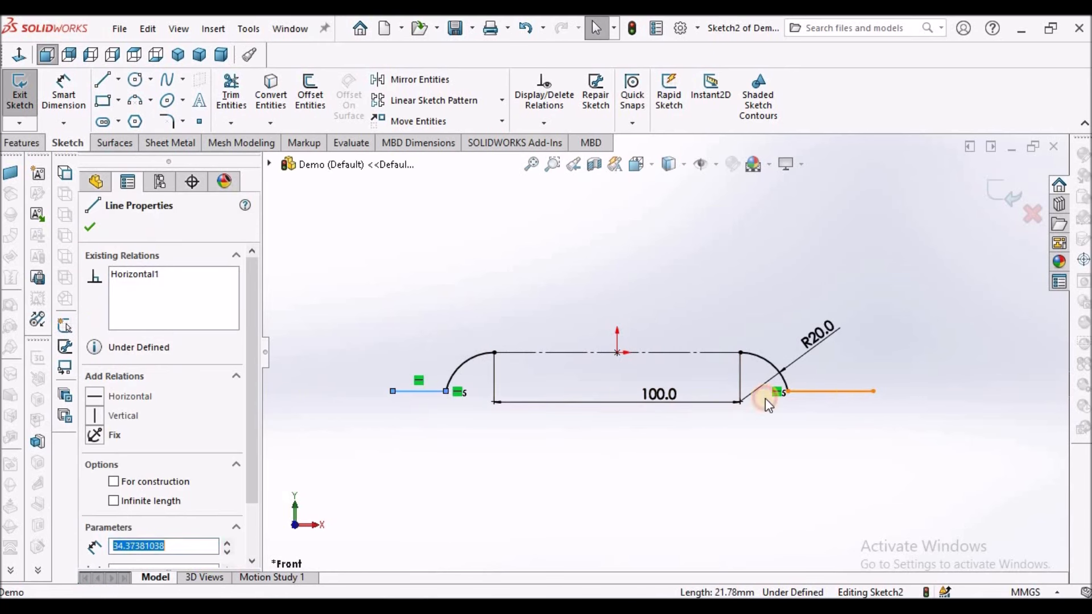
scroll(242, 473, "down", 2)
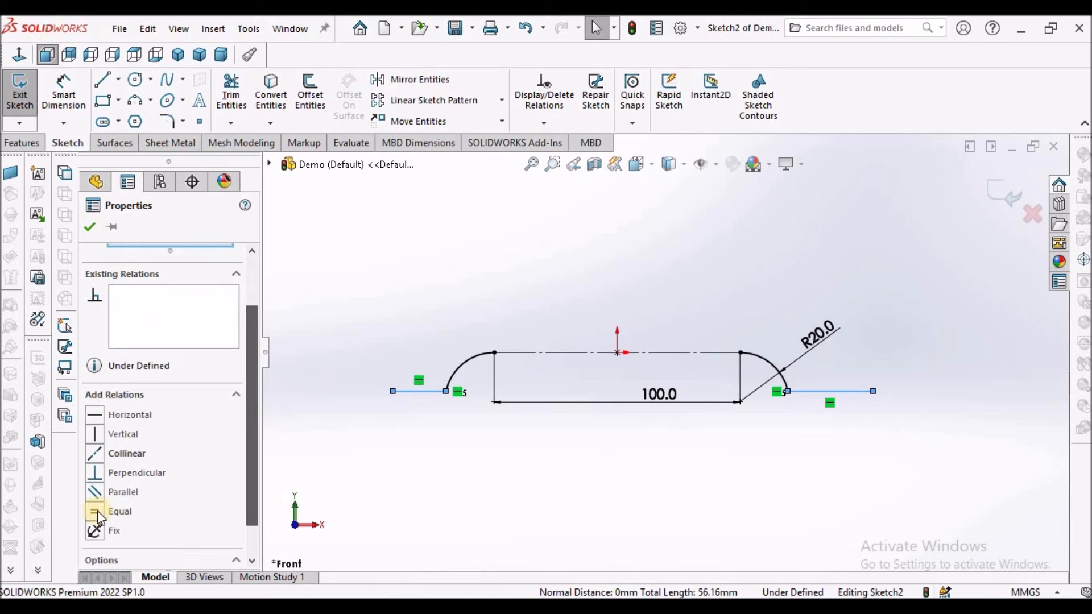
left_click(95, 512)
left_click(90, 227)
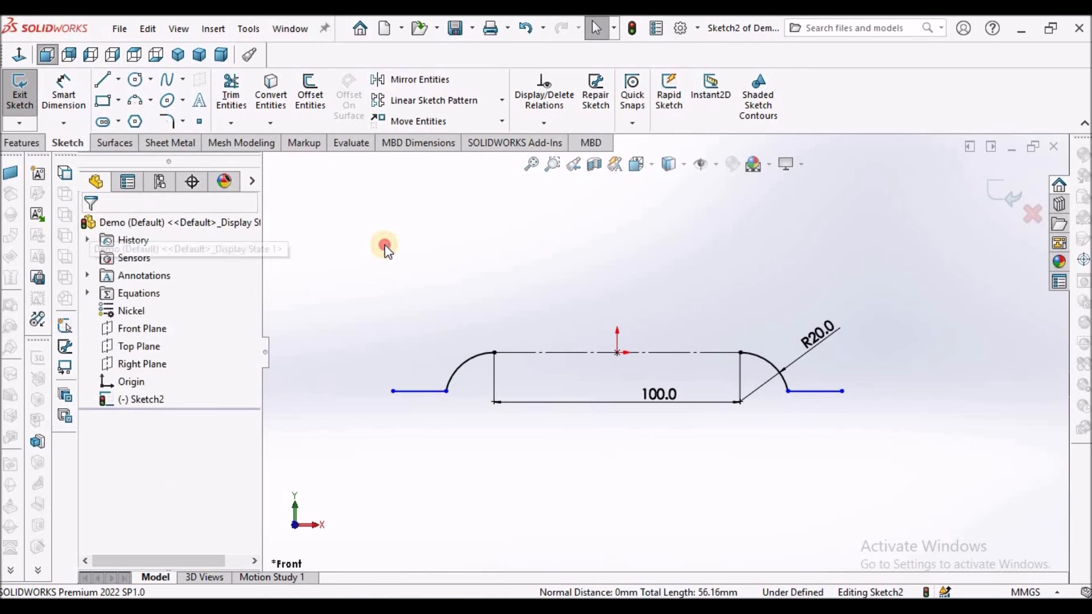
Step: Dimension the outer horizontal line on the positive X side to a length of 30 mm
left_click(63, 91)
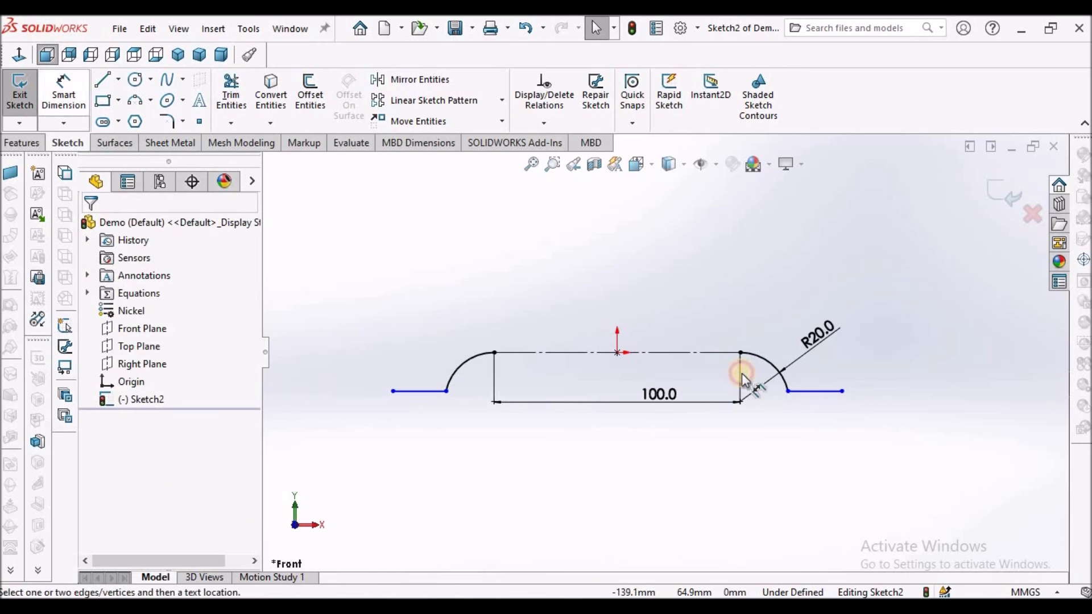
left_click(831, 393)
left_click(823, 449)
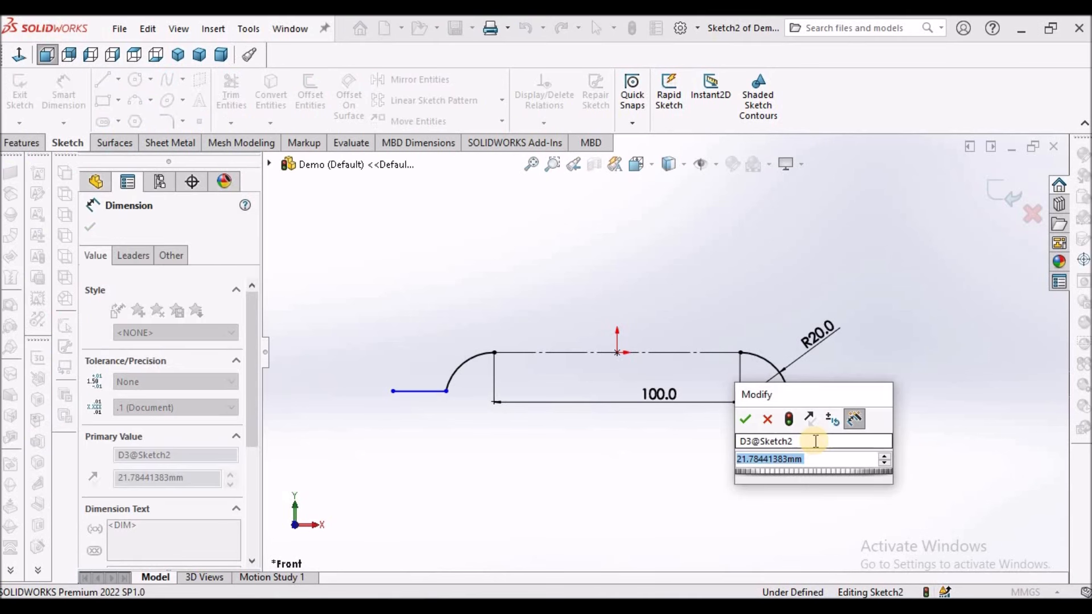
type("30")
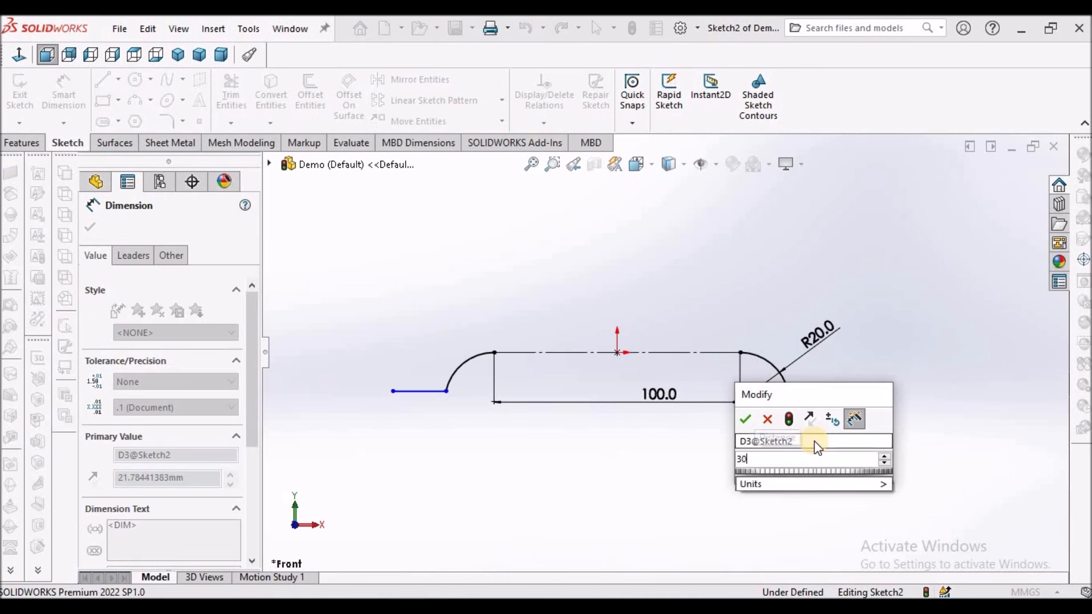
key("Return")
right_click(591, 285)
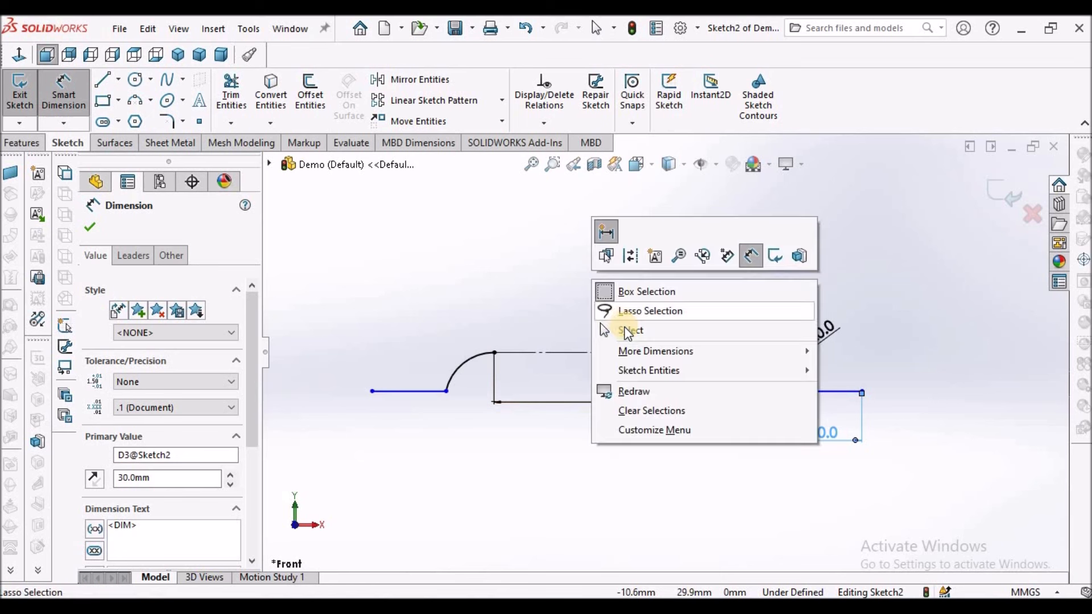
left_click(626, 334)
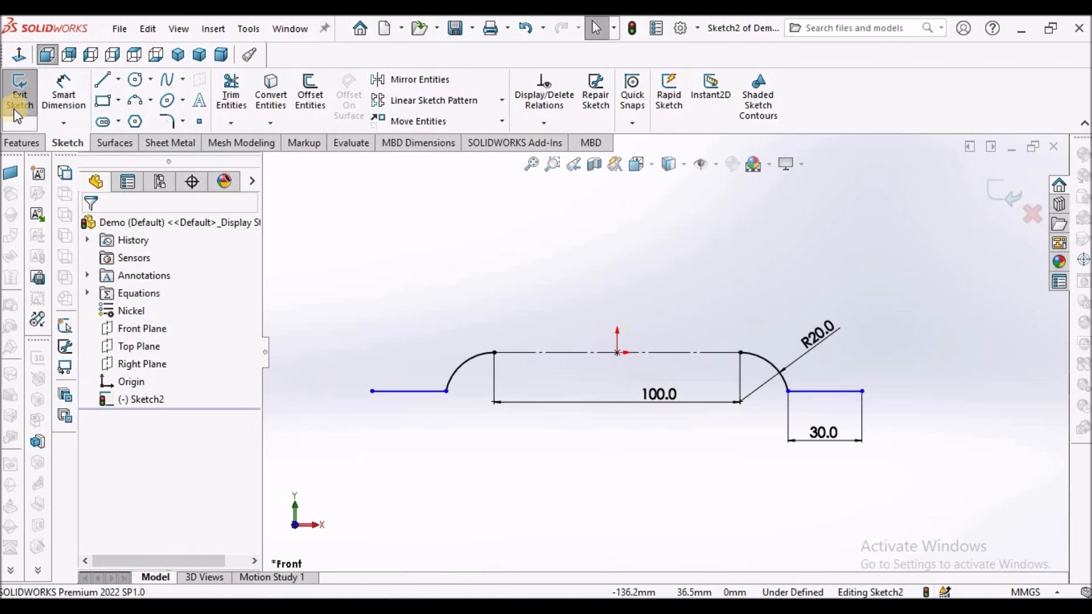
Step: Dimension the overall width between the outer endpoints of the two horizontal lines as 200 mm
left_click(63, 91)
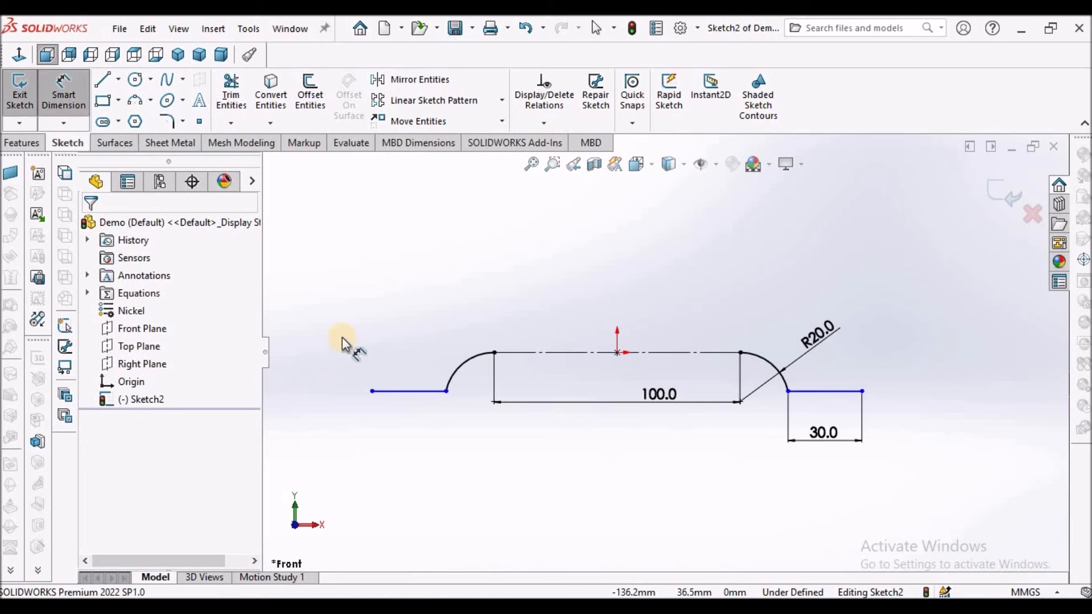
left_click(372, 392)
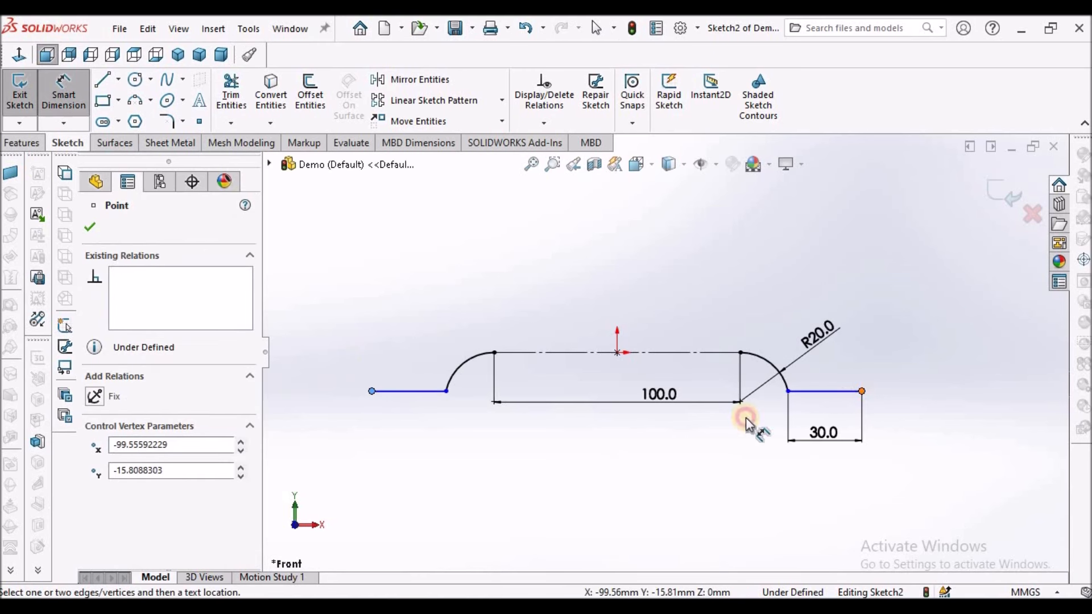
left_click(852, 398)
left_click(653, 487)
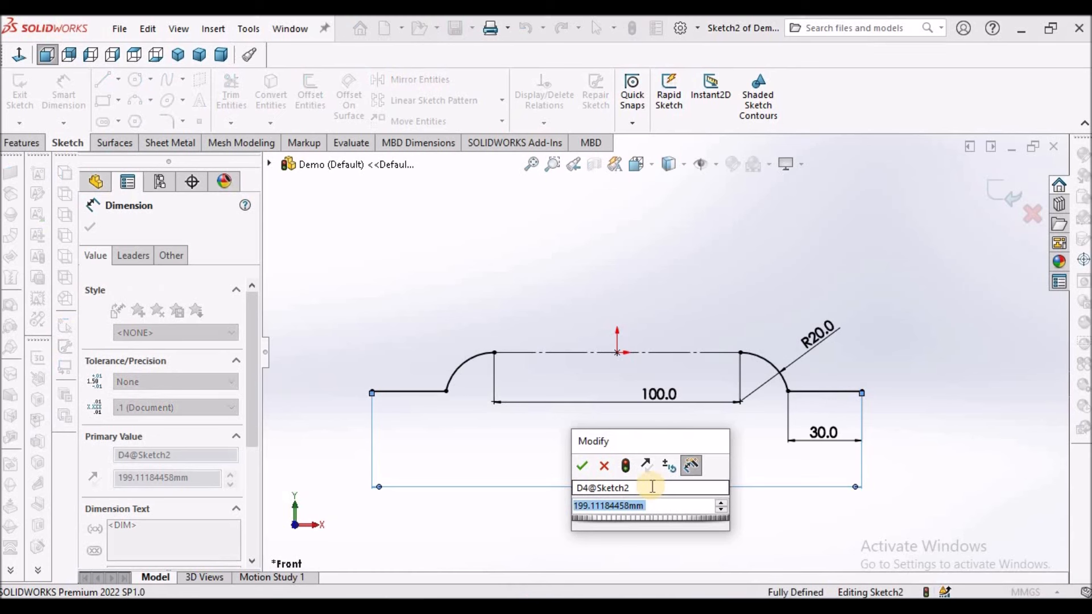
type("200")
key("Return")
right_click(544, 296)
left_click(585, 341)
Step: Sketch a three-point arc bulging upward between the construction line's endpoints, with a radius of about 141 mm
scroll(619, 344, "down", 2)
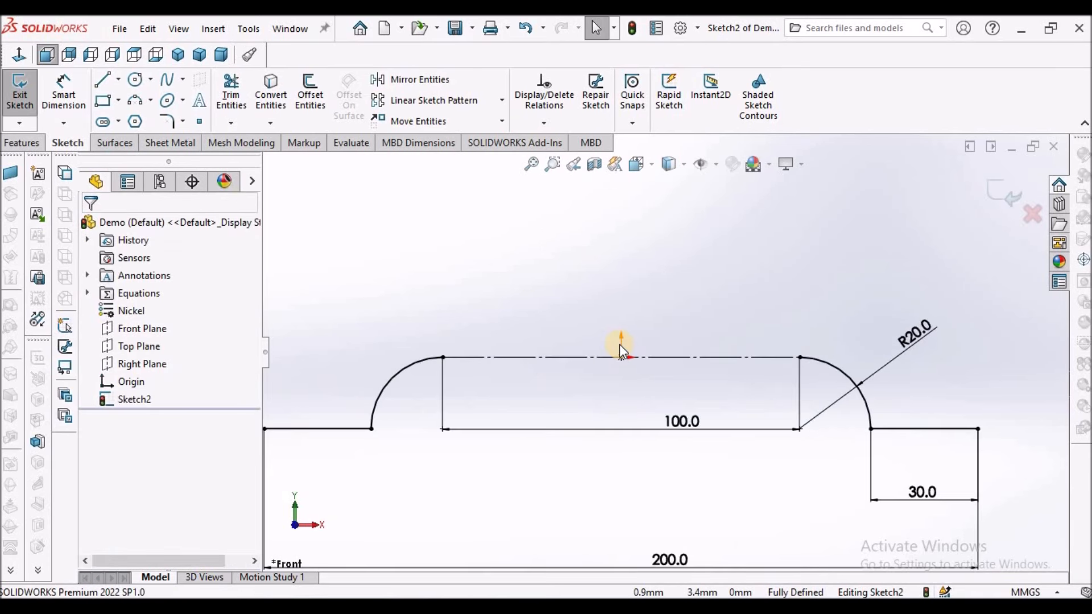
left_click(137, 101)
left_click(443, 357)
left_click(800, 357)
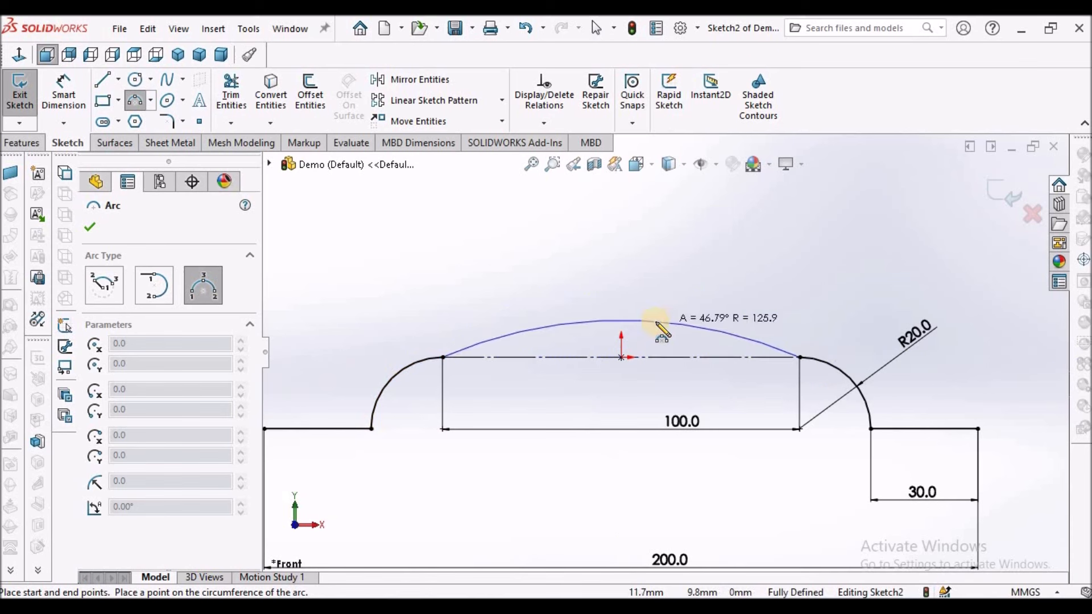
left_click(656, 316)
right_click(452, 240)
left_click(486, 257)
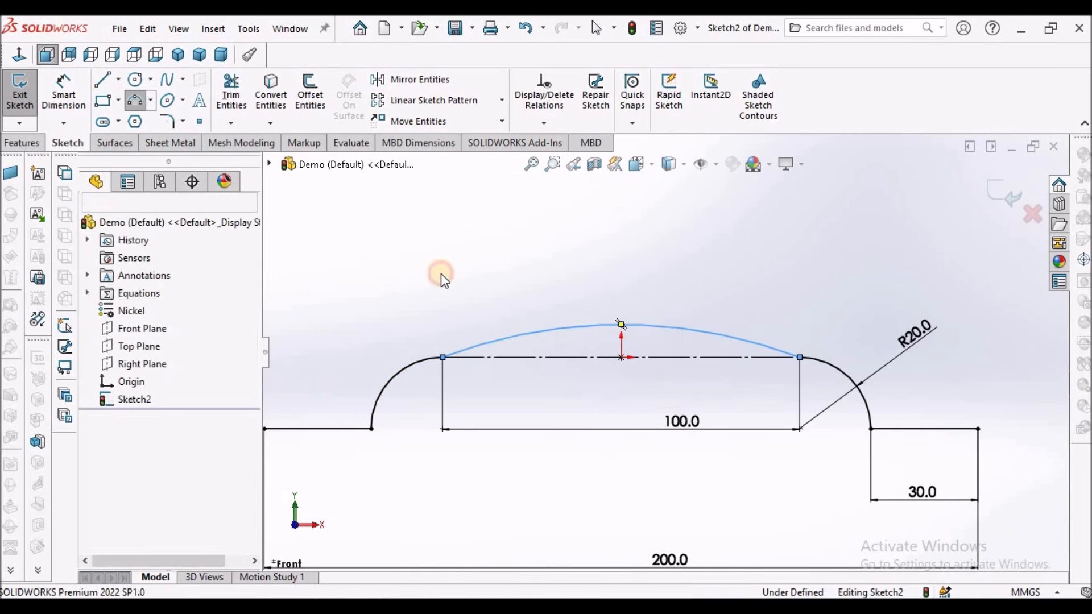
Step: Dimension the radius of the top arc as 232 mm
key("f")
left_click(67, 88)
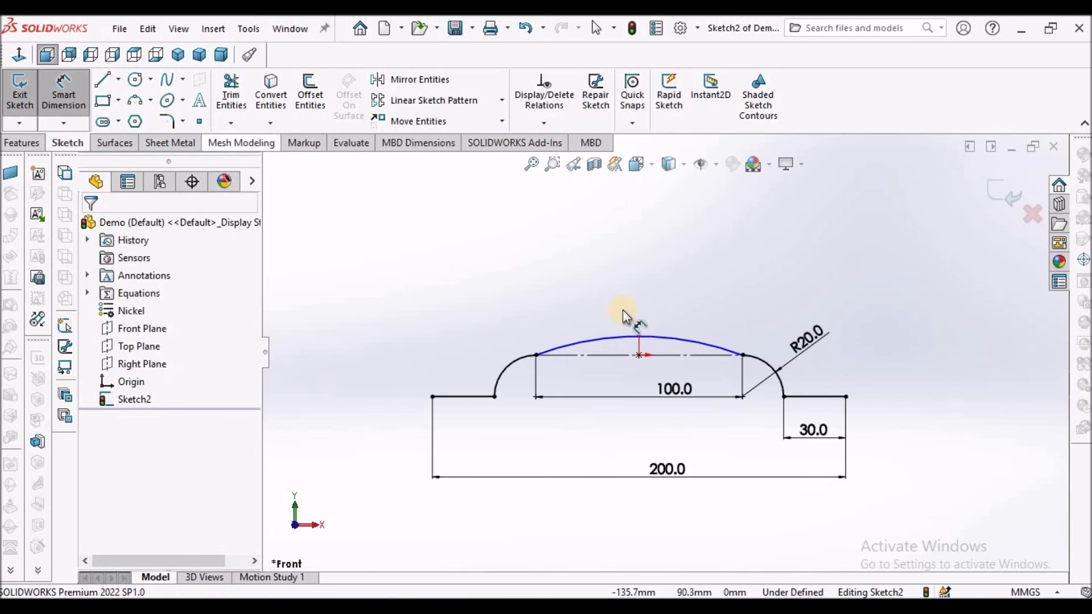
left_click(675, 339)
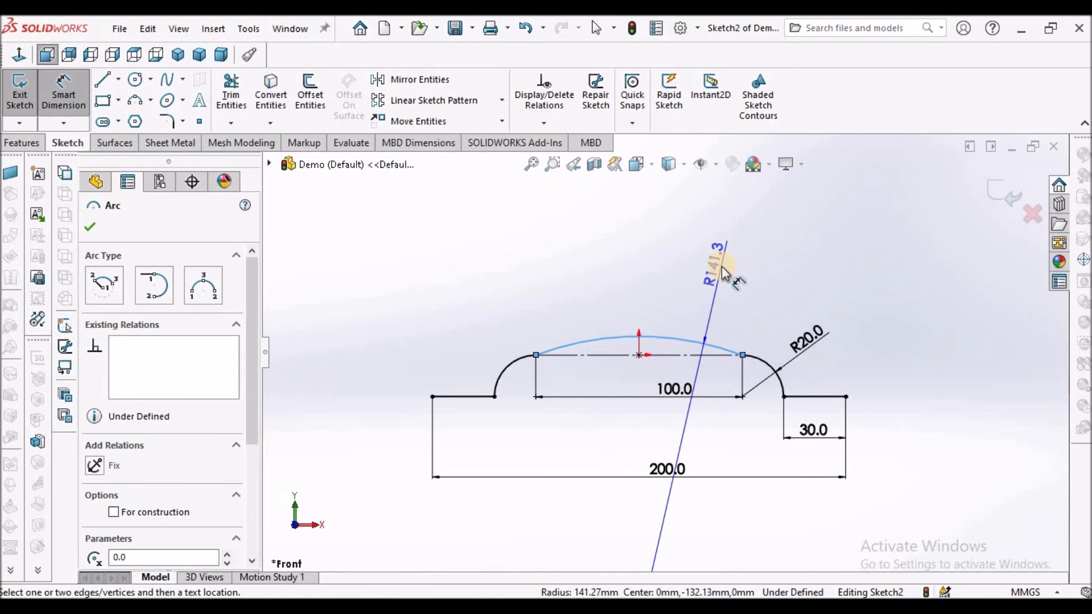
left_click(723, 272)
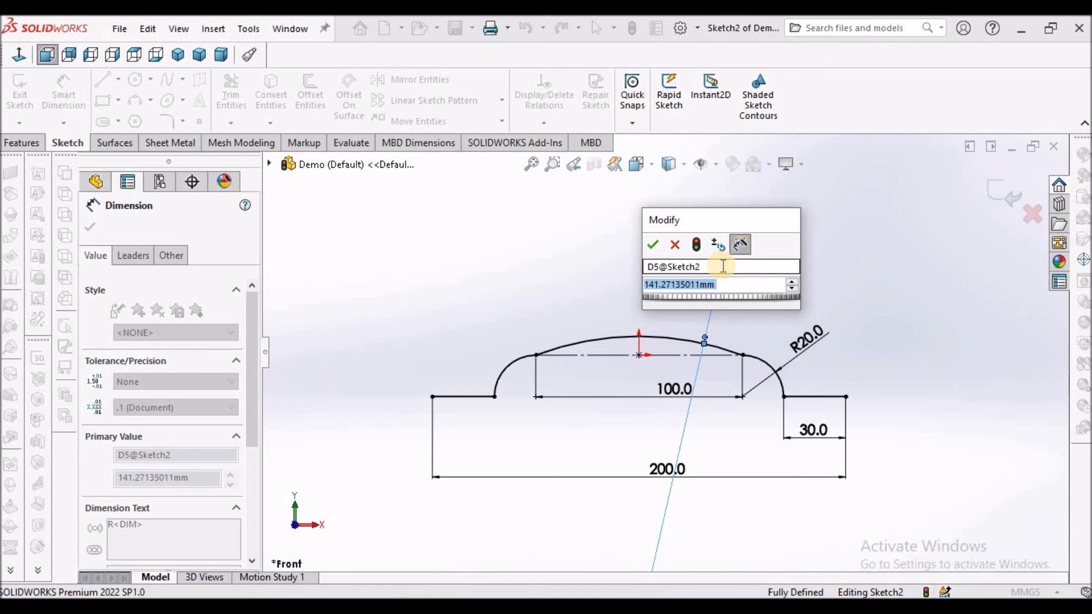
type("232")
key("Return")
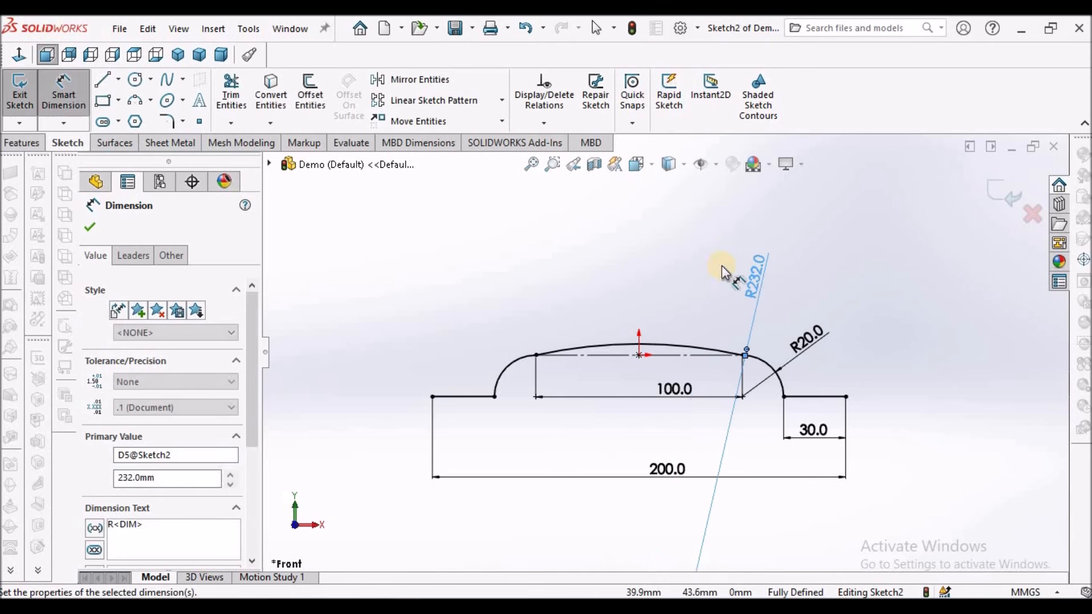
right_click(580, 253)
left_click(556, 296)
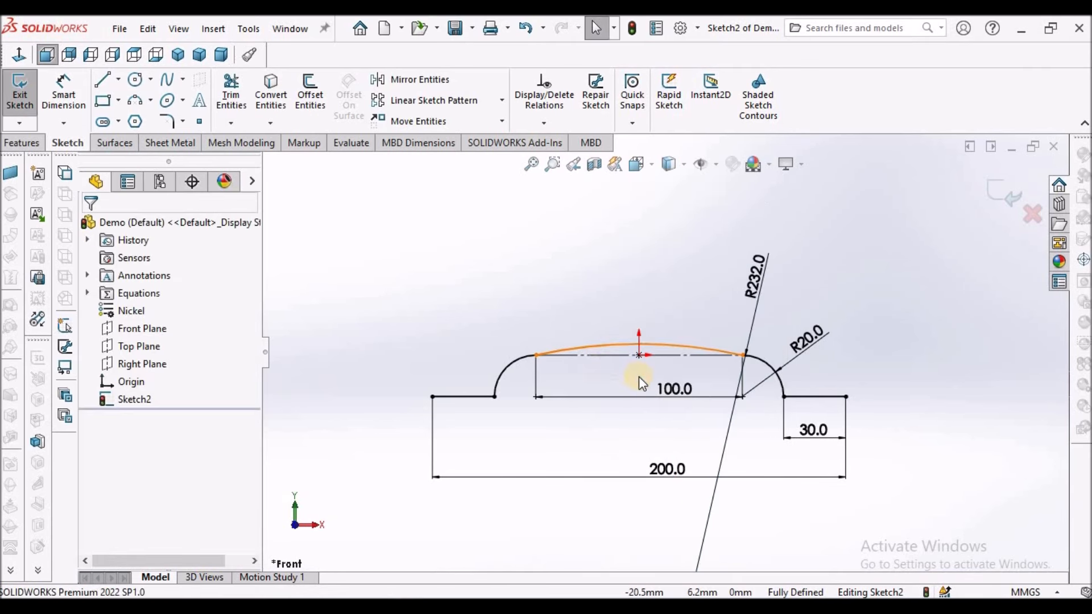
scroll(634, 378, "down", 2)
left_click(616, 337)
left_click(606, 362)
left_click(508, 260)
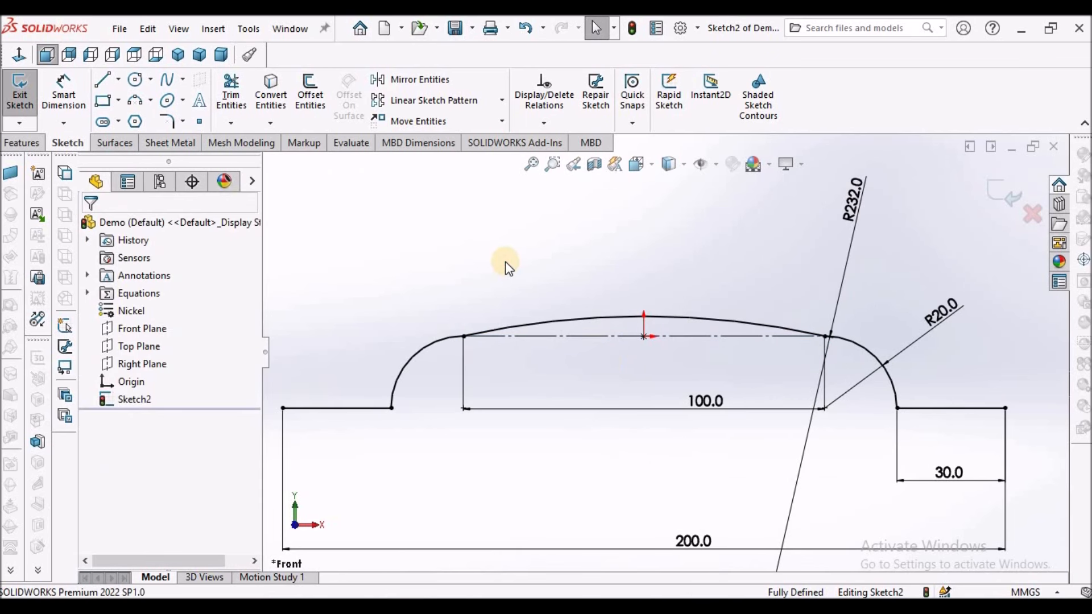
Step: Add 10 mm sketch fillets where both ends of the top arc meet the R20 side arcs, accepting the removal of conflicting relations
left_click(171, 120)
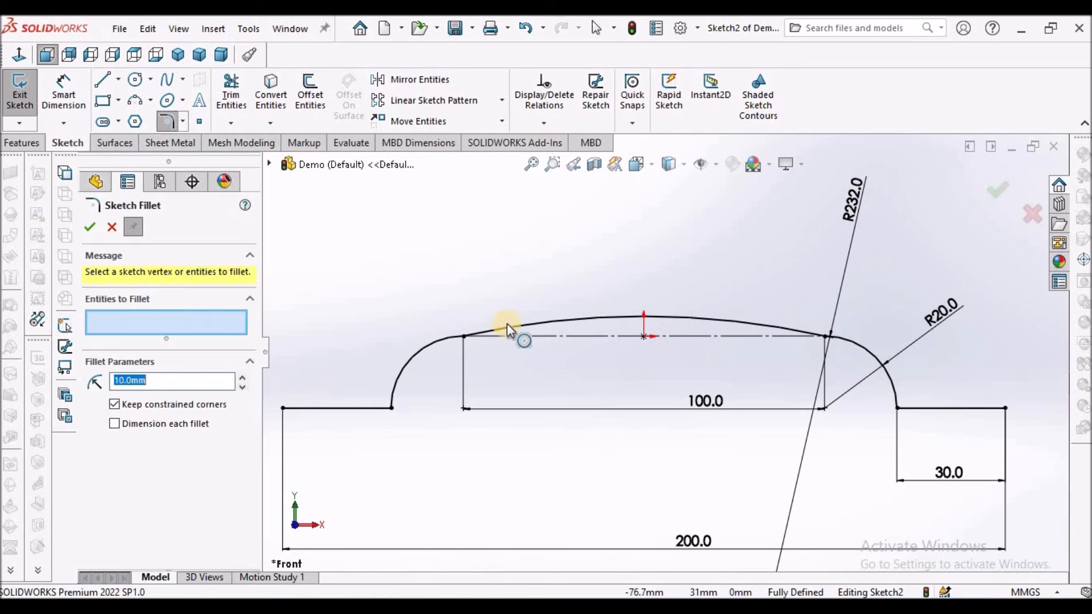
scroll(493, 330, "down", 3)
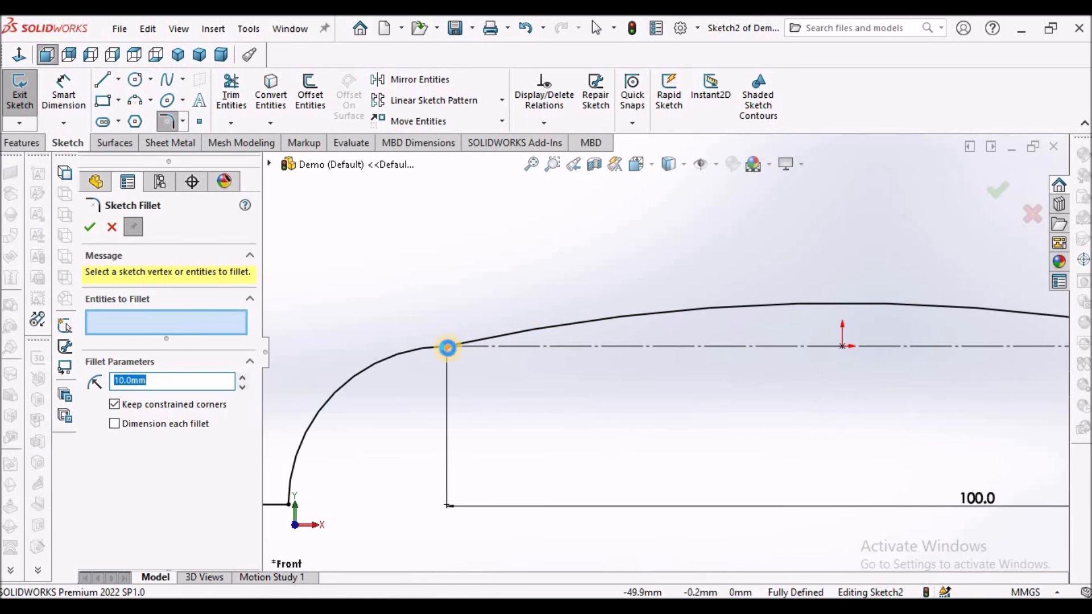
left_click(448, 348)
left_click(591, 334)
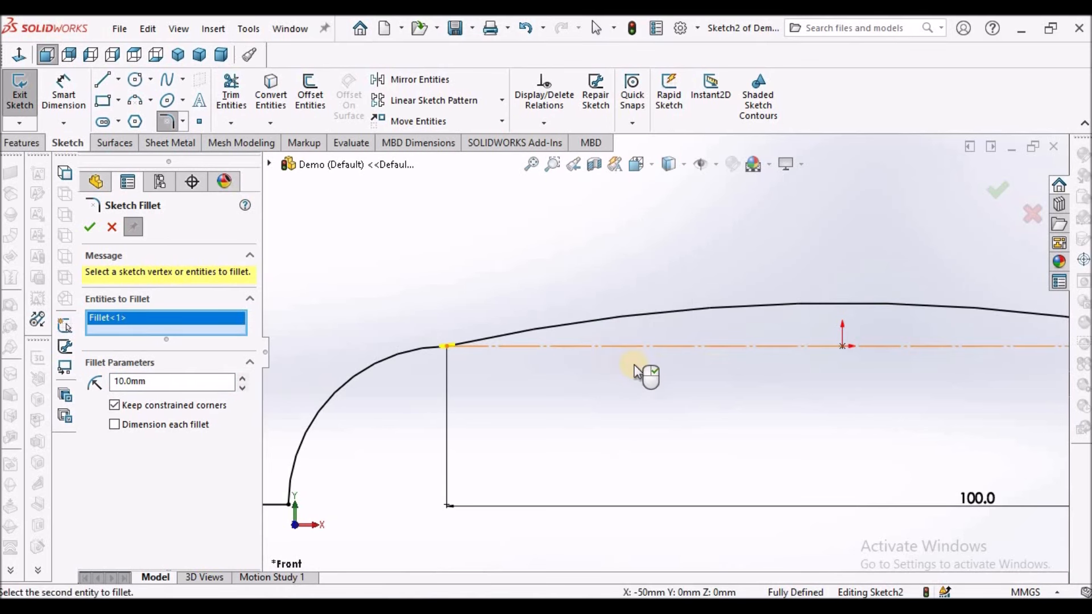
scroll(649, 370, "up", 3)
scroll(837, 350, "down", 3)
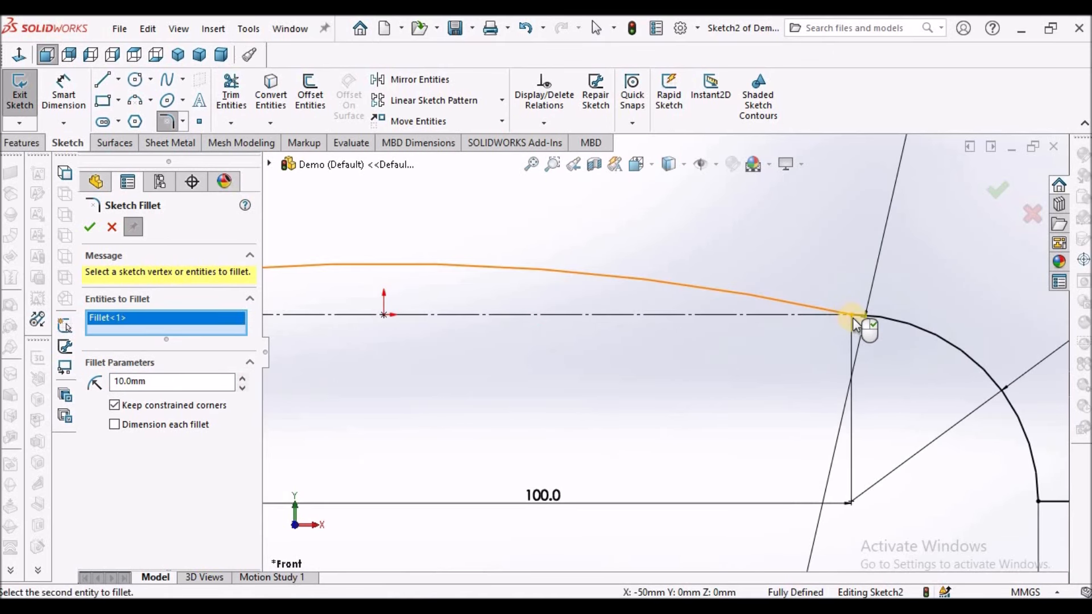
left_click(855, 317)
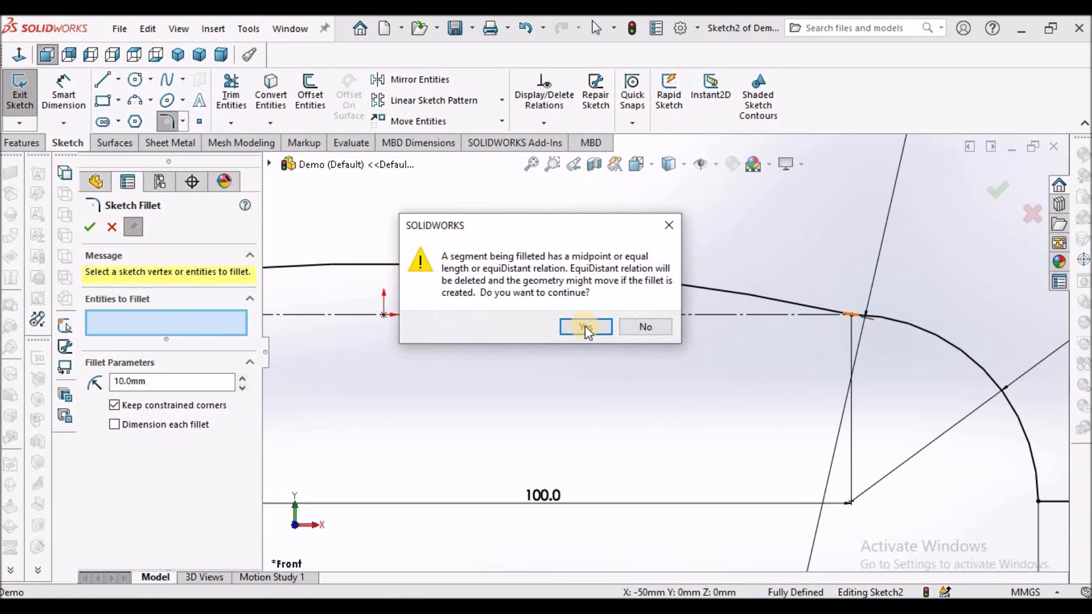
left_click(591, 325)
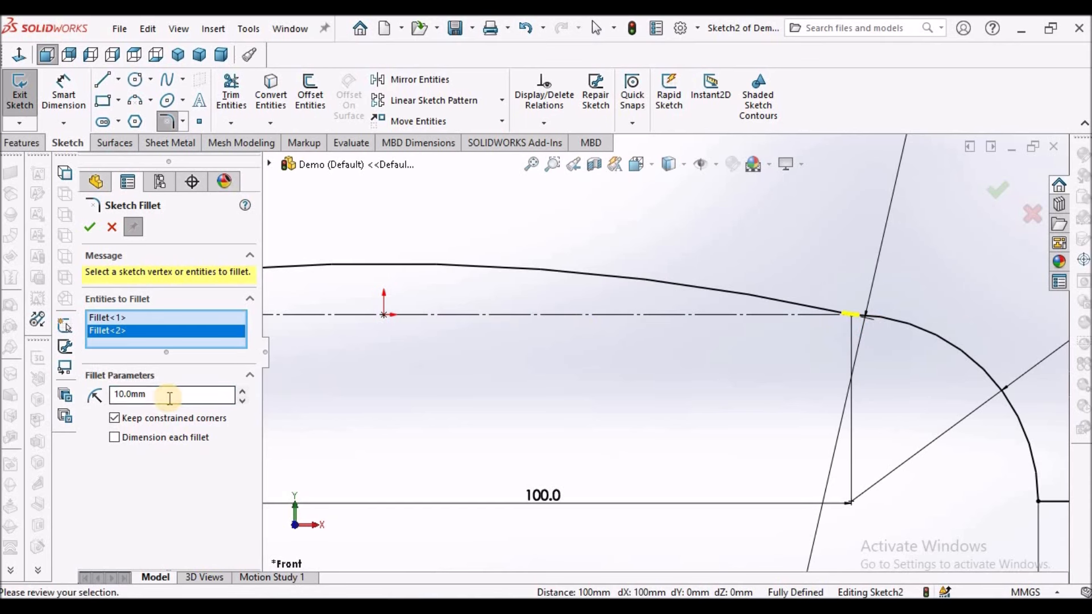
key("Return")
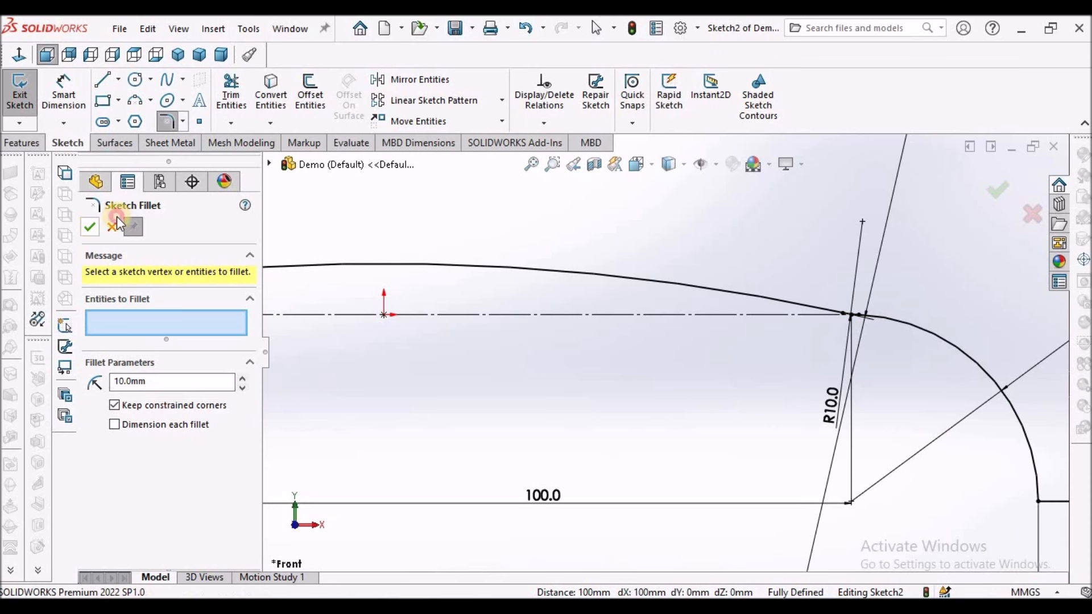
left_click(89, 227)
Step: Add 5 mm sketch fillets where both R20 side arcs meet the horizontal lines, accepting the removal of conflicting relations
scroll(638, 357, "up", 5)
scroll(638, 357, "up", 3)
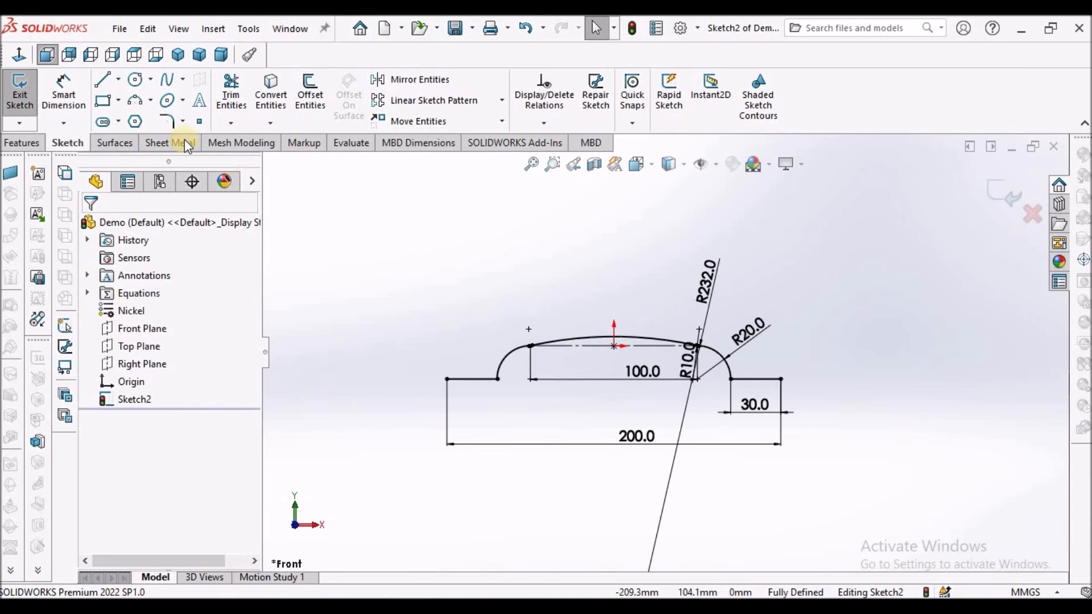
left_click(167, 121)
scroll(713, 375, "down", 4)
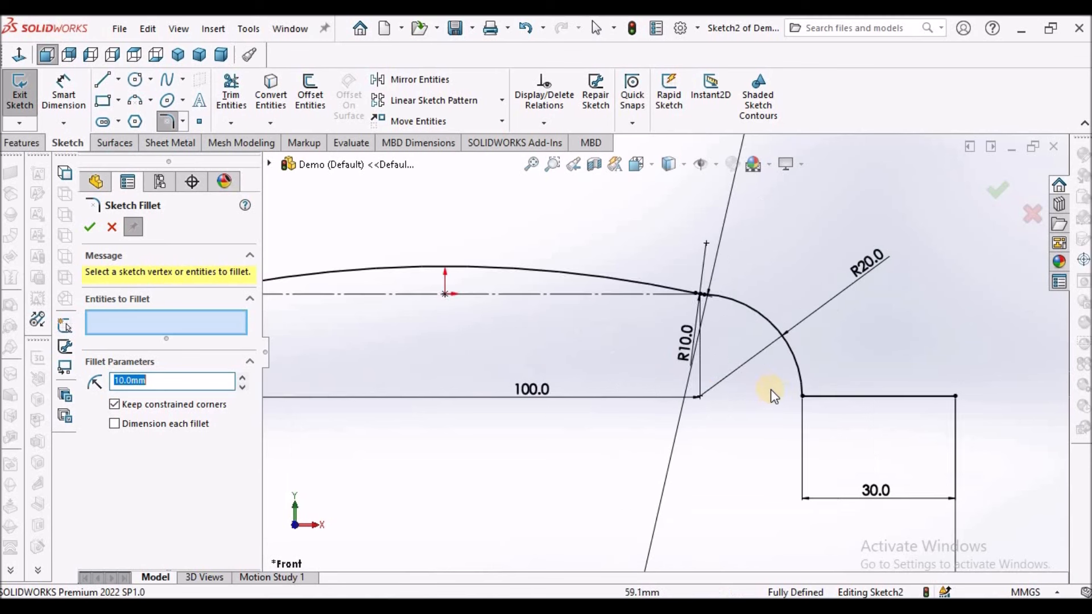
left_click(802, 396)
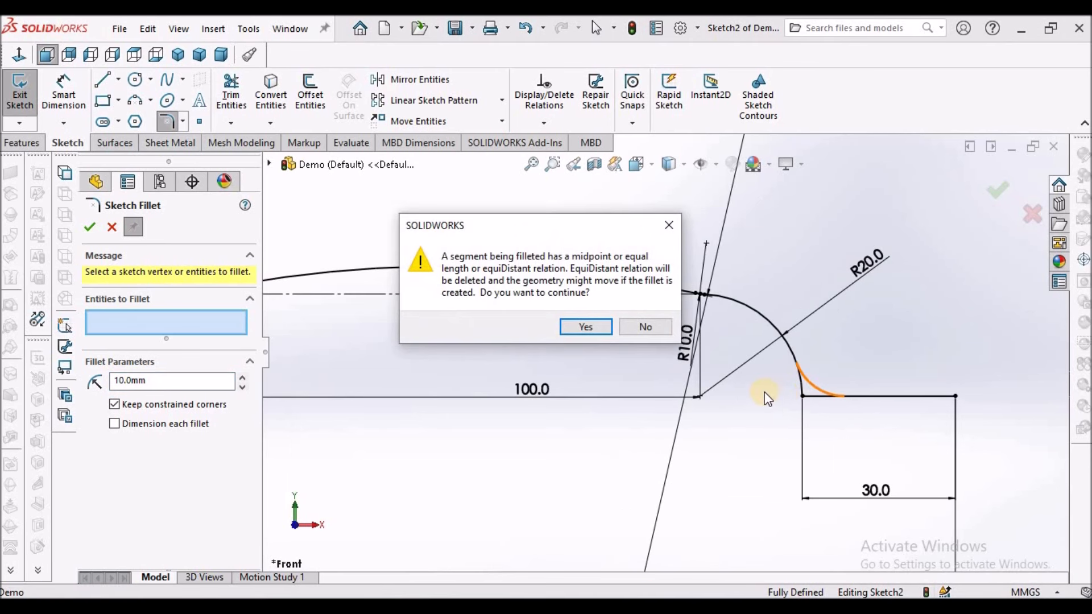
left_click(577, 328)
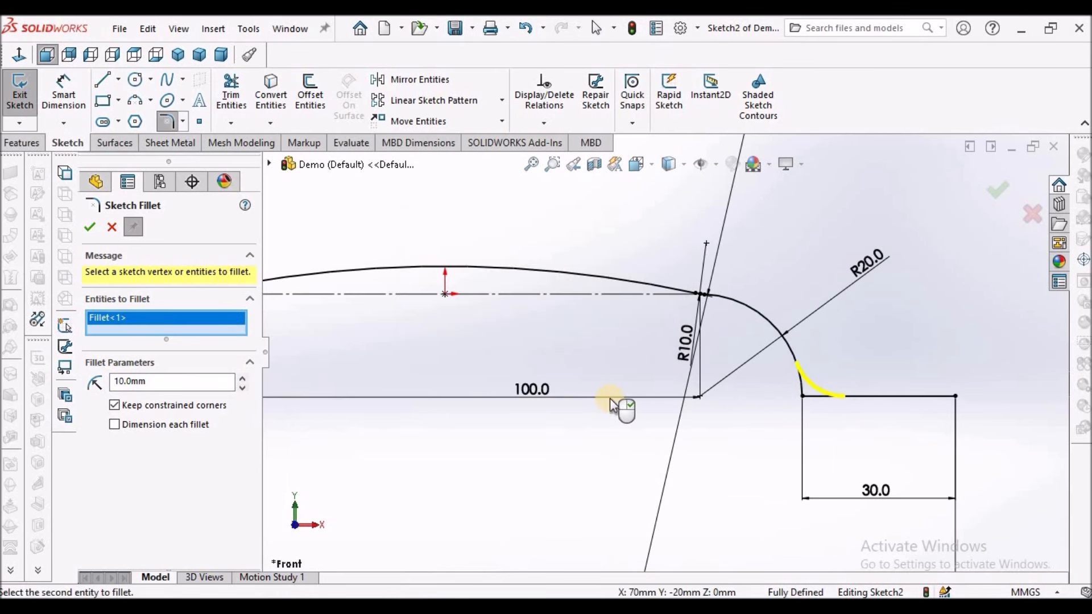
double_click(155, 384)
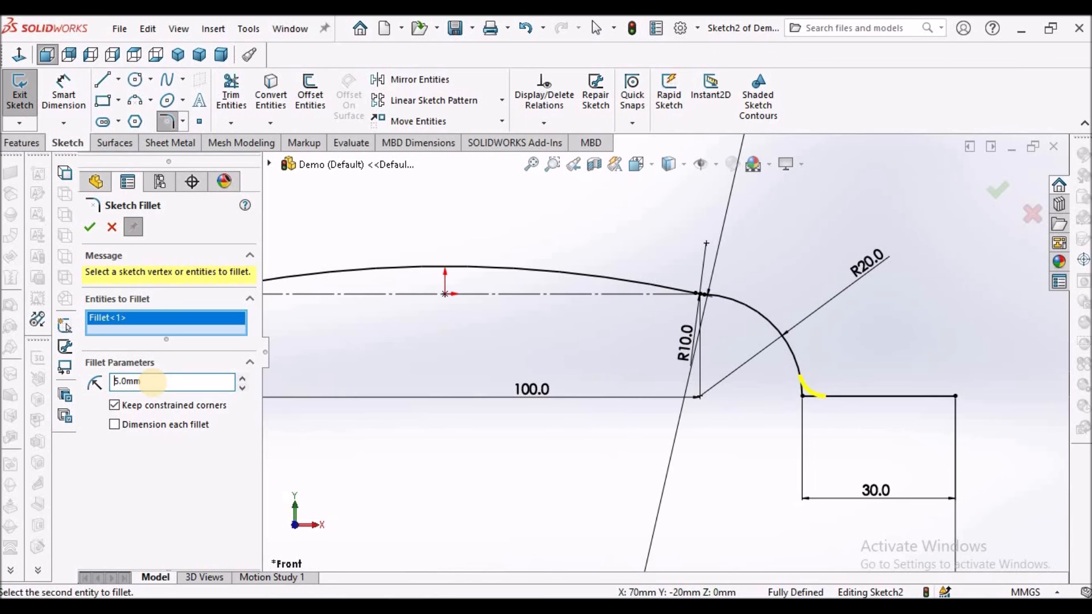
scroll(573, 370, "up", 3)
scroll(554, 355, "down", 5)
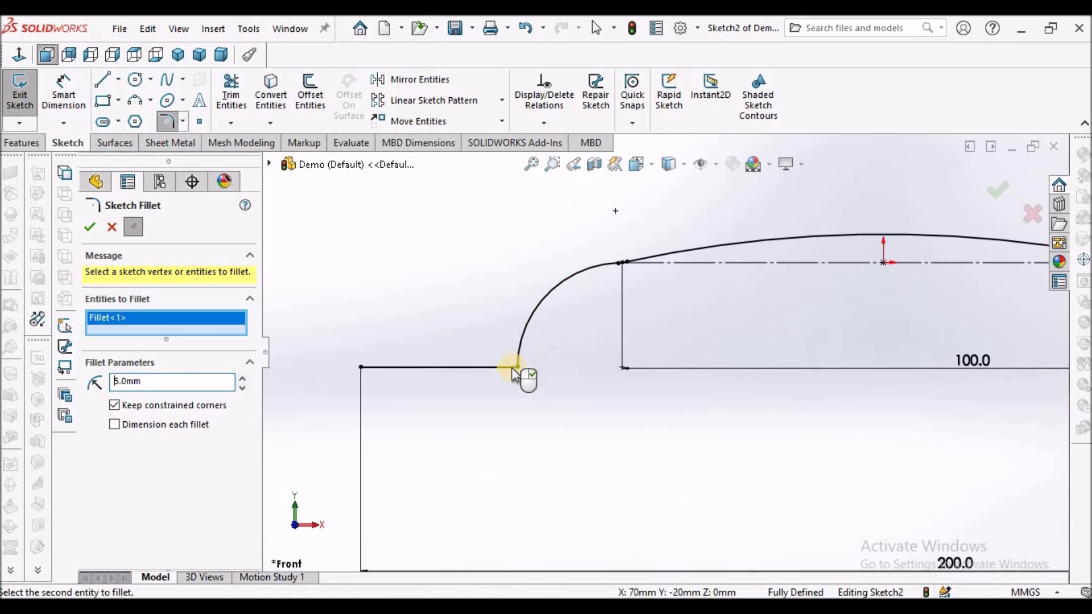
left_click(517, 370)
left_click(592, 333)
left_click(90, 227)
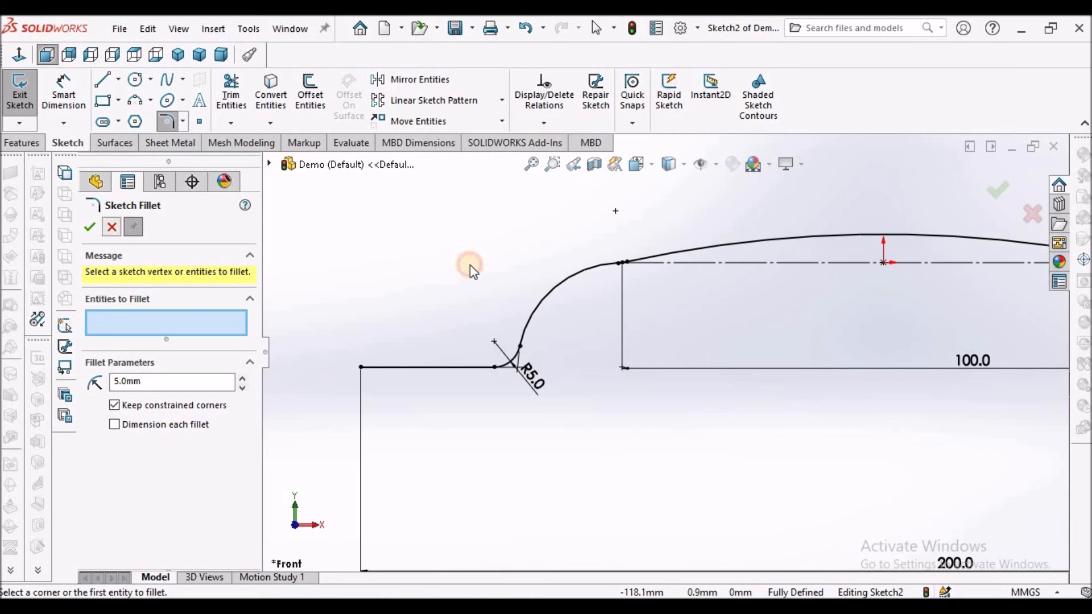
key("Escape")
Step: Examine the finished profile and its fillets, checking closely the junctions at both ends of the top arc
scroll(901, 360, "up", 3)
scroll(692, 342, "down", 3)
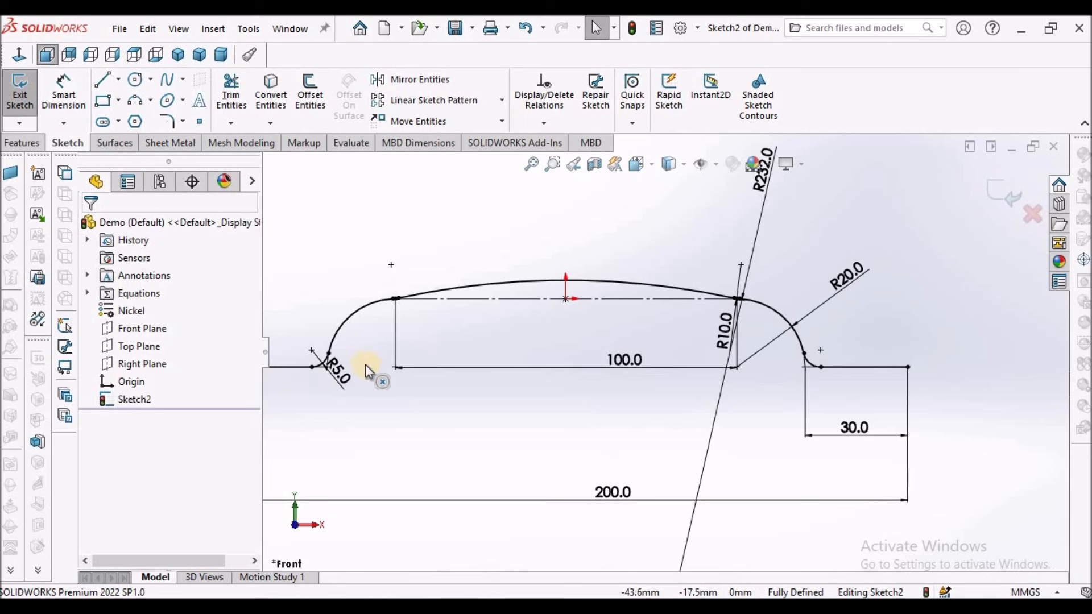
scroll(323, 346, "down", 3)
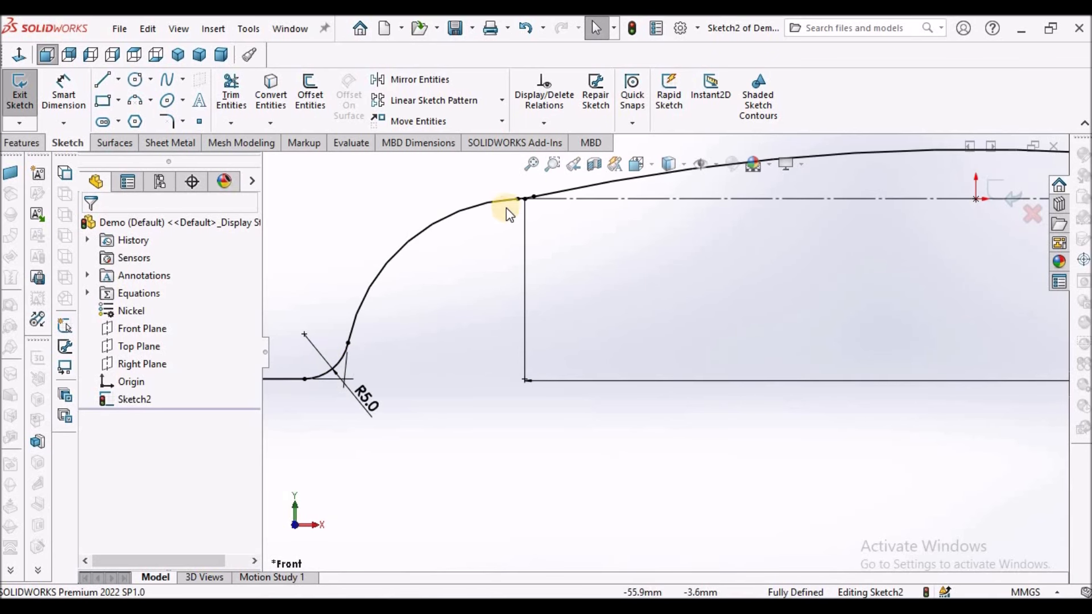
scroll(529, 205, "down", 3)
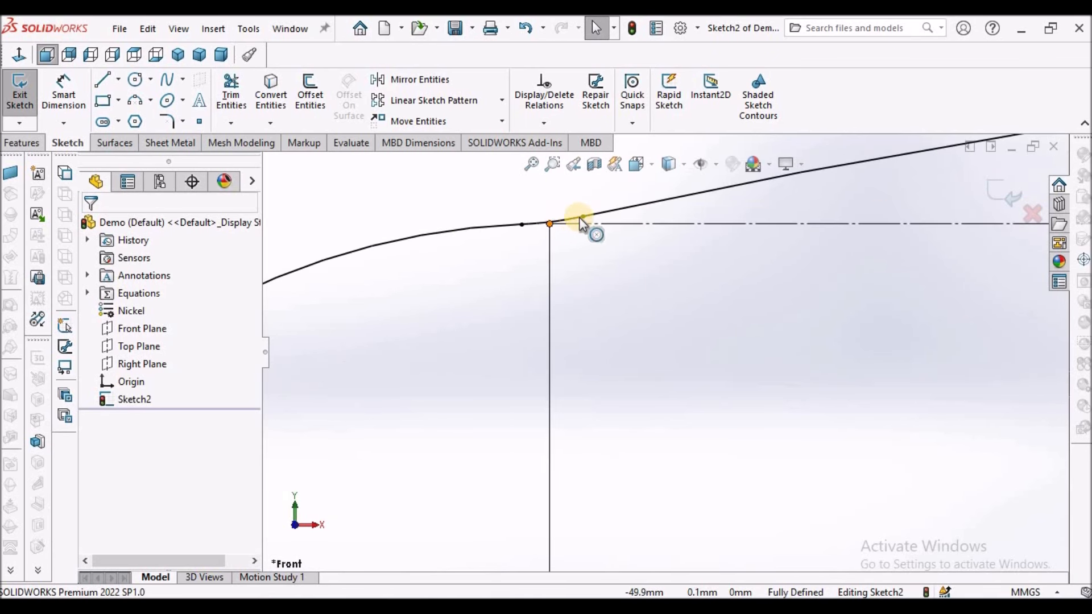
scroll(658, 318, "up", 3)
scroll(658, 319, "up", 2)
scroll(964, 353, "down", 6)
scroll(647, 316, "up", 5)
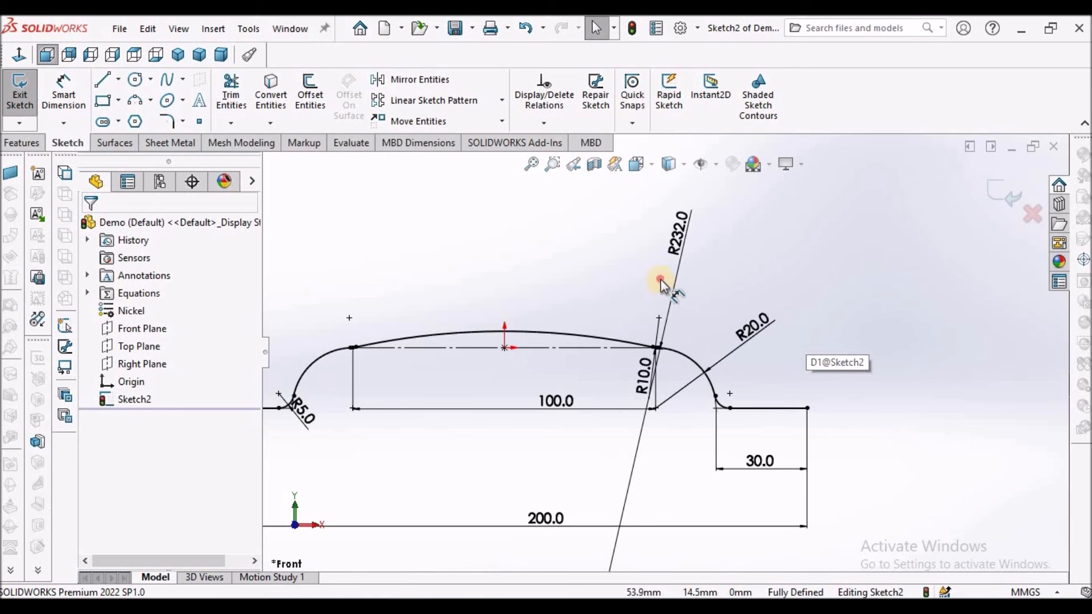
scroll(531, 339, "up", 2)
scroll(538, 333, "down", 2)
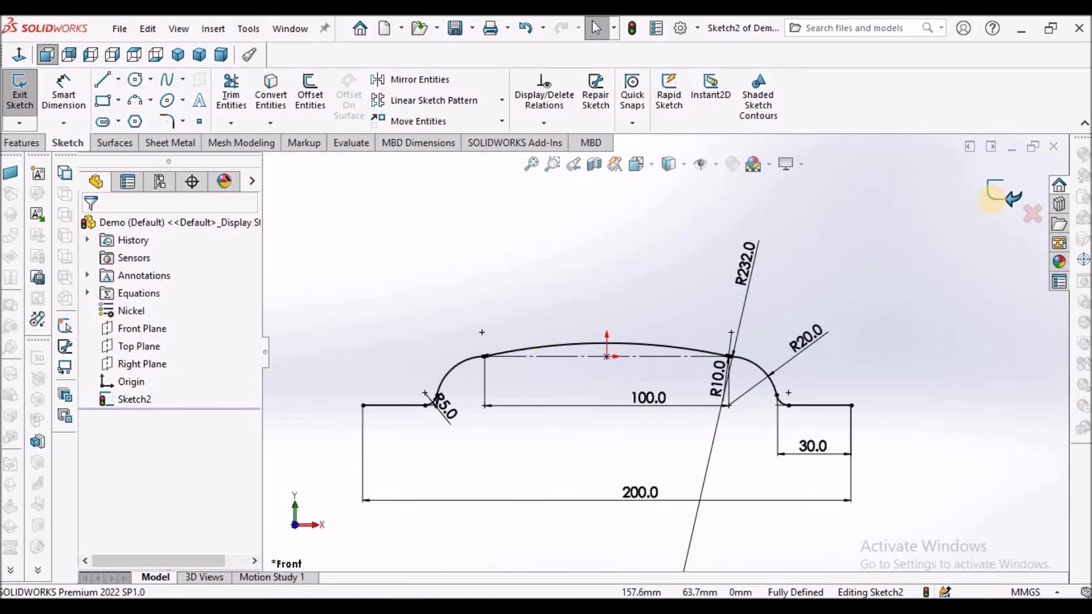
Step: Exit the profile sketch and create a reference plane offset 150 mm from the Front Plane with the offset direction flipped
left_click(989, 197)
mouse_move(907, 249)
middle_mouse_down()
mouse_move(865, 261)
mouse_move(826, 356)
mouse_move(785, 376)
middle_mouse_up()
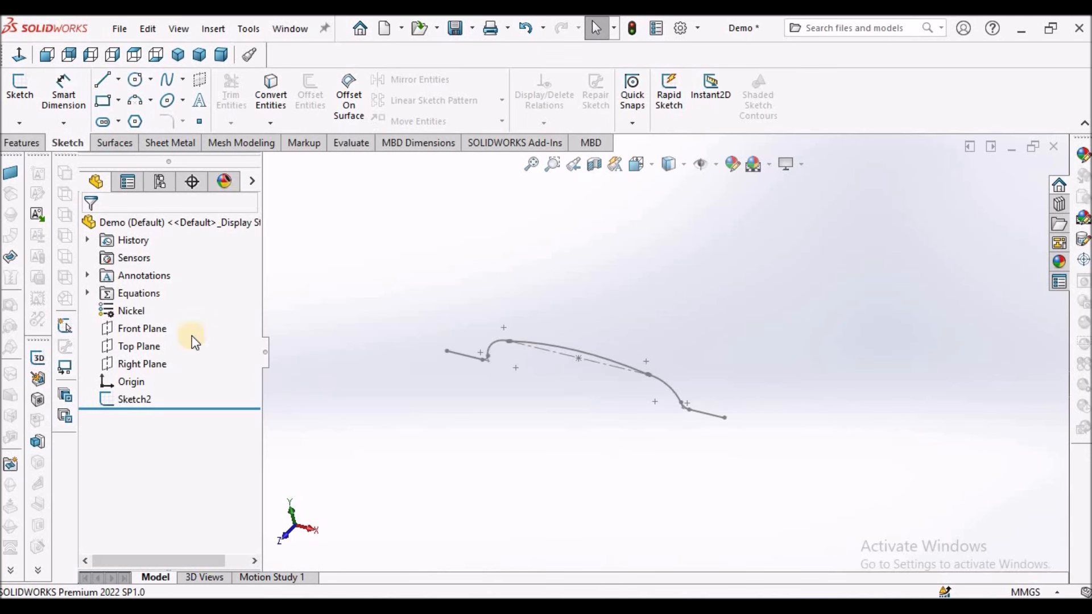
left_click(26, 143)
left_click(641, 123)
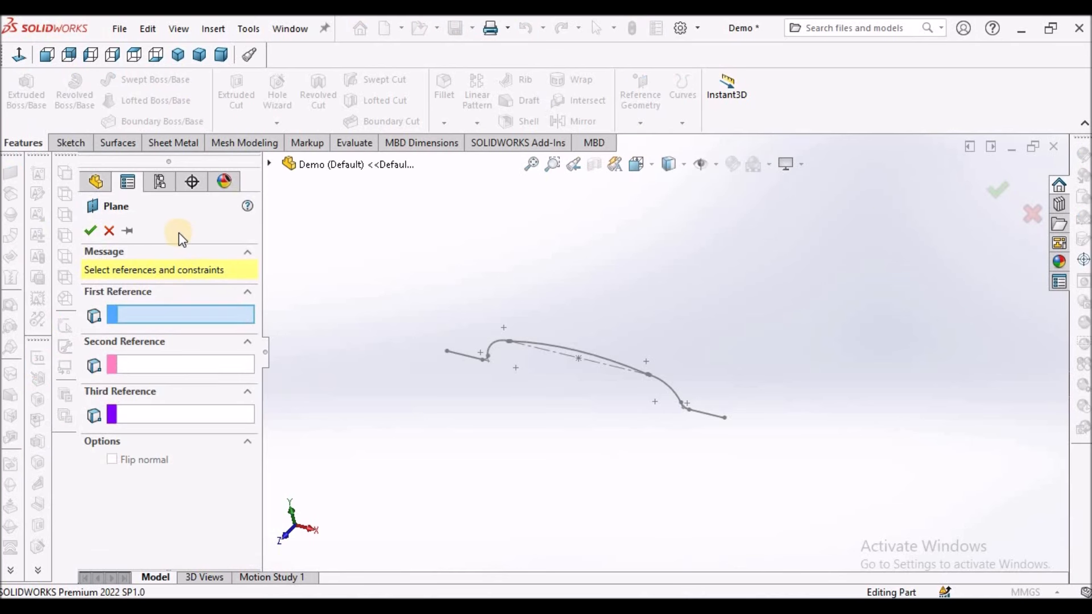
left_click(269, 165)
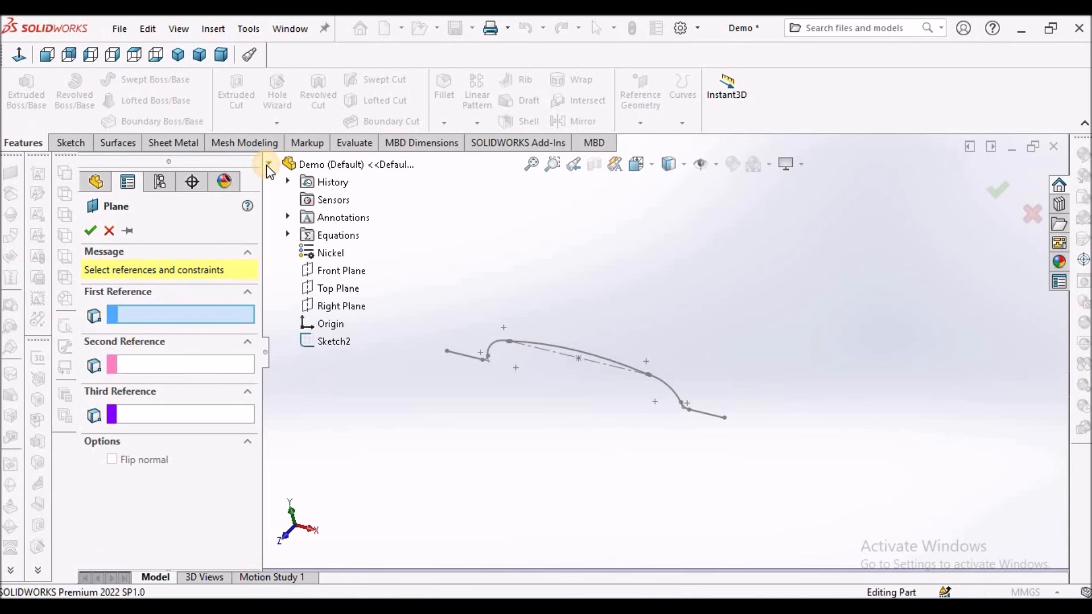
left_click(329, 271)
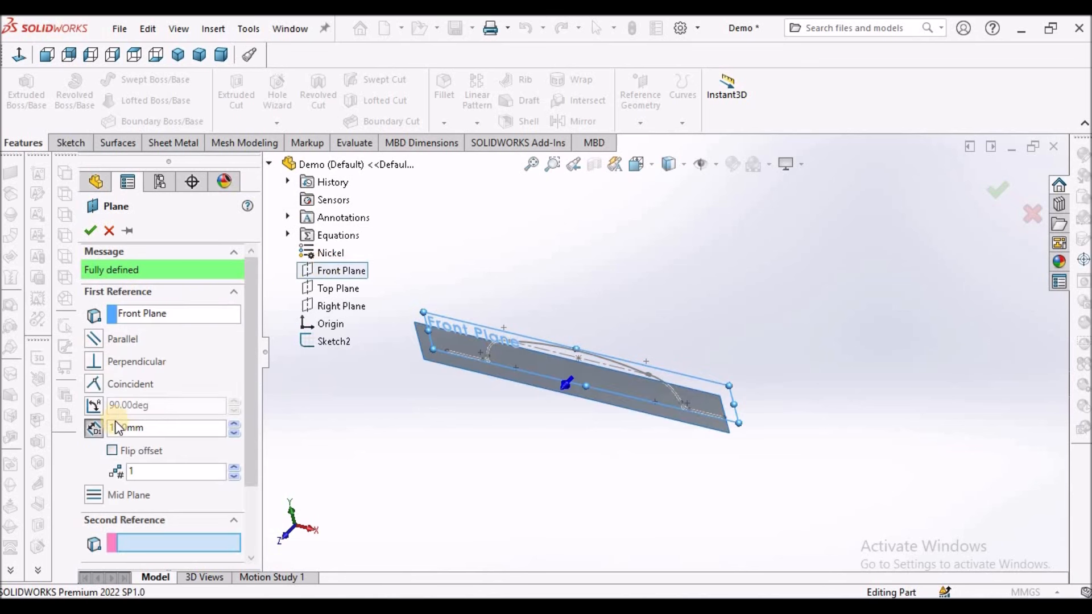
left_click(118, 450)
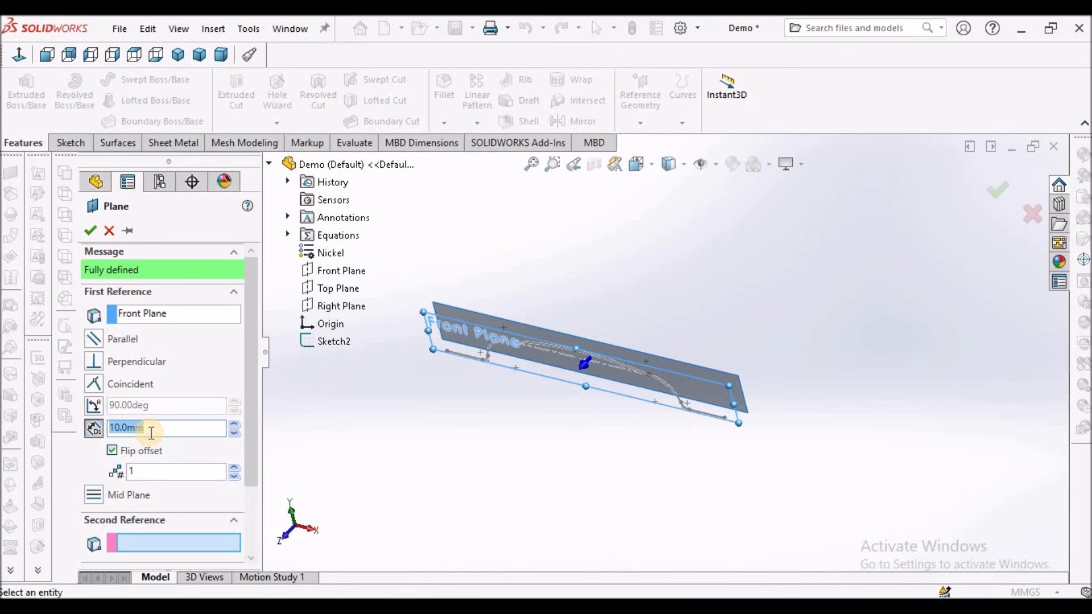
left_click(149, 432)
type("150")
key("Return")
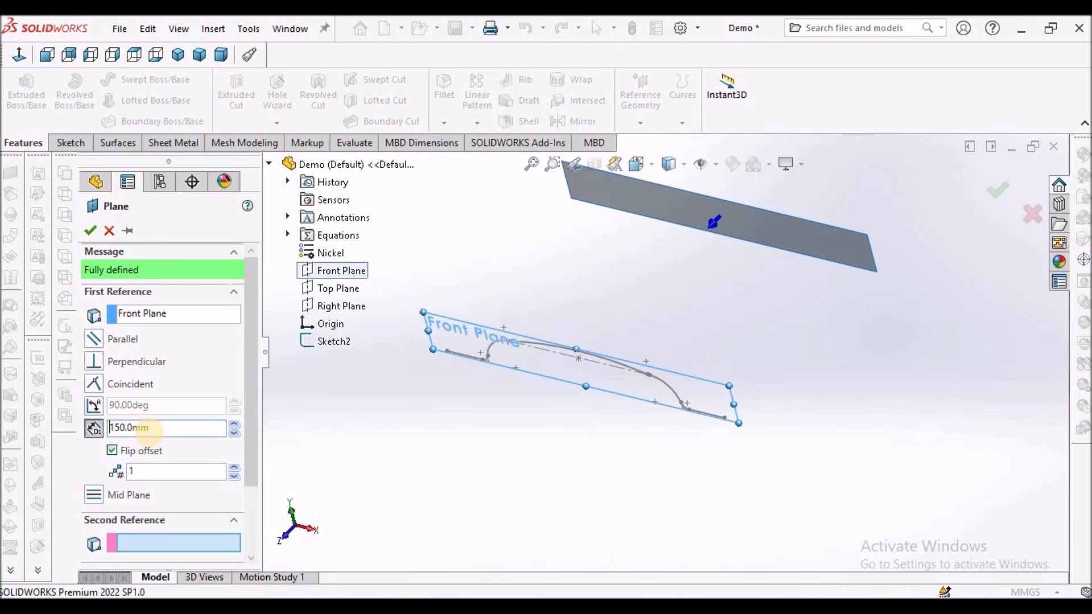
left_click(91, 231)
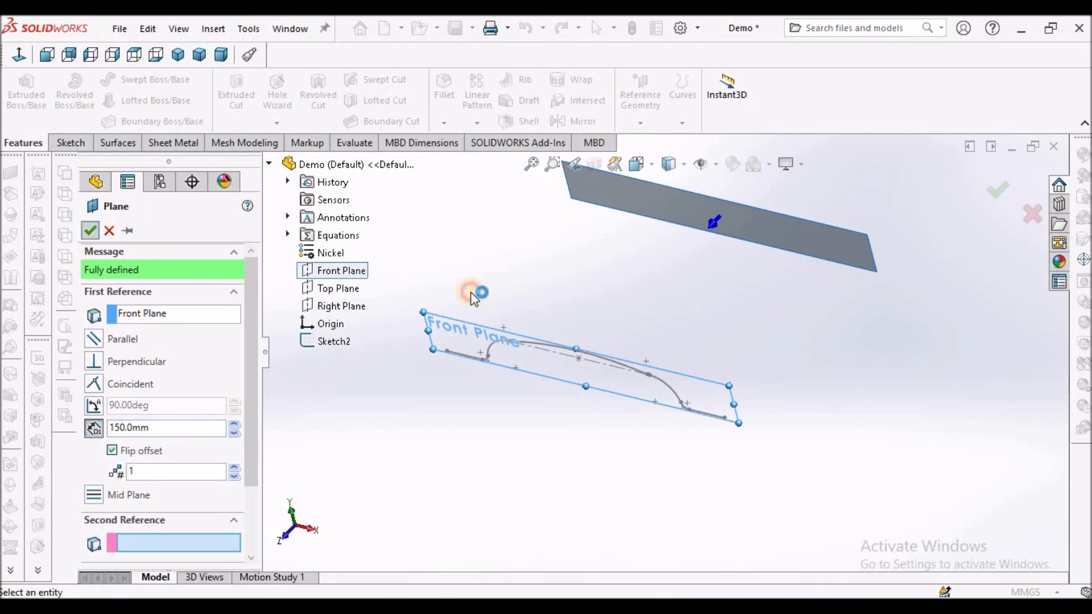
left_click(579, 292)
Step: Turn on plane visibility and open a sketch on the new offset plane
scroll(672, 301, "up", 3)
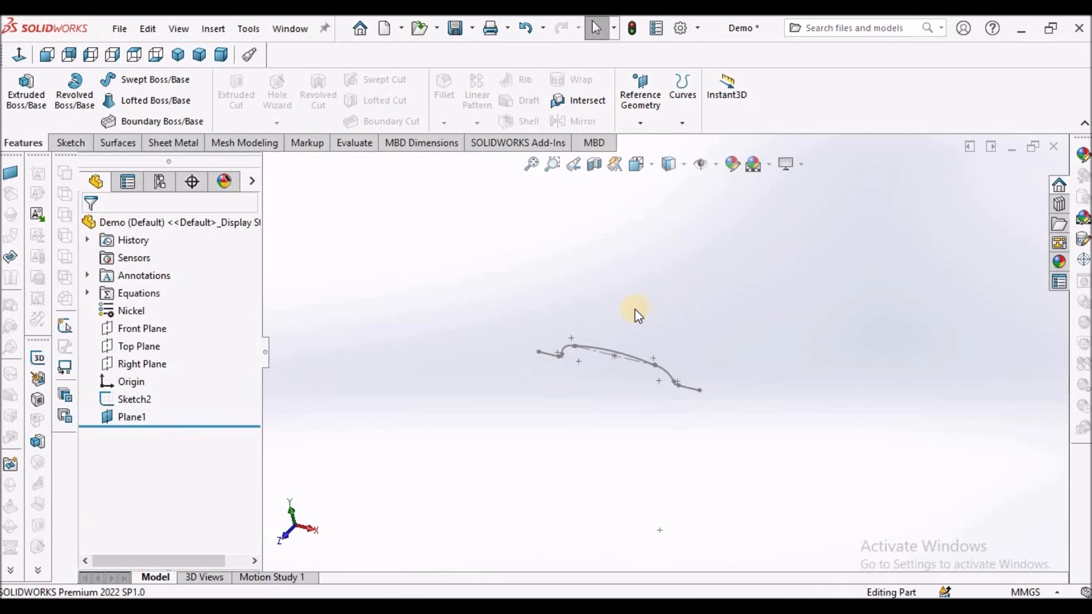
left_click(716, 166)
left_click(705, 186)
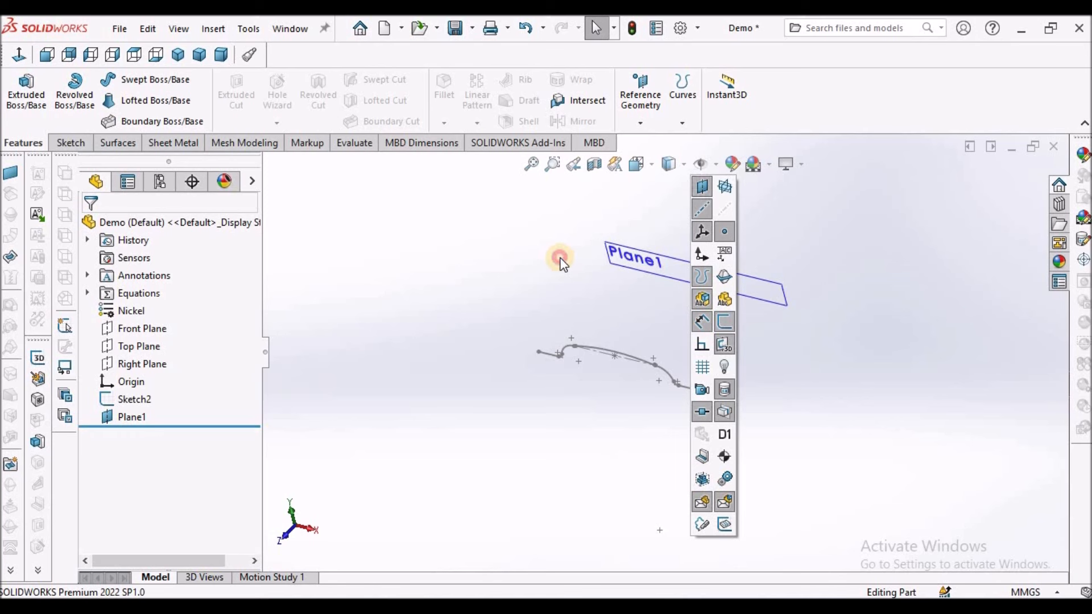
scroll(728, 281, "down", 2)
left_click(728, 280)
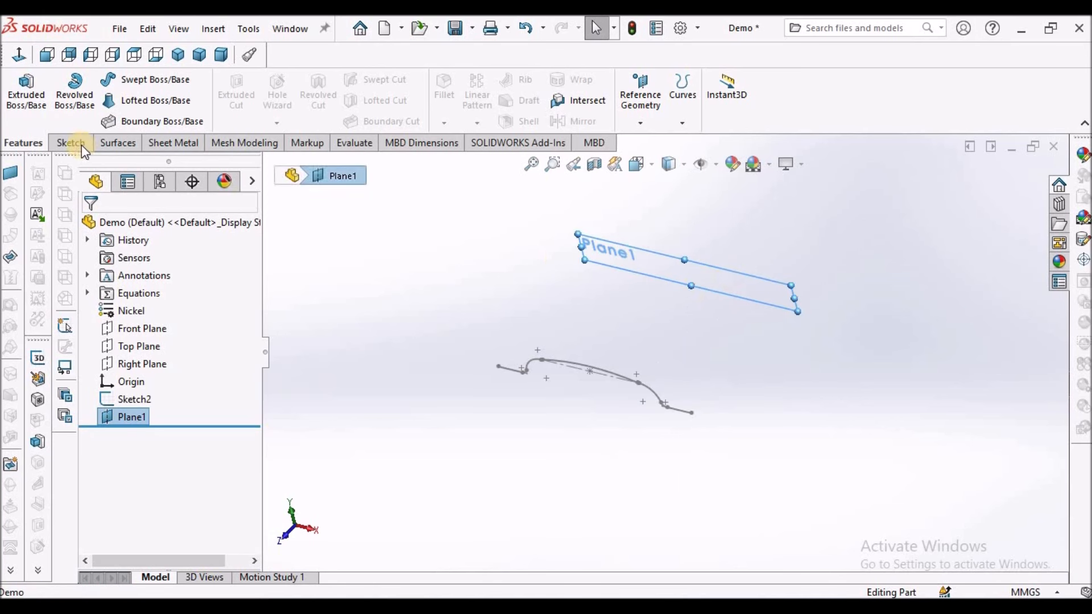
left_click(57, 141)
left_click(19, 91)
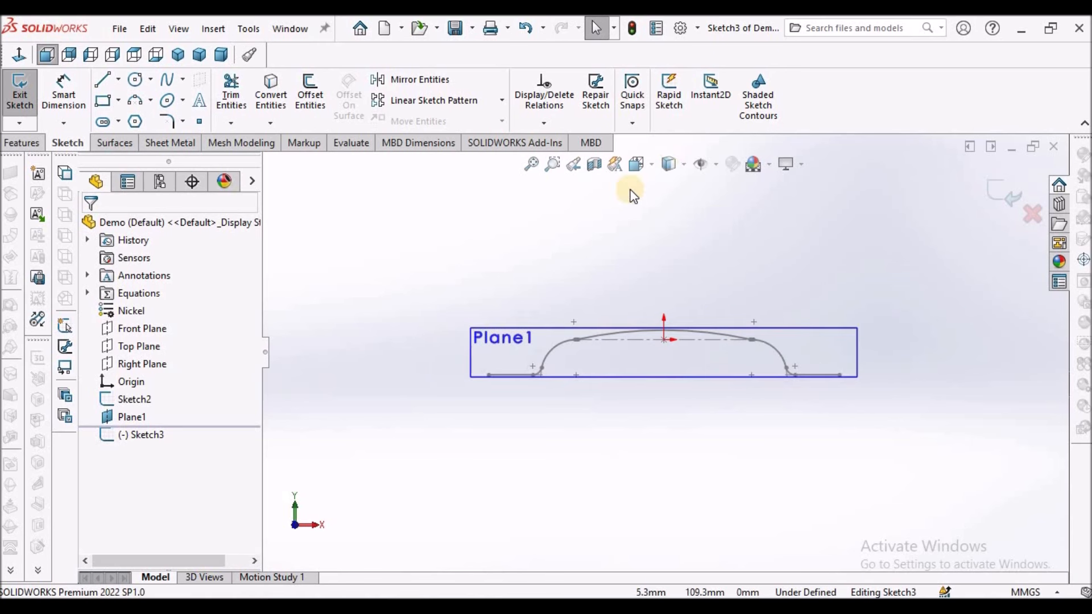
Step: Hide the offset plane and sketch a vertical centerline about 13 mm long upward from the origin
right_click(140, 415)
left_click(177, 346)
scroll(683, 329, "down", 4)
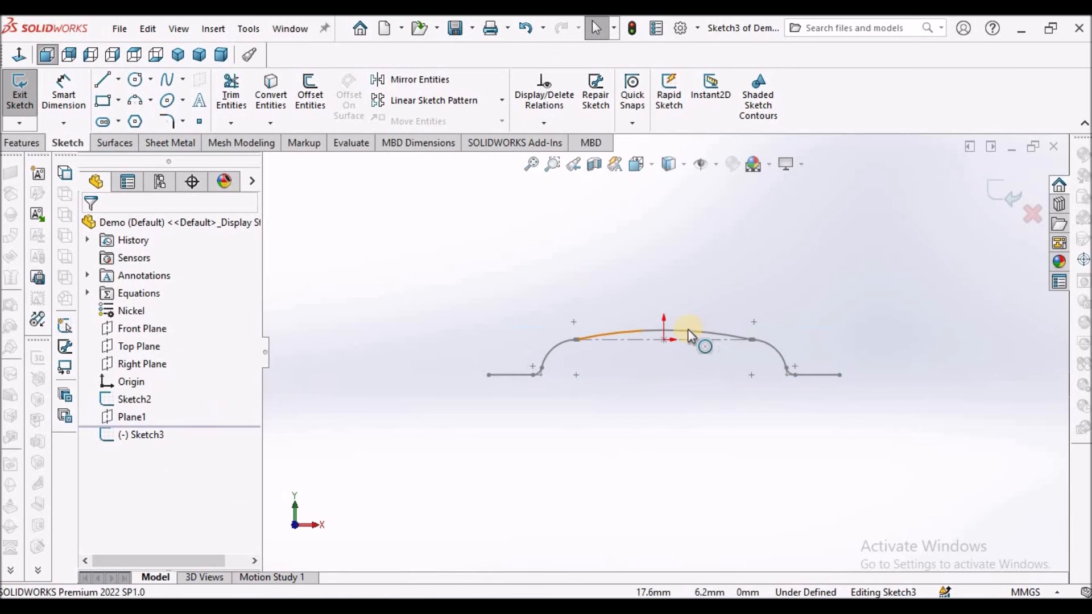
left_click(118, 80)
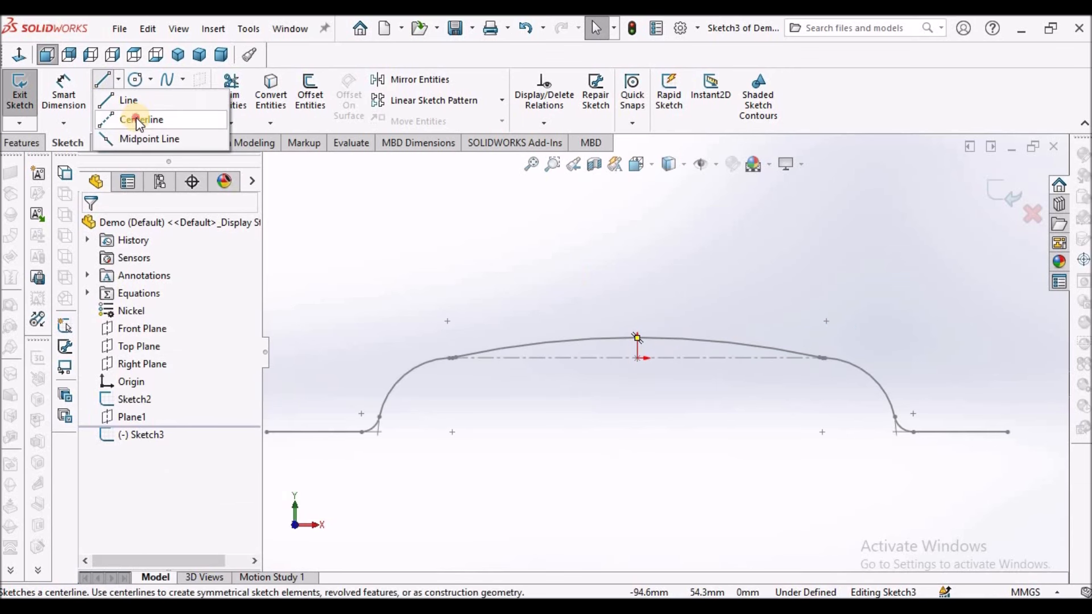
left_click(138, 120)
scroll(694, 383, "down", 3)
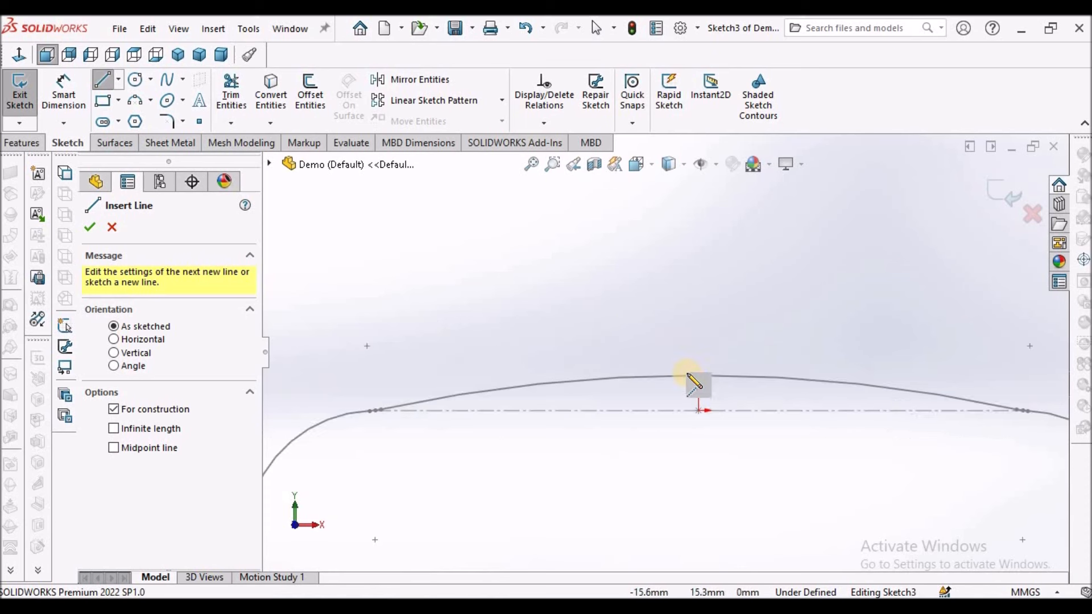
left_click(698, 410)
left_click(699, 328)
right_click(551, 282)
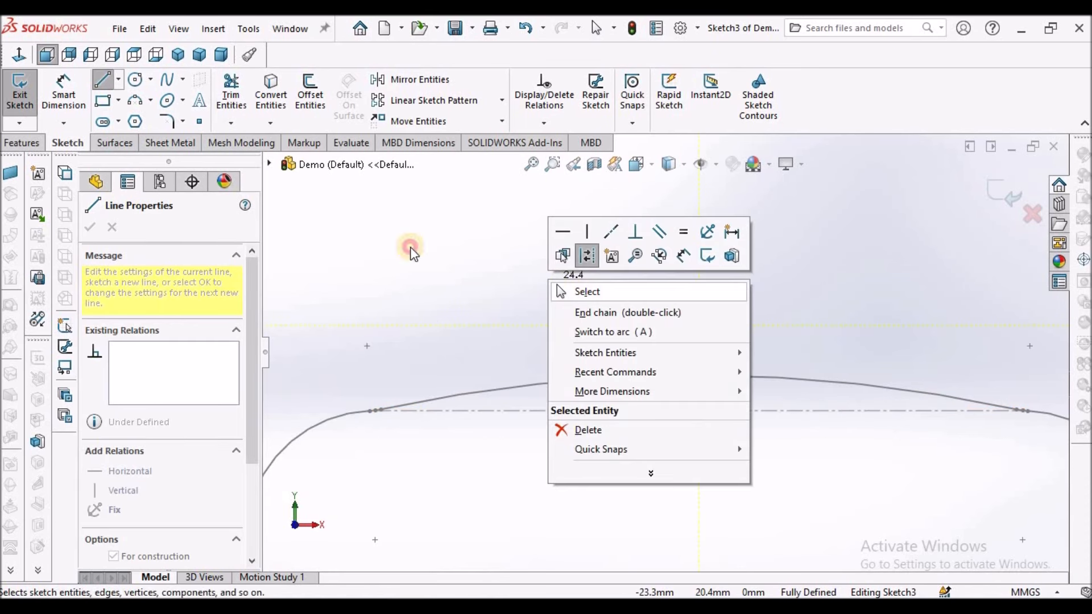
left_click(559, 290)
Step: Dimension the vertical centerline's length as 6 mm
left_click(63, 91)
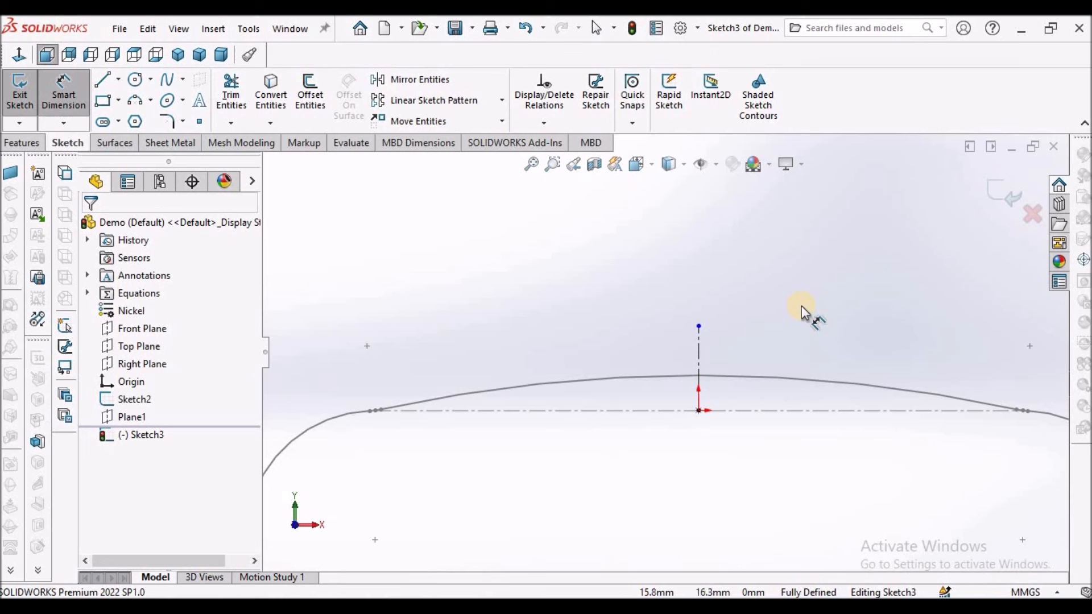
scroll(801, 306, "up", 2)
scroll(782, 349, "down", 4)
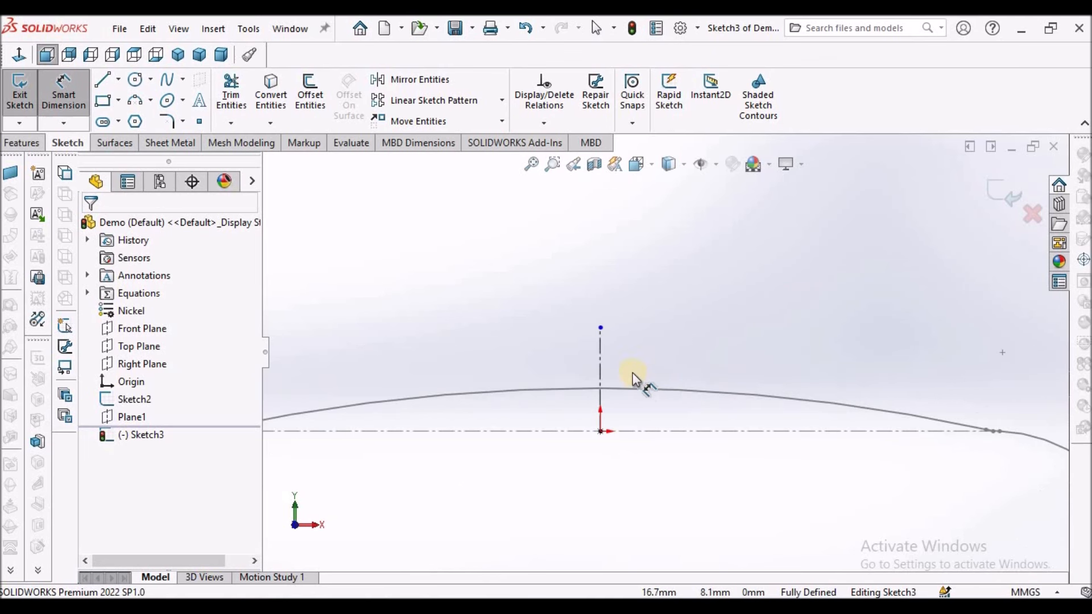
left_click(602, 364)
left_click(666, 361)
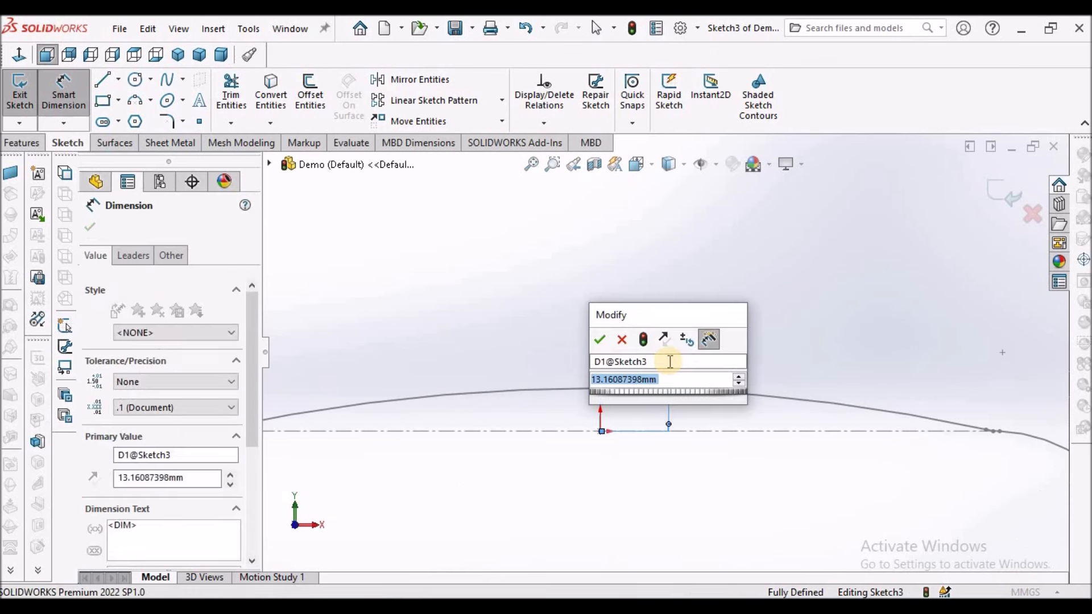
type("6")
key("Return")
right_click(553, 339)
left_click(556, 345)
scroll(553, 343, "up", 3)
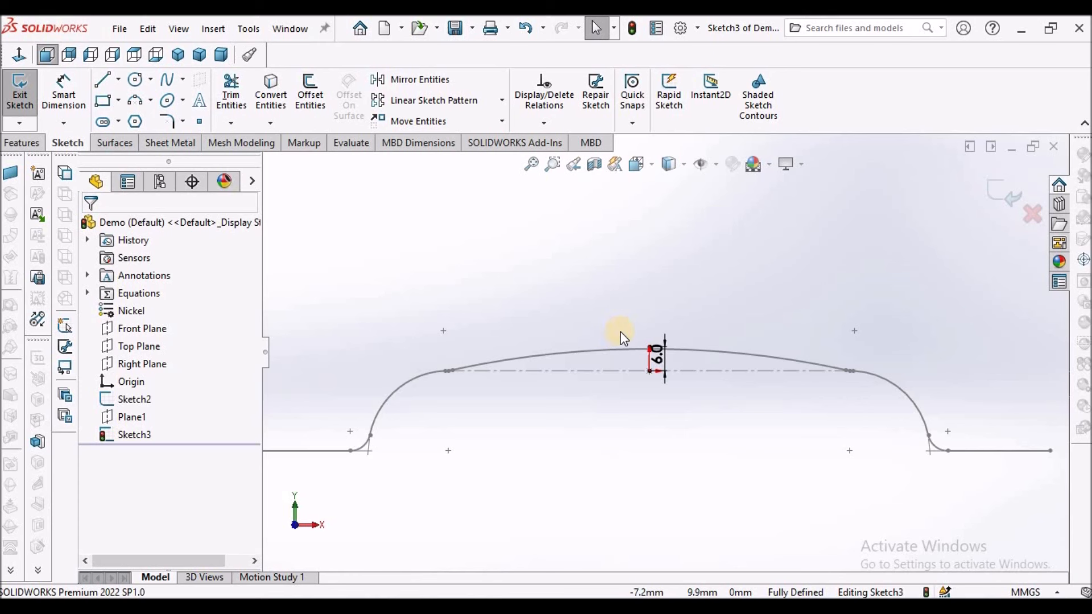
scroll(664, 335, "down", 1)
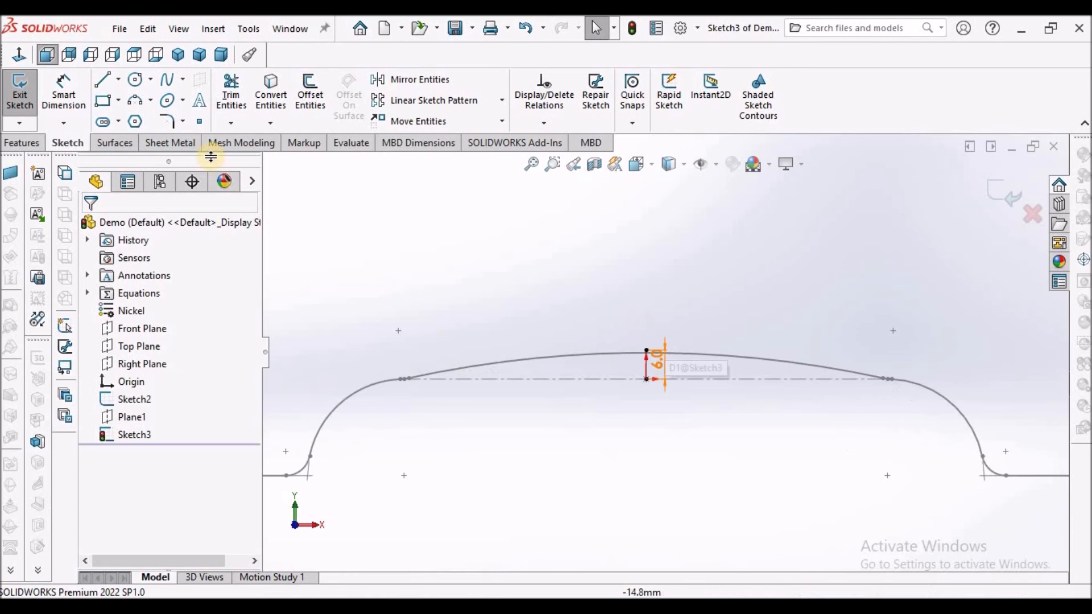
Step: Sketch a horizontal midpoint line centred on the upper endpoint of the vertical centerline
left_click(116, 81)
left_click(142, 140)
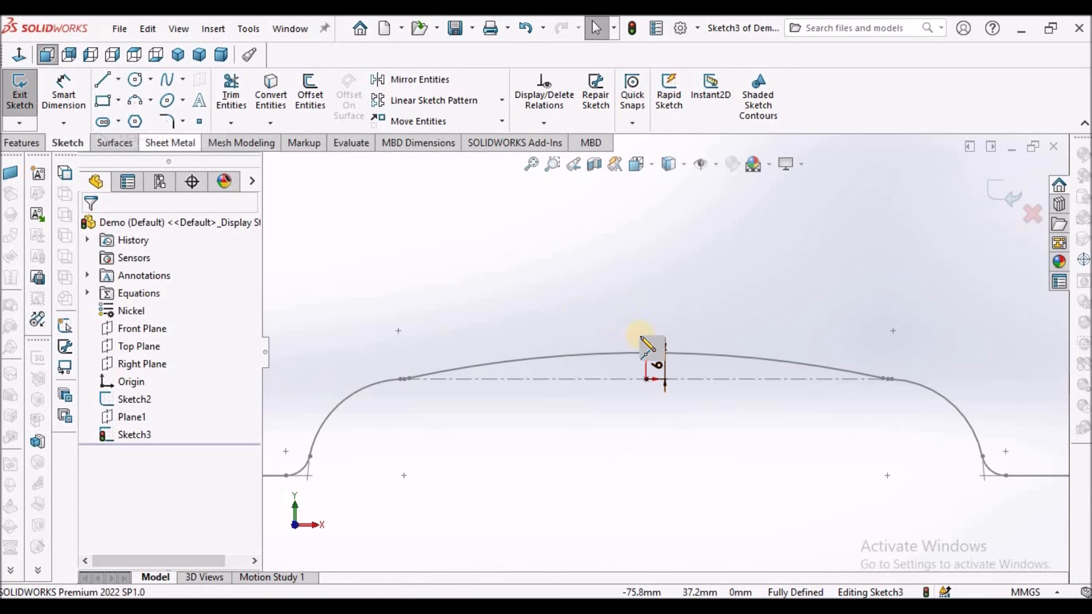
scroll(652, 364, "down", 3)
left_click(659, 370)
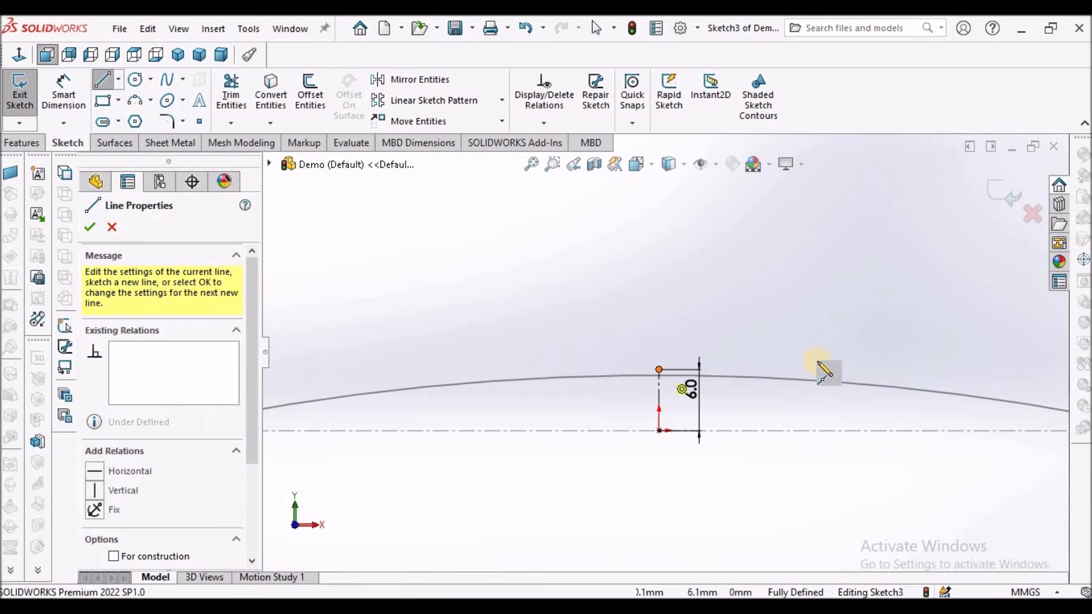
left_click(874, 369)
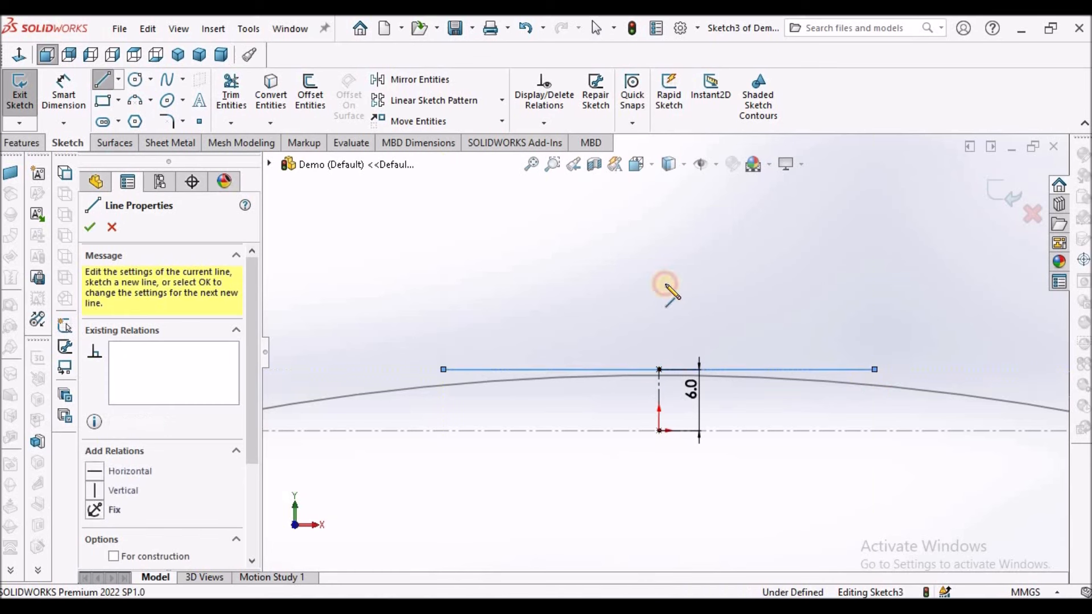
Step: Convert the horizontal midpoint line above the origin to construction geometry
right_click(663, 285)
left_click(679, 292)
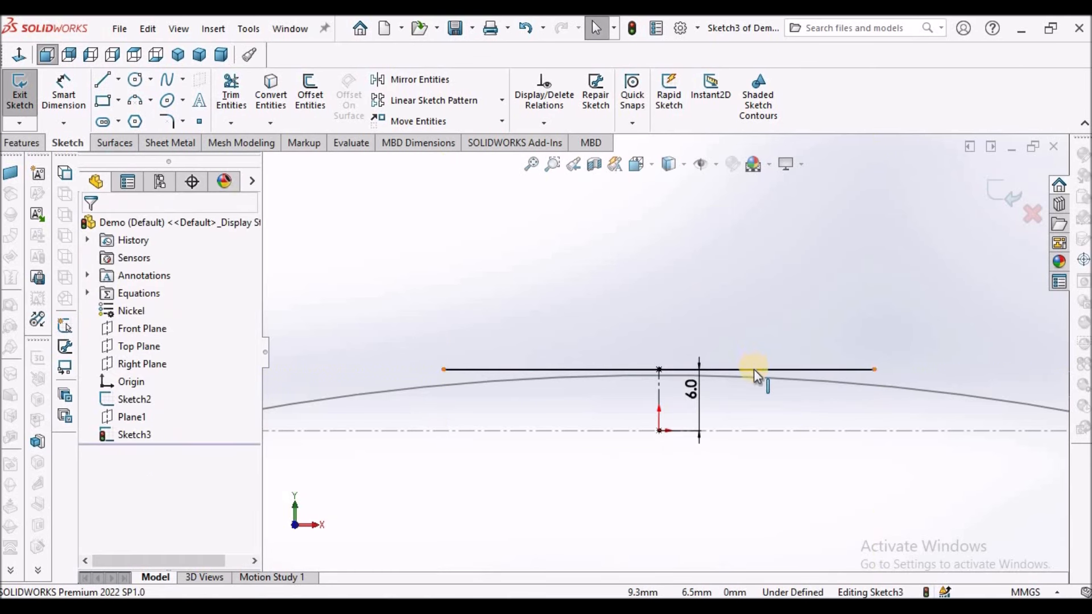
left_click(753, 370)
left_click(826, 323)
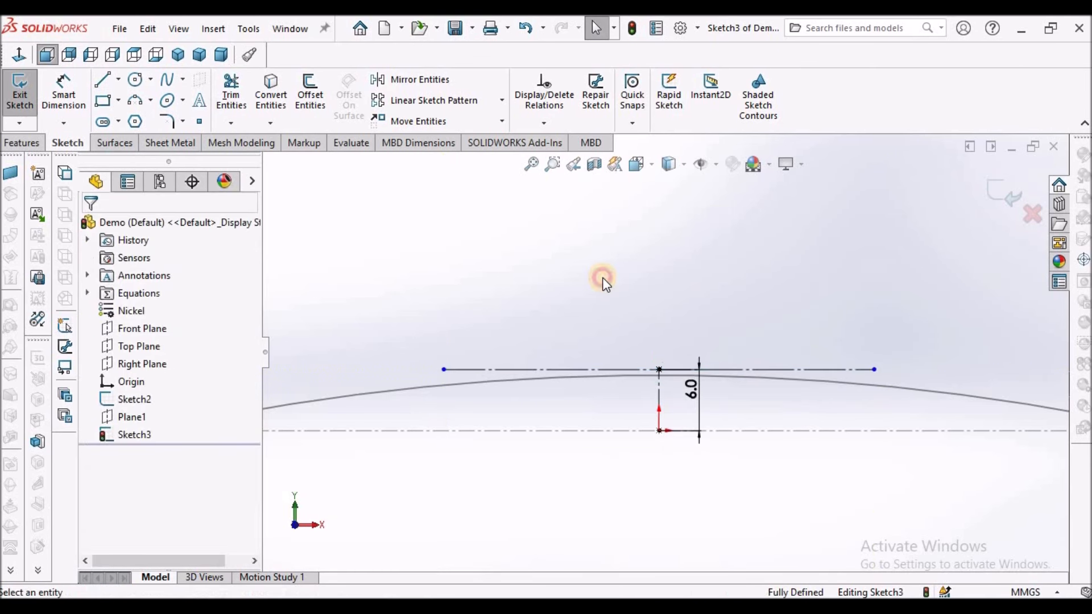
Step: Dimension the horizontal construction line's length as 50 mm
left_click(63, 91)
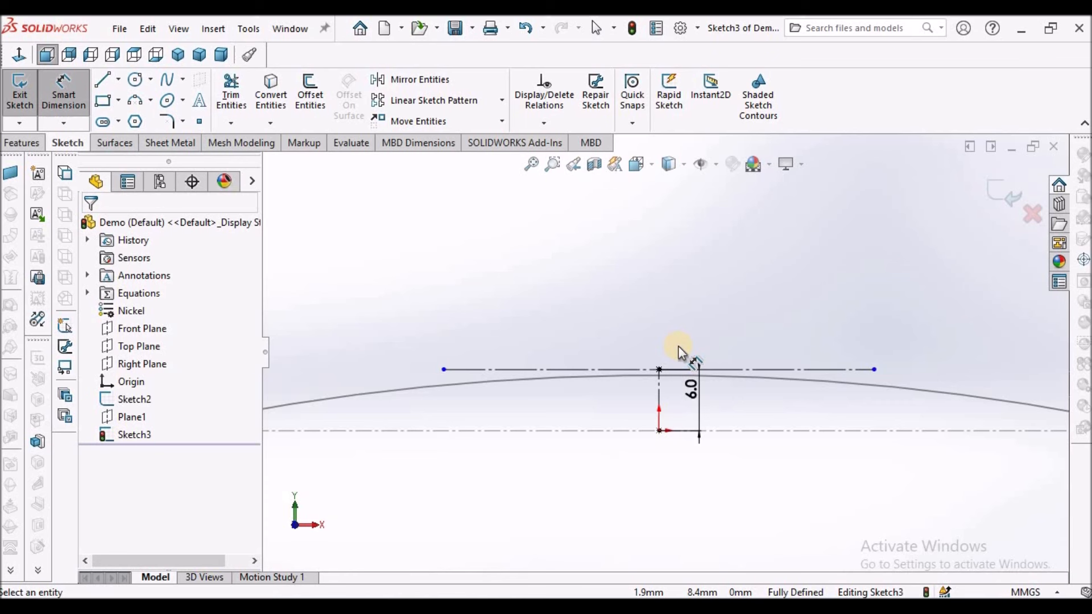
left_click(708, 370)
left_click(675, 479)
type("6")
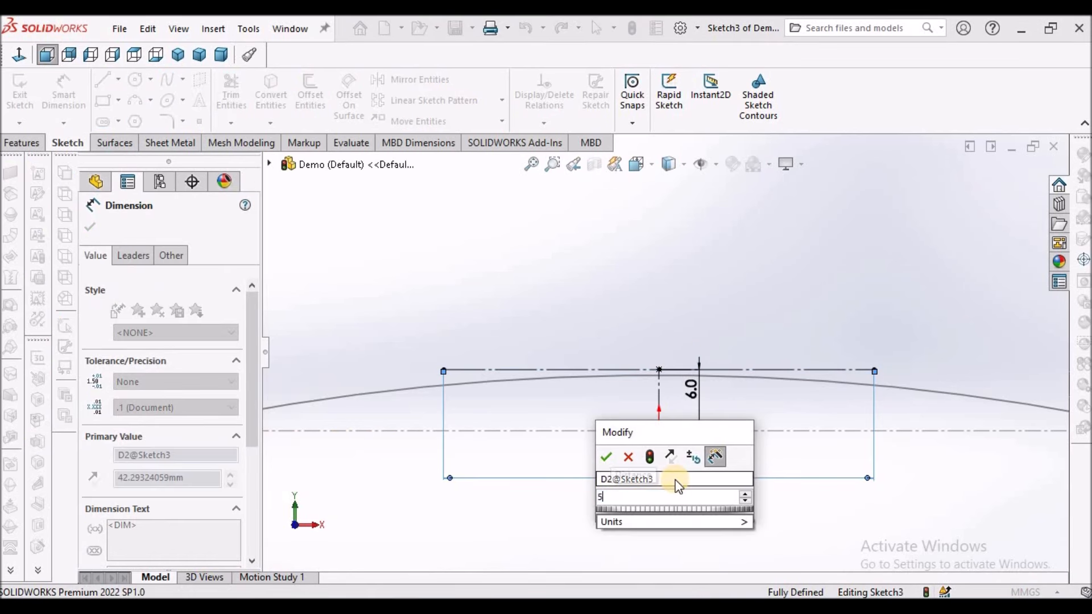
key("Return")
right_click(579, 300)
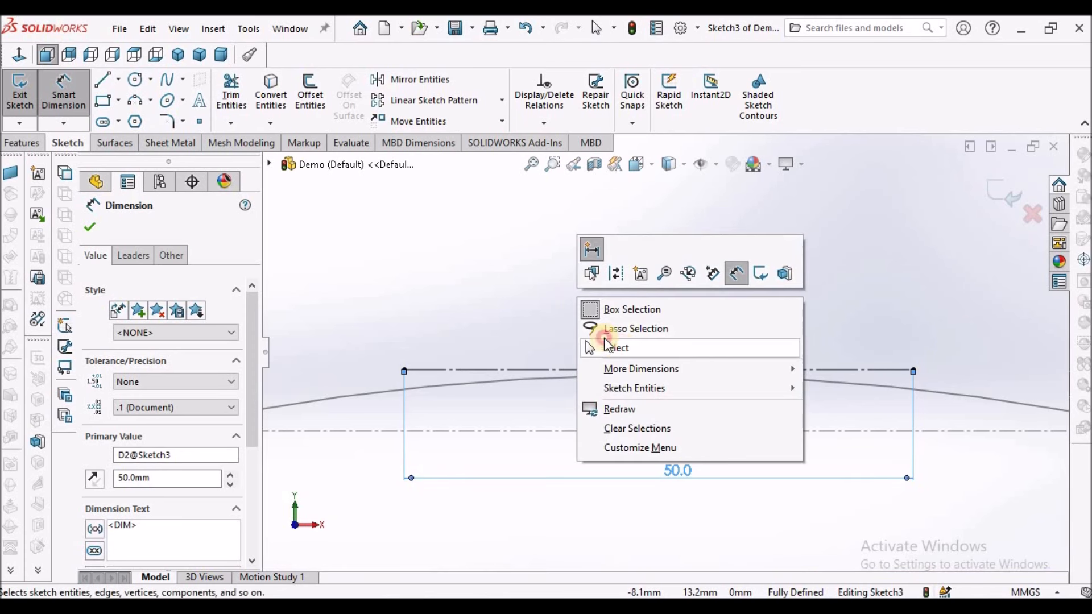
left_click(610, 344)
scroll(582, 318, "up", 5)
scroll(626, 356, "down", 2)
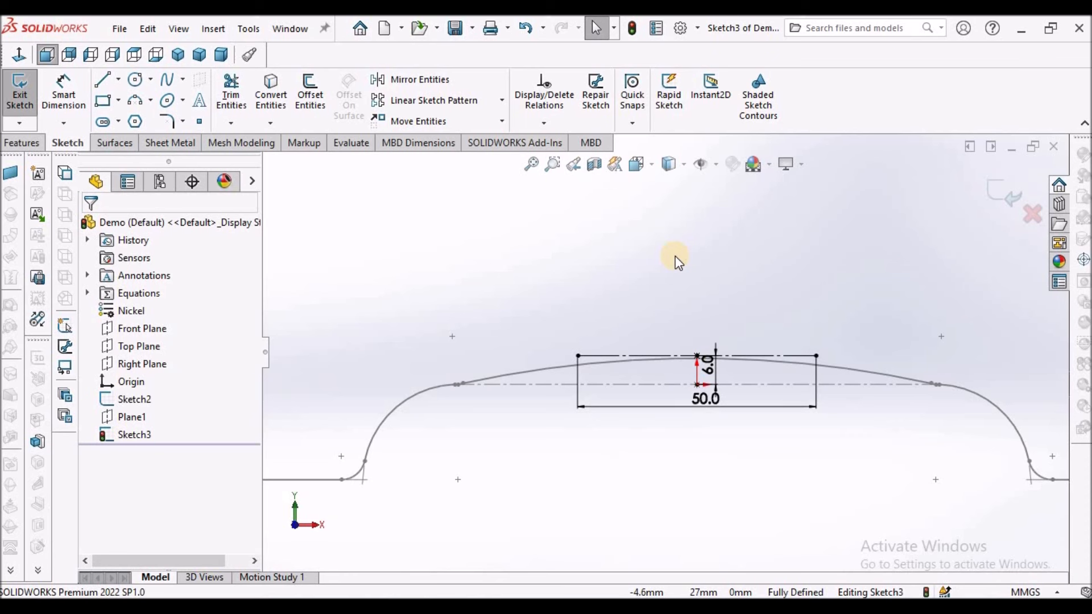
Step: Sketch a shallow three-point arc bulging upward between the endpoints of the 50 mm construction line
left_click(135, 100)
scroll(739, 349, "down", 2)
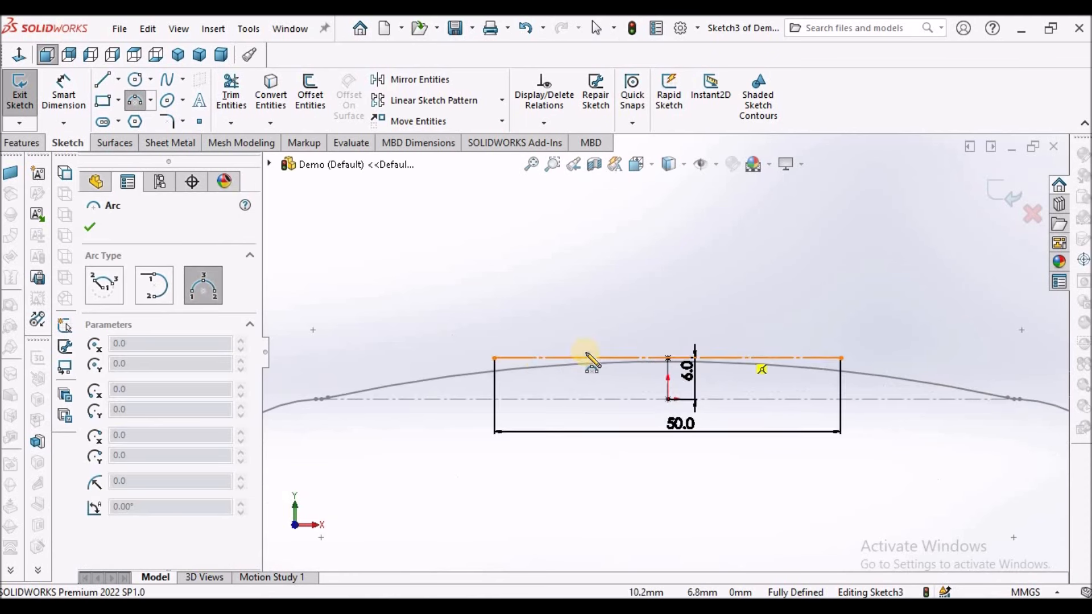
left_click(494, 359)
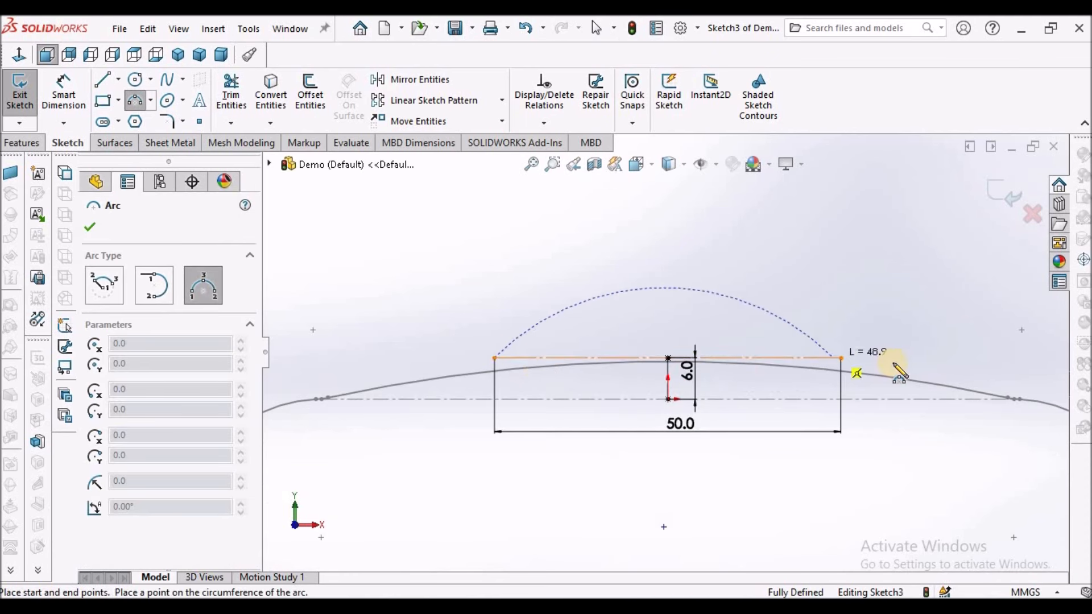
left_click(705, 341)
right_click(578, 278)
left_click(597, 284)
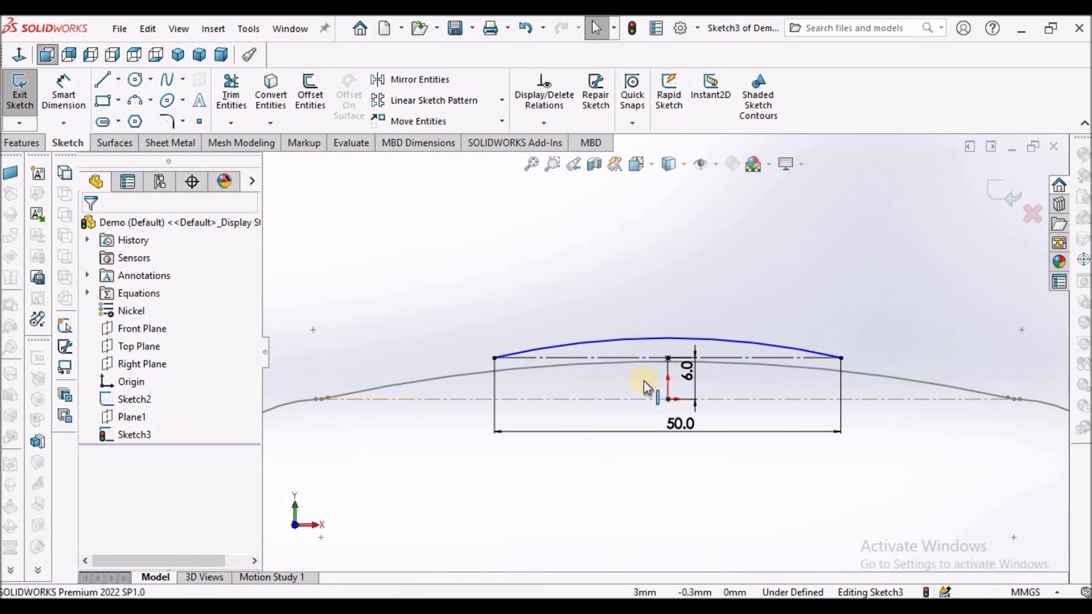
Step: Make the new shallow arc concentric with the large upper arc of the first profile
scroll(644, 381, "down", 3)
left_click(553, 350)
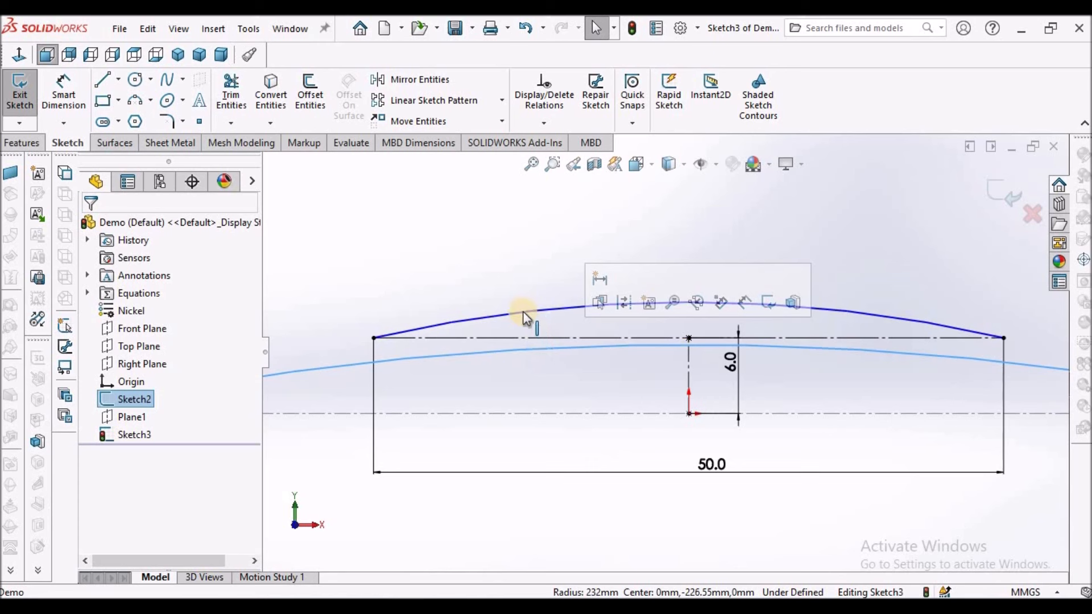
left_click(524, 311, "ctrl")
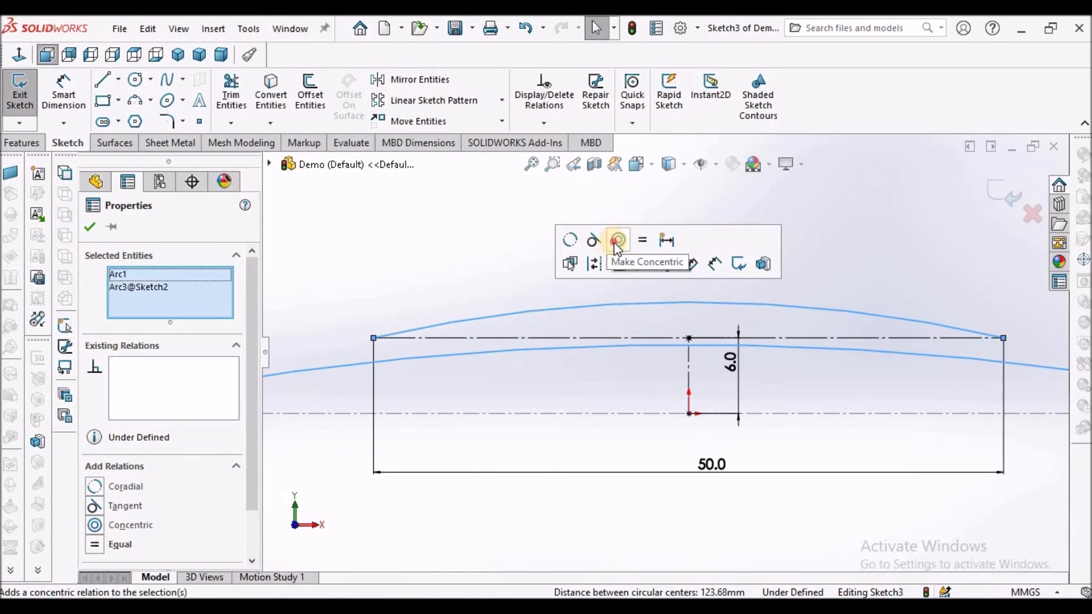
left_click(617, 241)
left_click(486, 286)
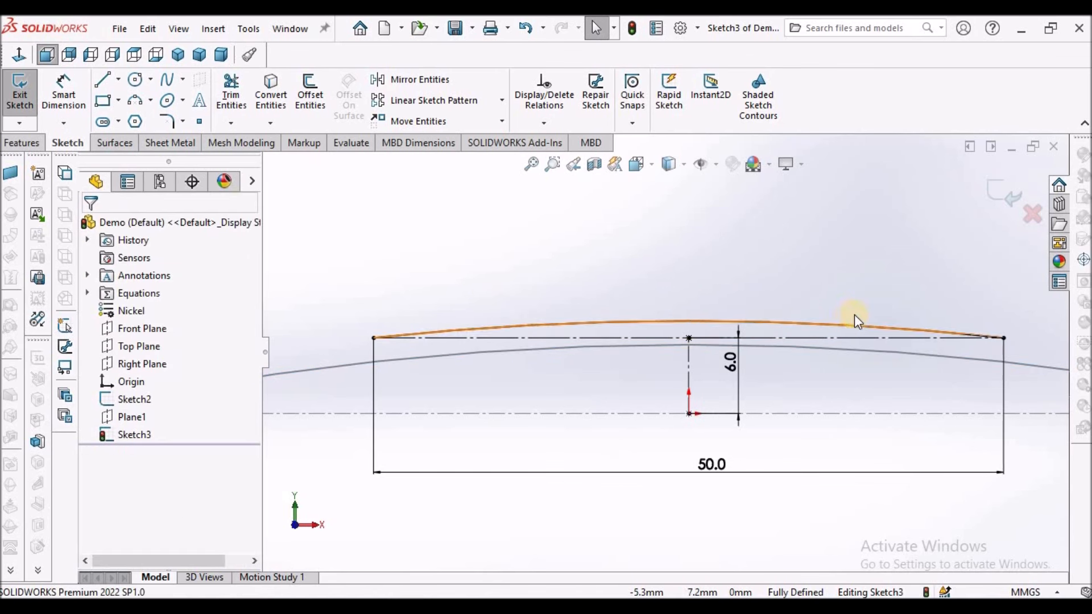
Step: Examine the first profile's large upper arc and its side curves beside the new sketch
scroll(606, 326, "up", 5)
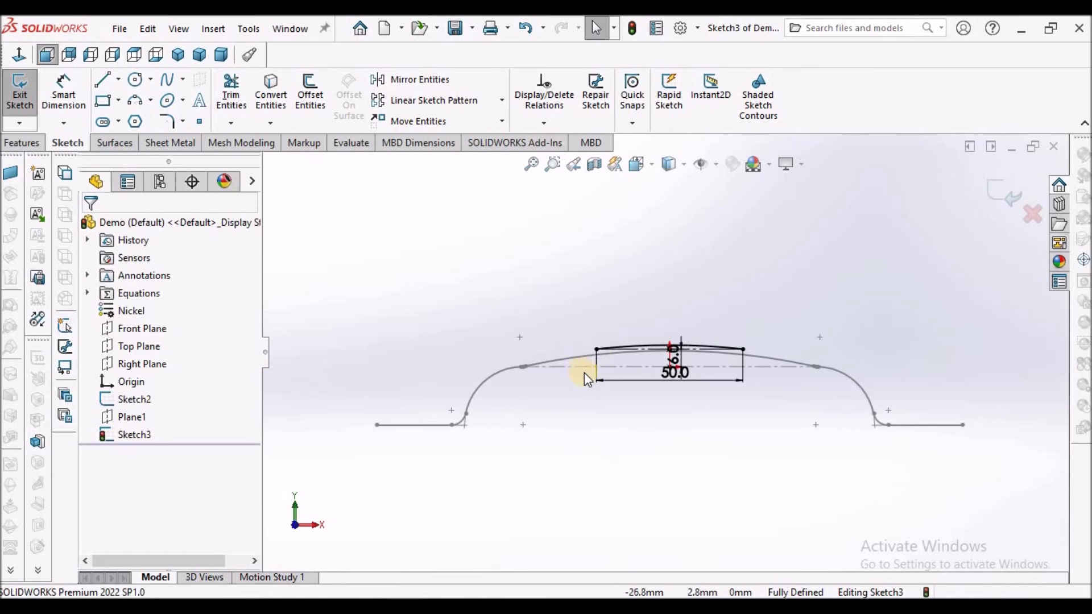
scroll(650, 332, "down", 3)
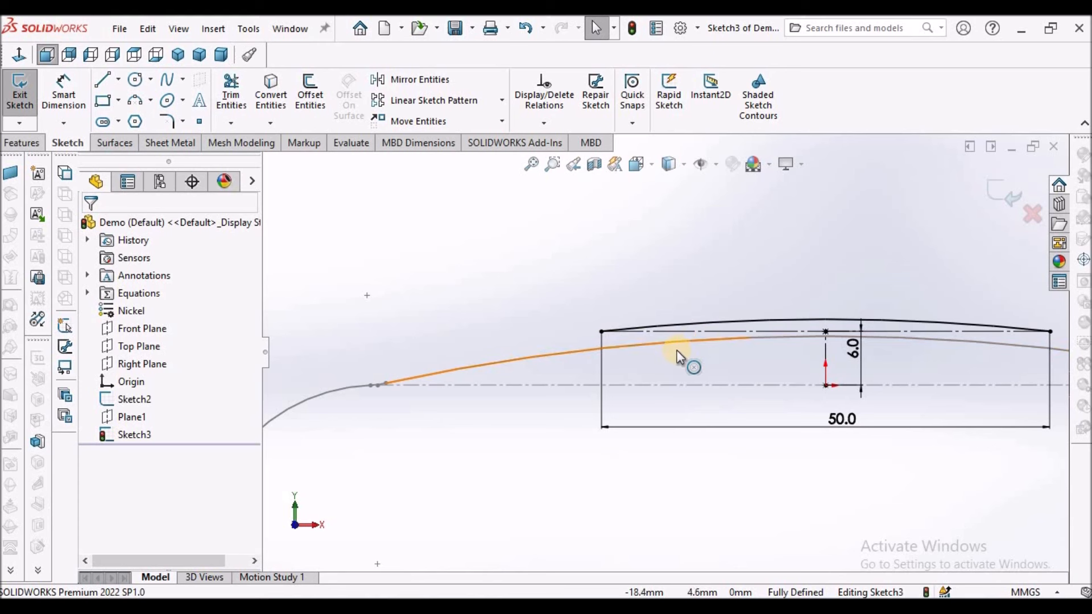
scroll(679, 350, "up", 3)
scroll(688, 365, "down", 2)
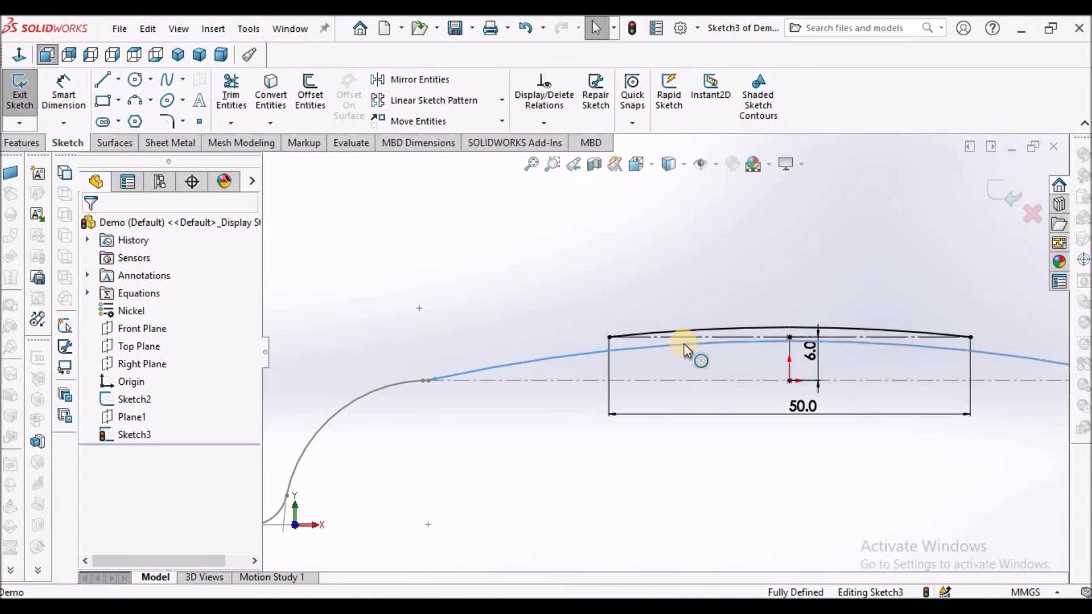
scroll(684, 344, "down", 1)
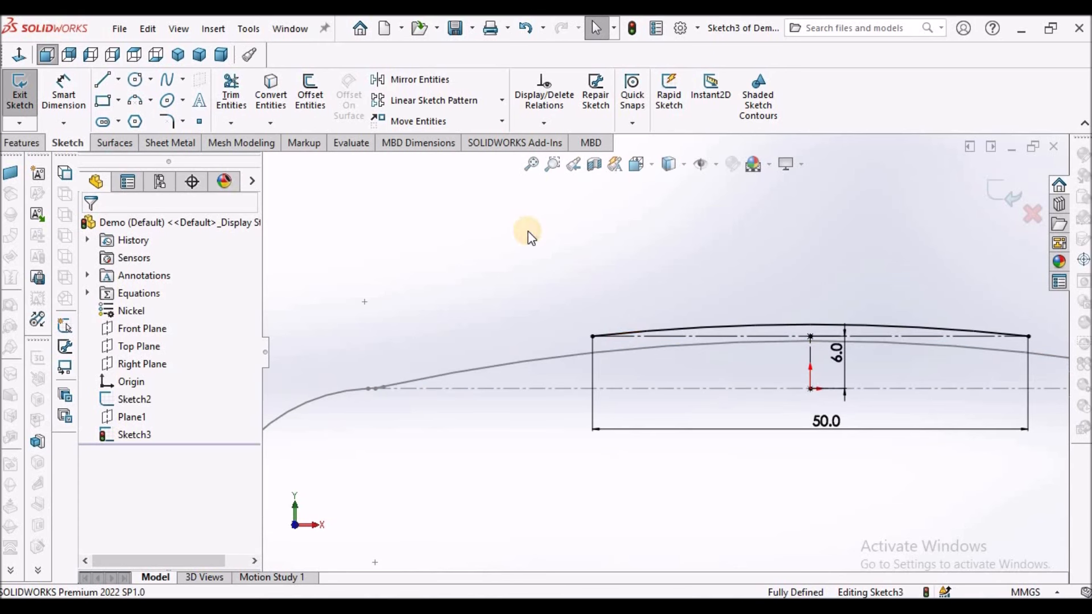
scroll(551, 336, "up", 4)
scroll(547, 333, "down", 1)
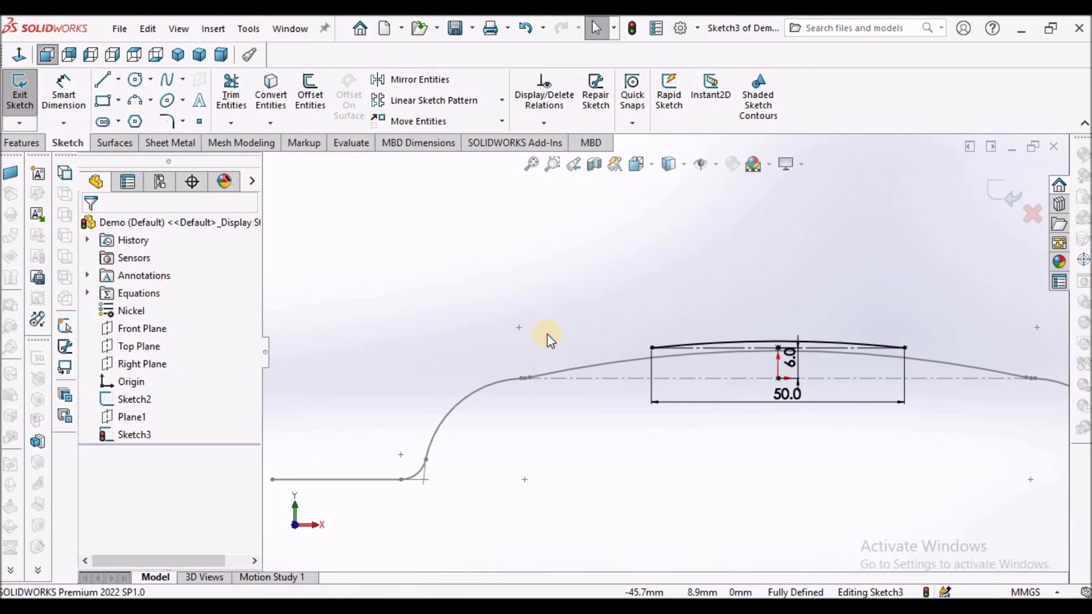
scroll(548, 333, "down", 1)
Step: Sketch a three-point arc curving down and outward from the shallow arc's left endpoint
left_click(134, 100)
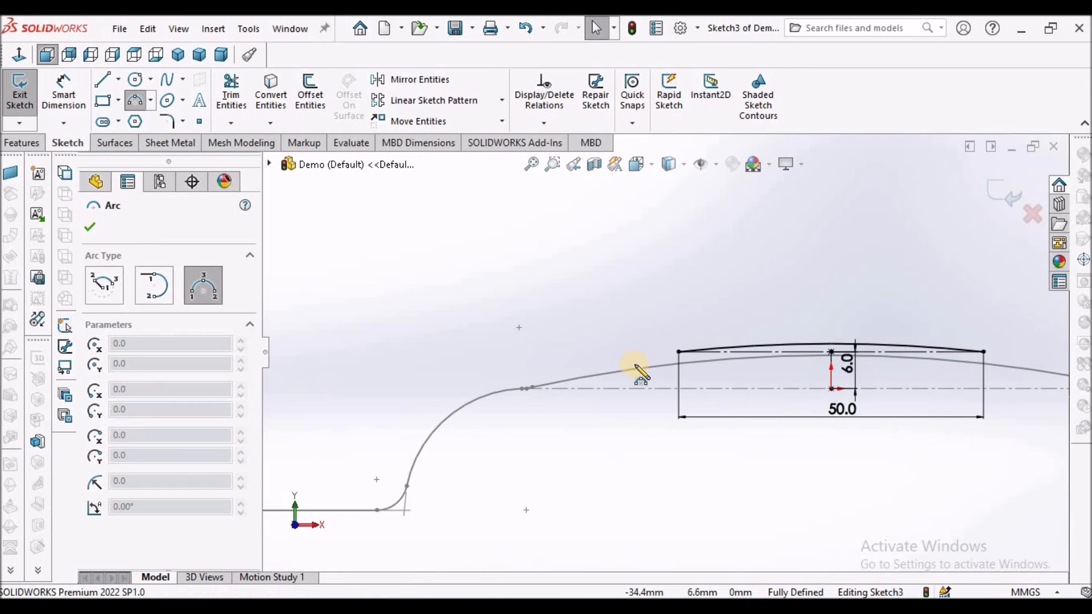
scroll(631, 369, "down", 2)
left_click(703, 346)
left_click(560, 436)
left_click(623, 389)
Step: Sketch a three-point arc of about 25 mm radius curving down and outward from the shallow arc's right endpoint
scroll(796, 398, "up", 8)
scroll(699, 307, "down", 7)
left_click(703, 307)
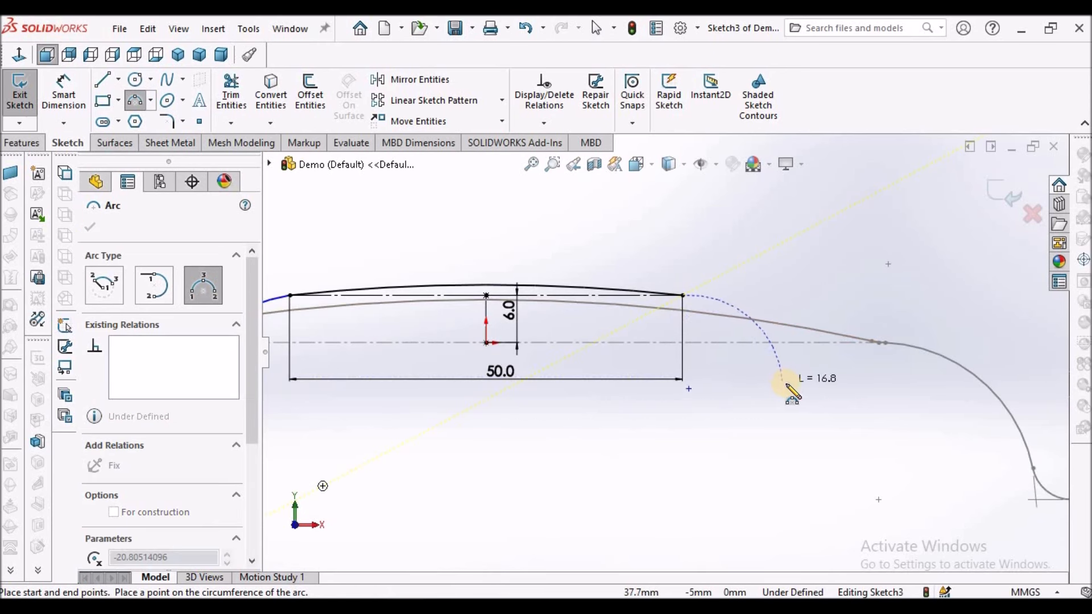
left_click(788, 382)
left_click(752, 341)
right_click(665, 237)
left_click(699, 248)
scroll(718, 336, "up", 5)
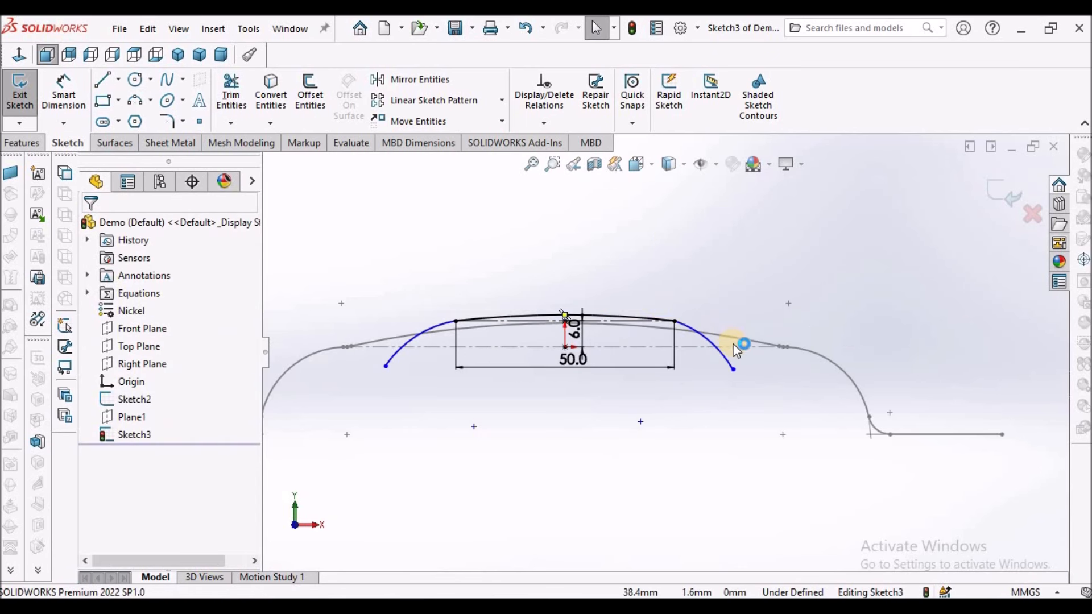
Step: Make the two side arcs equal and align their lower endpoints with a horizontal relation
left_click(459, 341)
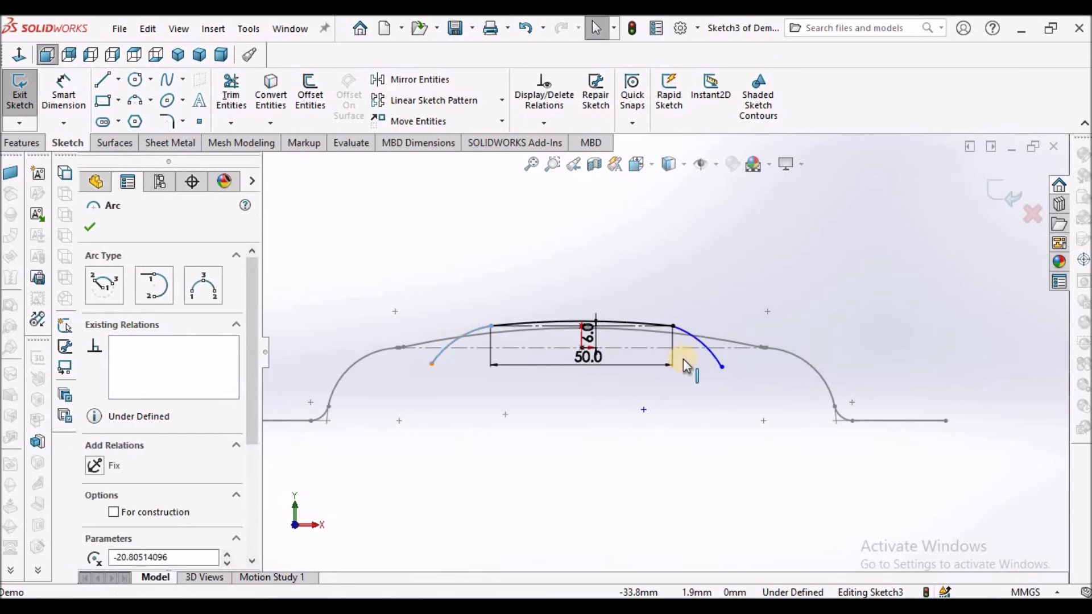
left_click(695, 342, "ctrl")
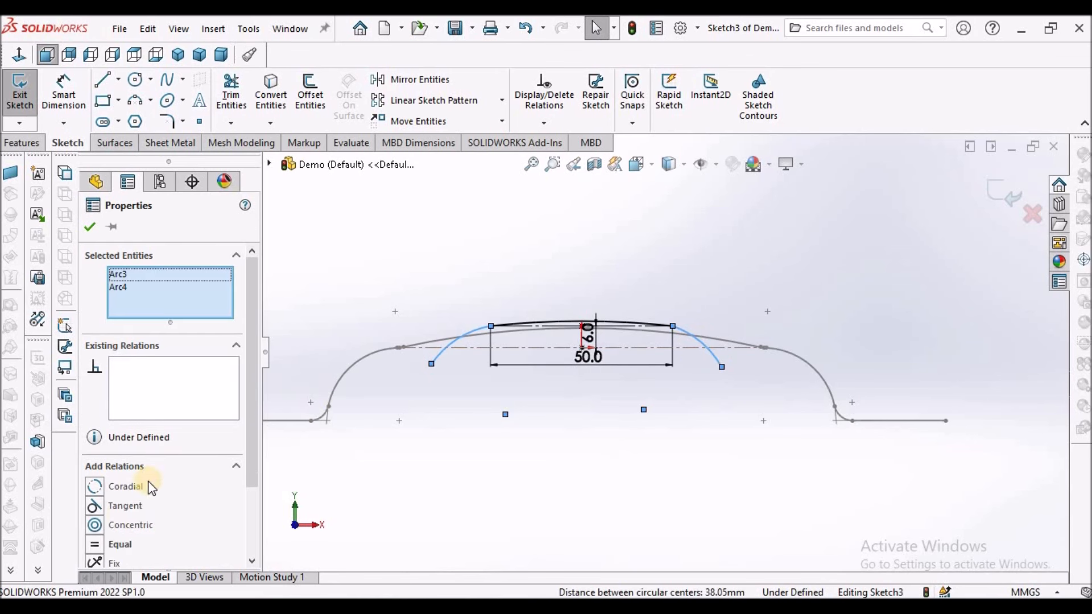
left_click(95, 545)
left_click(90, 226)
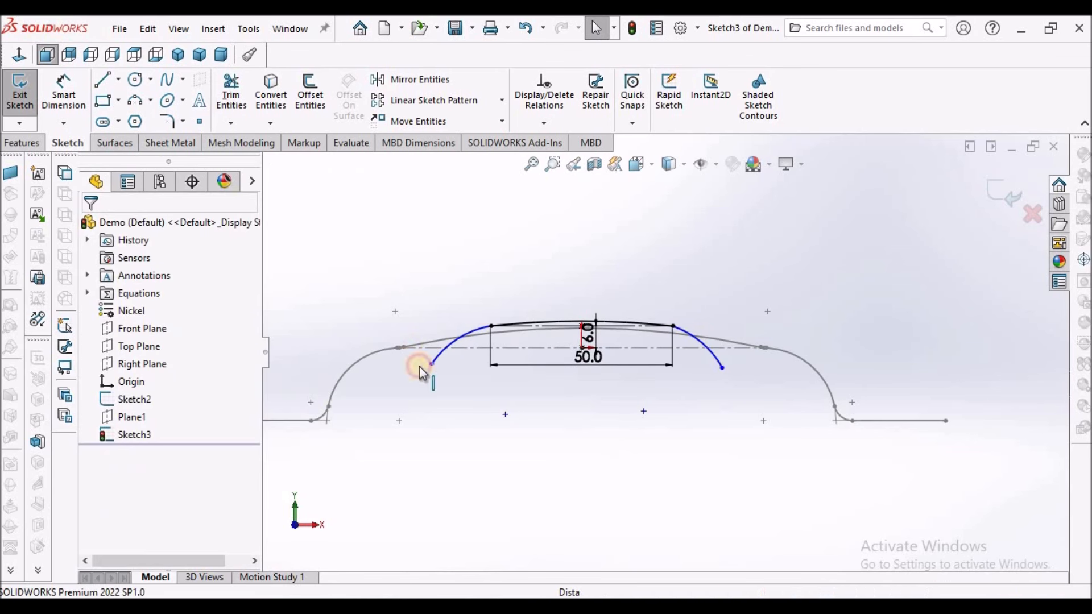
left_click(431, 364)
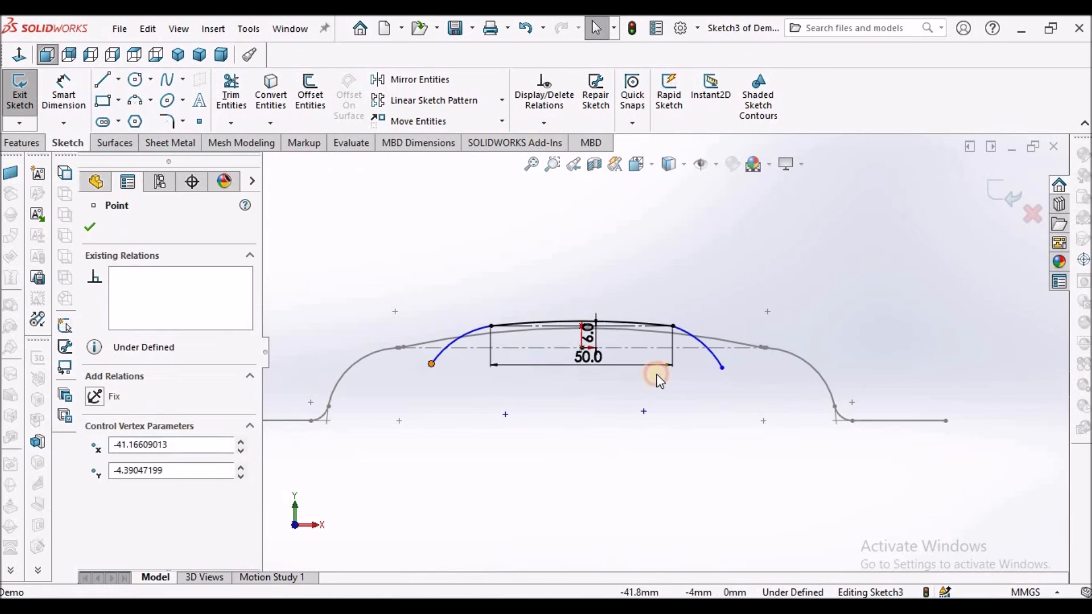
left_click(722, 368, "ctrl")
left_click(93, 486)
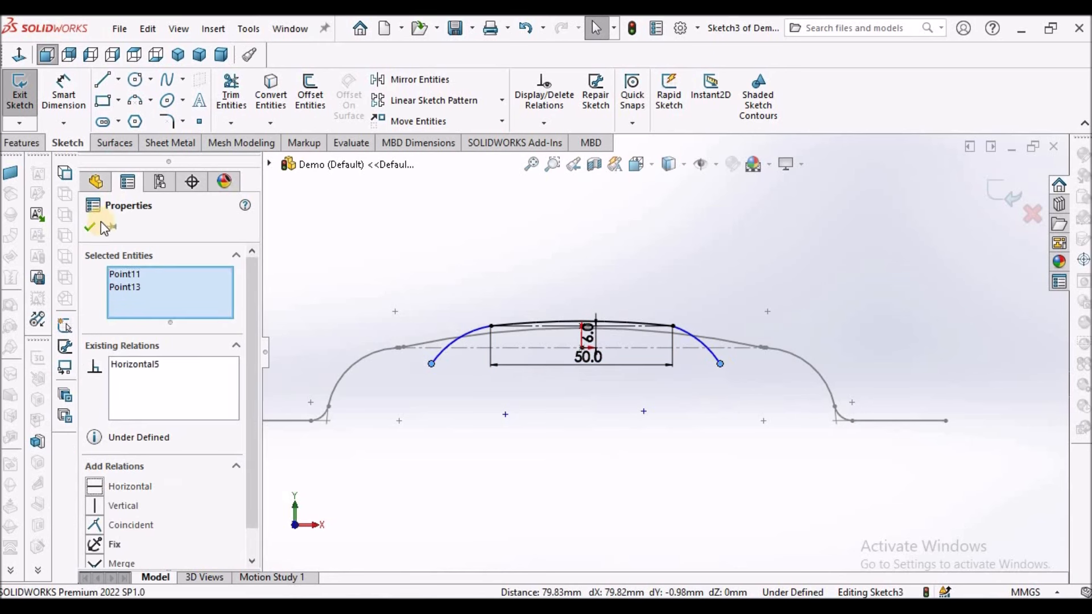
left_click(653, 265)
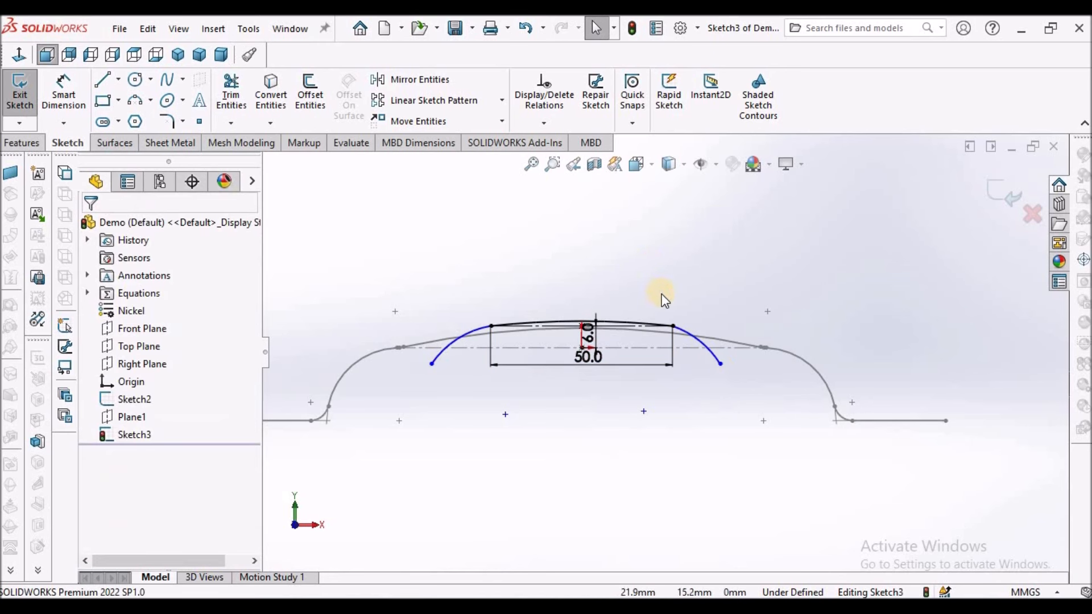
Step: Dimension the right side arc's radius as 10 mm
left_click(64, 91)
left_click(705, 344)
left_click(750, 310)
key("Return")
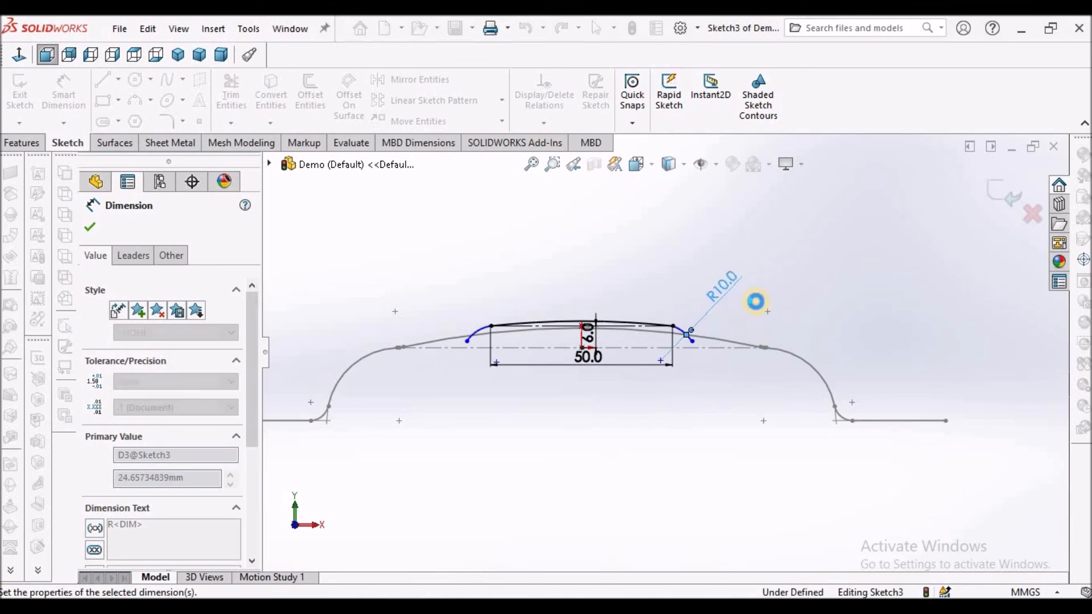
right_click(539, 274)
left_click(557, 312)
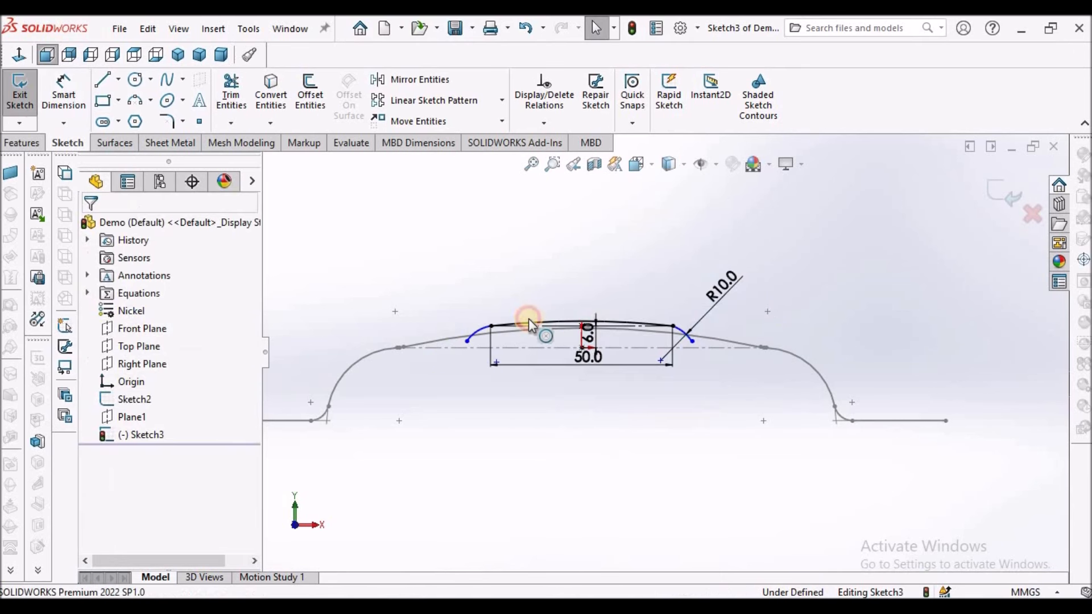
Step: Sketch a horizontal line about 14 mm long outward from the left side arc's lower endpoint
scroll(535, 316, "down", 3)
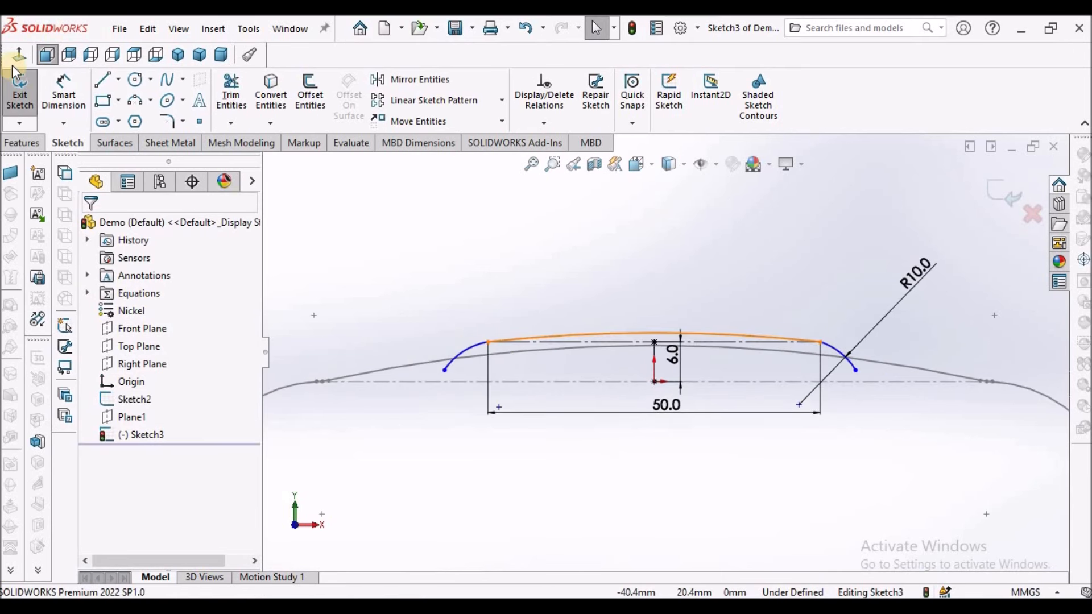
left_click(103, 80)
scroll(390, 349, "down", 2)
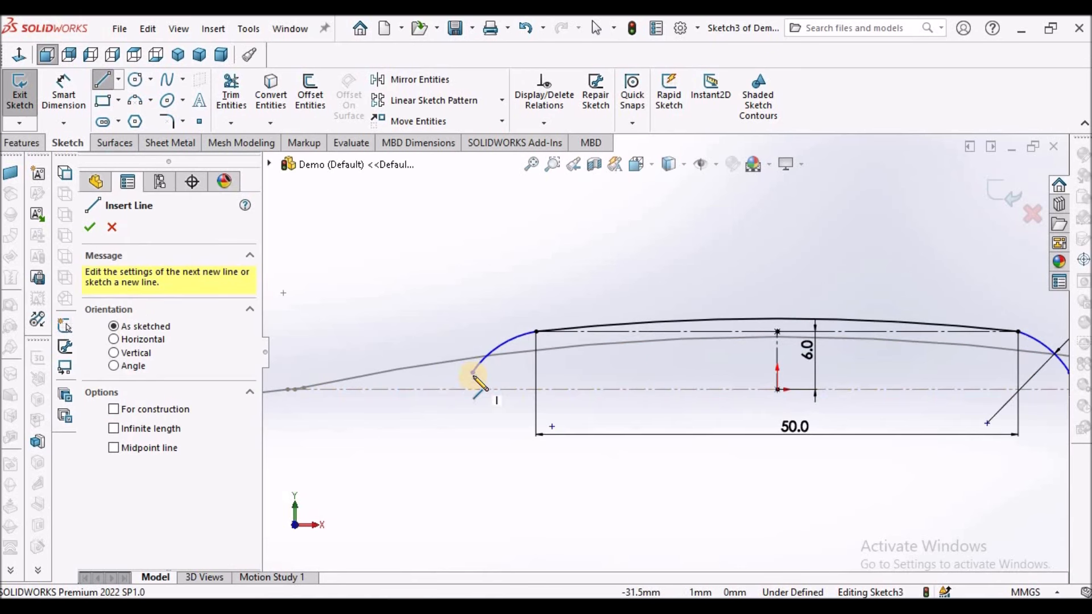
left_click(398, 373)
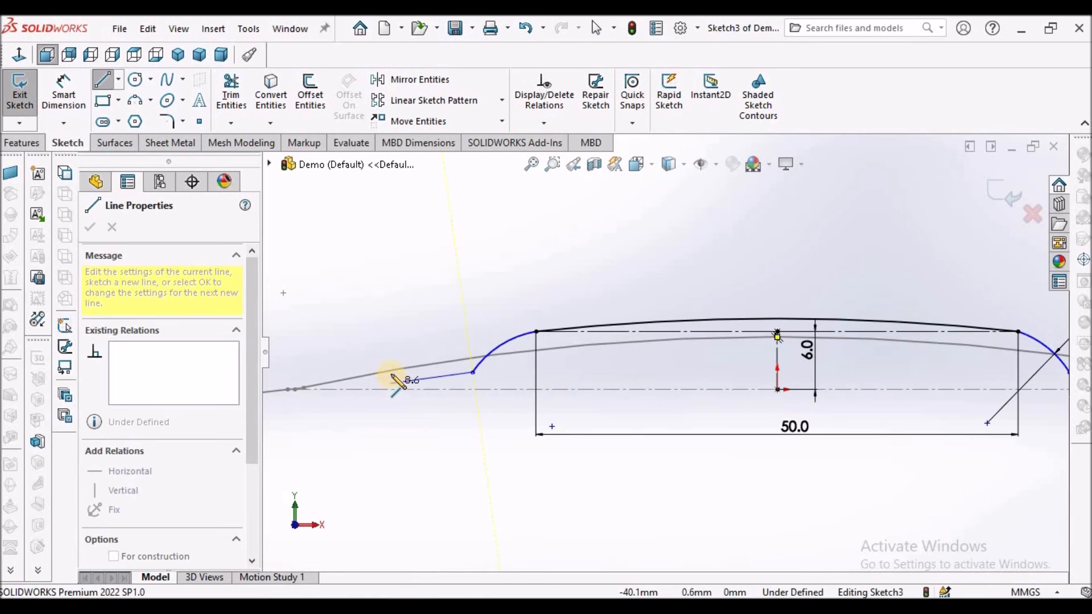
scroll(380, 387, "down", 3)
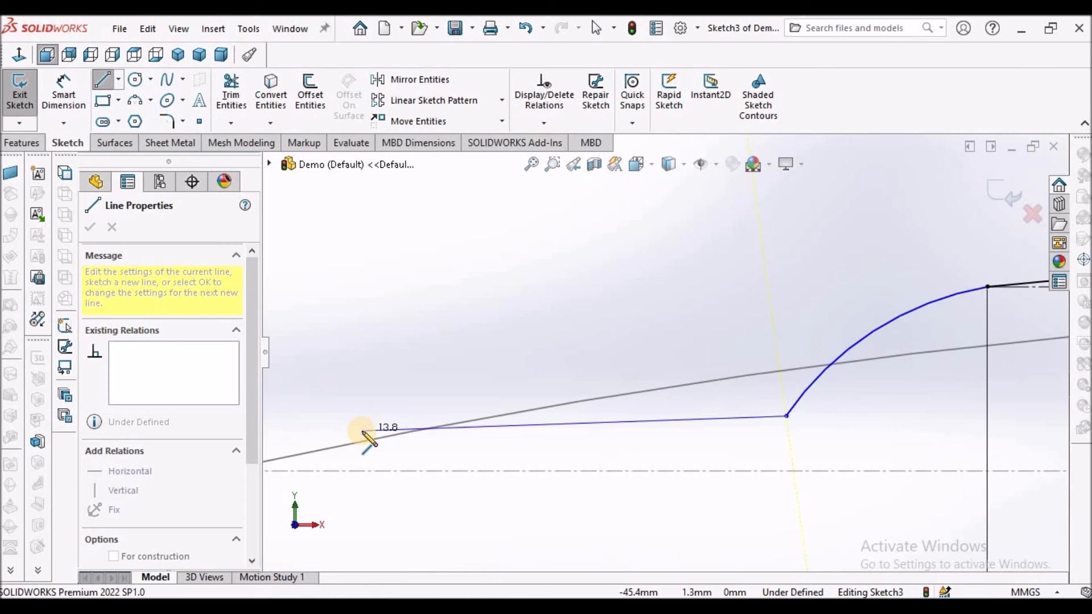
left_click(359, 415)
scroll(480, 311, "up", 2)
right_click(486, 317)
left_click(509, 340)
Step: Sketch a horizontal line outward from the right side arc's lower endpoint
scroll(888, 403, "up", 3)
scroll(921, 341, "down", 1)
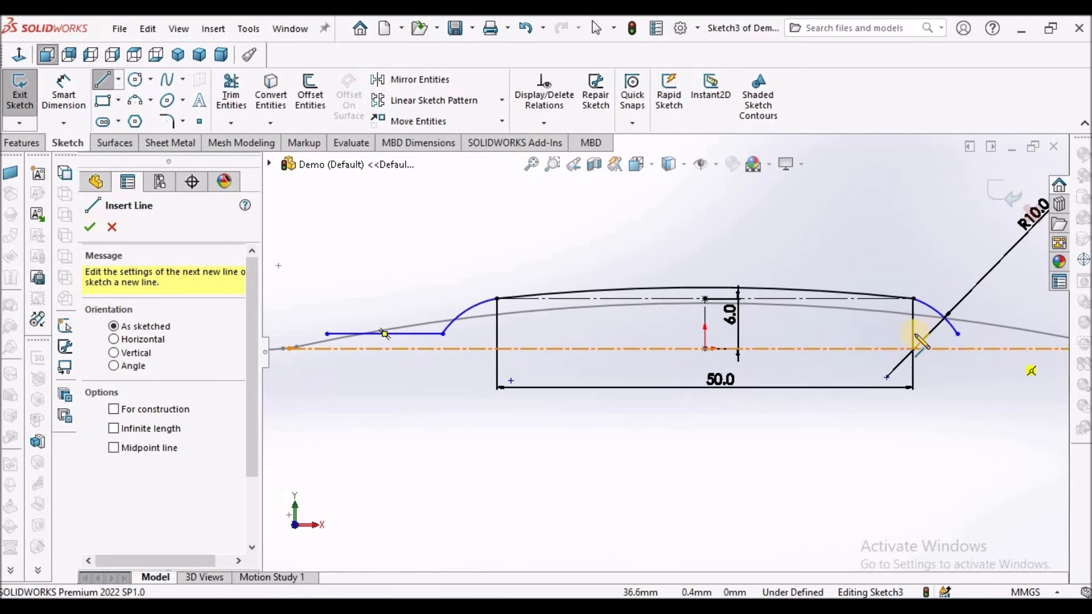
scroll(922, 342, "down", 1)
left_click(931, 333)
scroll(967, 347, "up", 3)
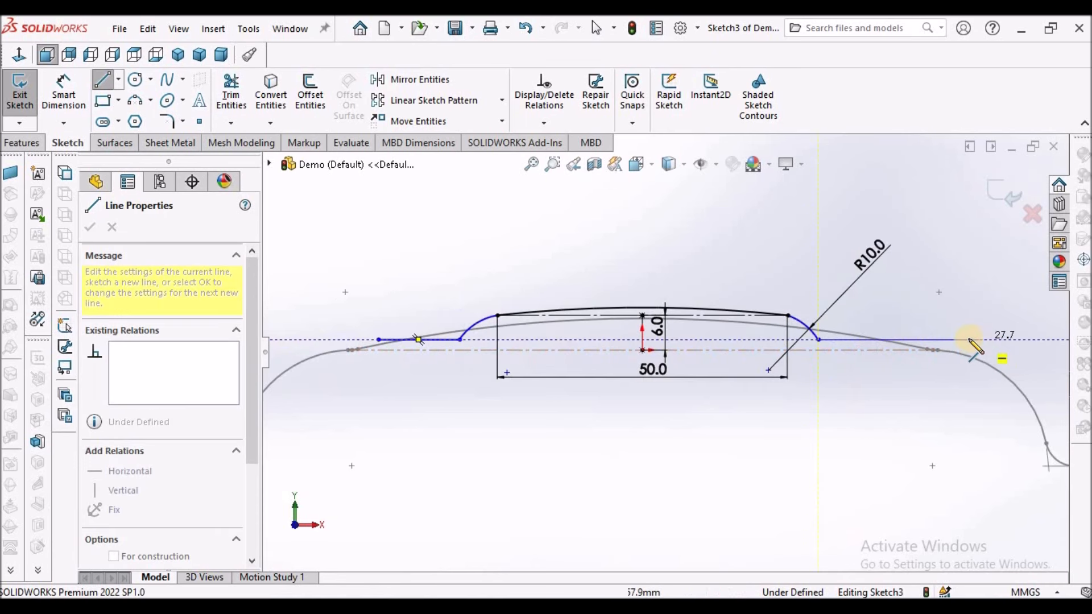
left_click(923, 341)
right_click(835, 300)
left_click(872, 310)
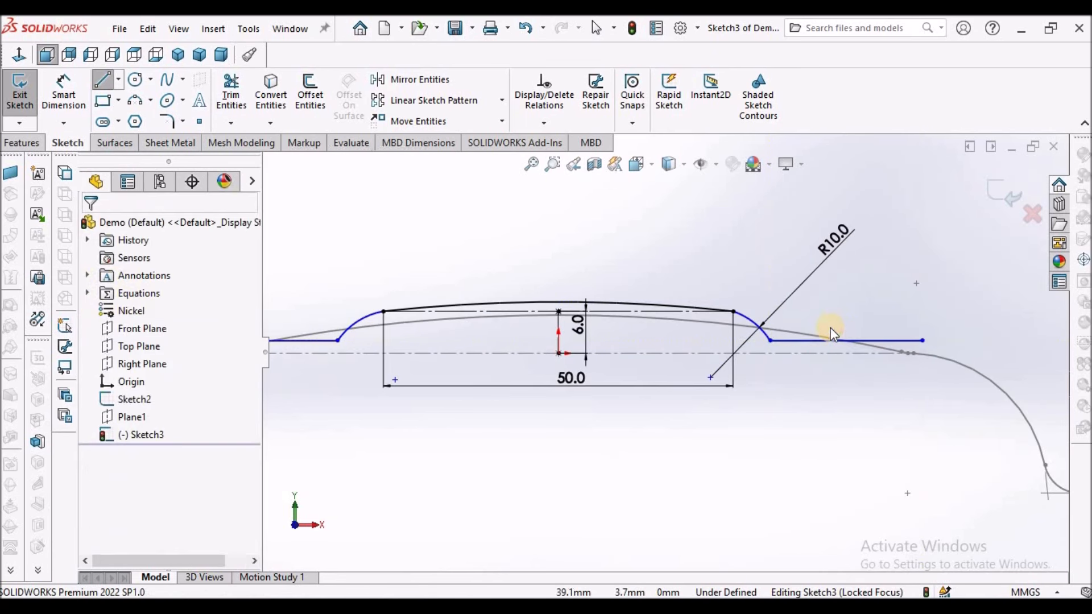
Step: Add an equal relation between the left and right outer horizontal flange lines
left_click(827, 342)
left_click(829, 307)
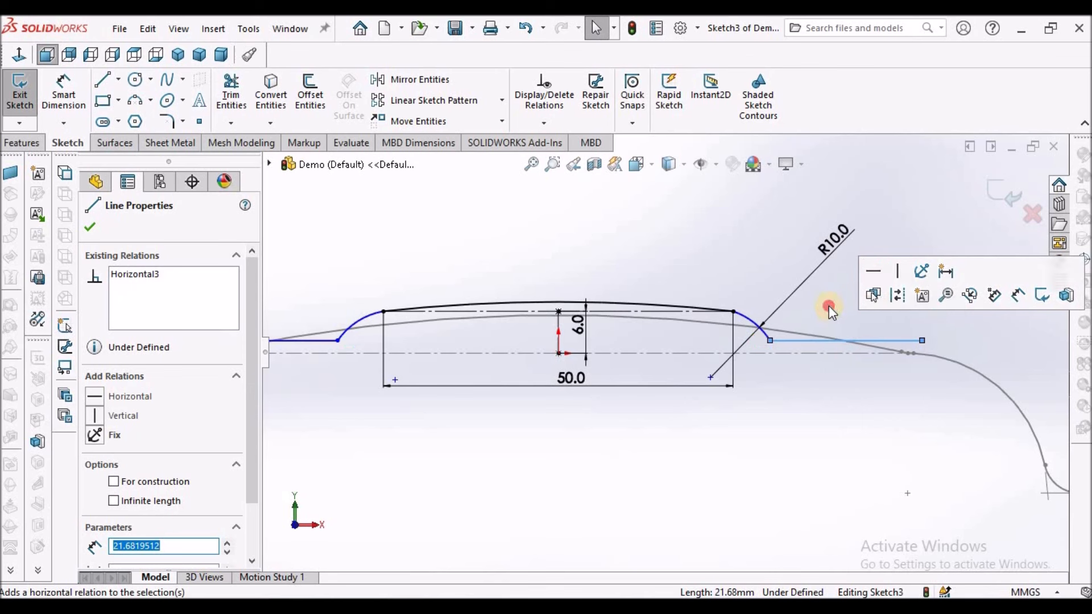
scroll(370, 350, "up", 1)
scroll(367, 346, "down", 1)
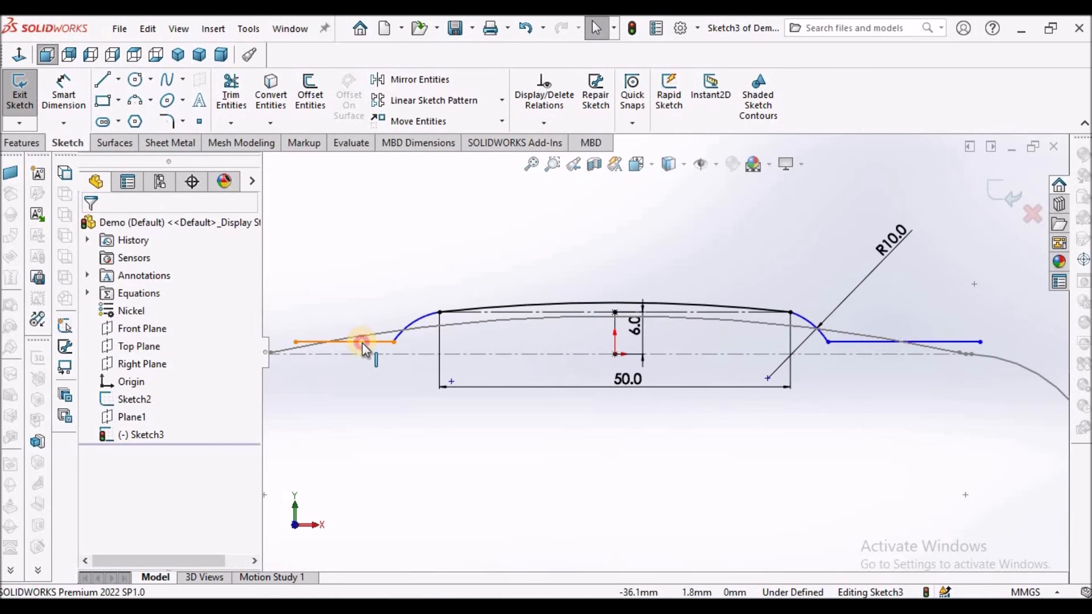
left_click(363, 344)
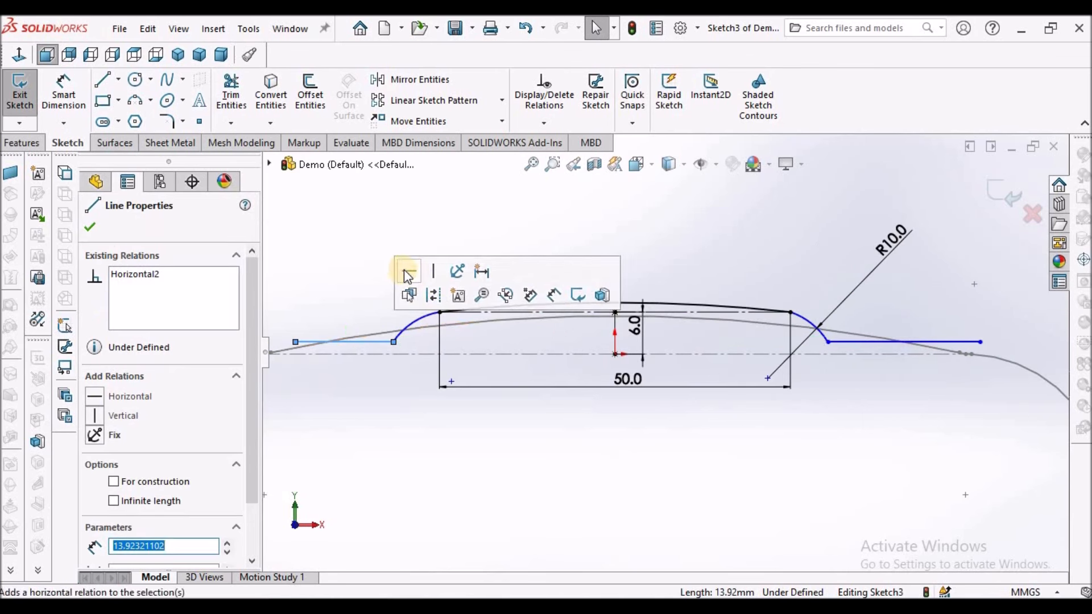
left_click(339, 246)
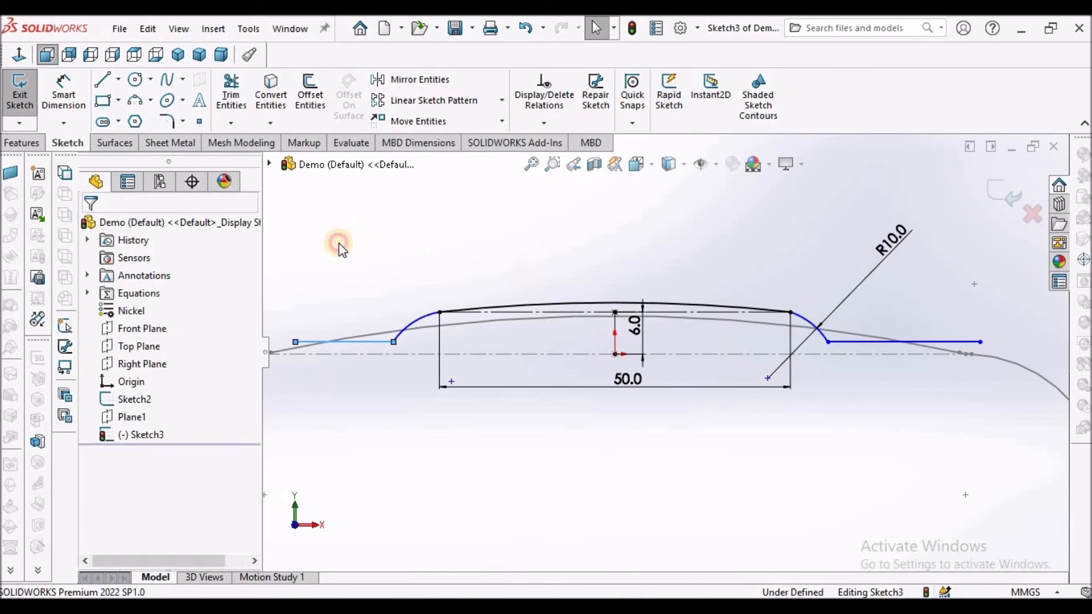
left_click(373, 342)
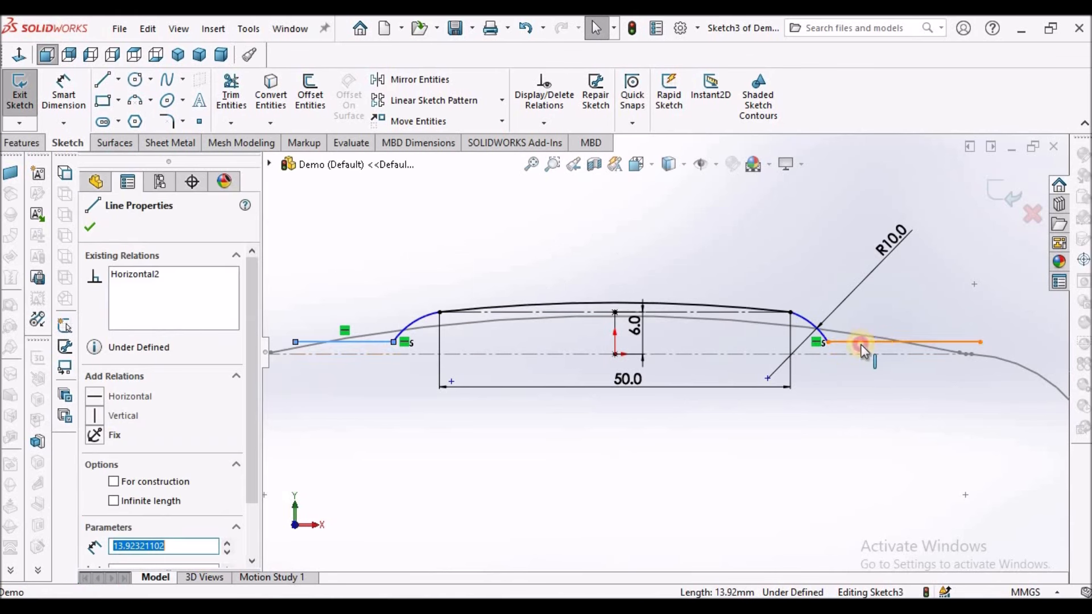
left_click(884, 343, "ctrl")
scroll(244, 468, "down", 3)
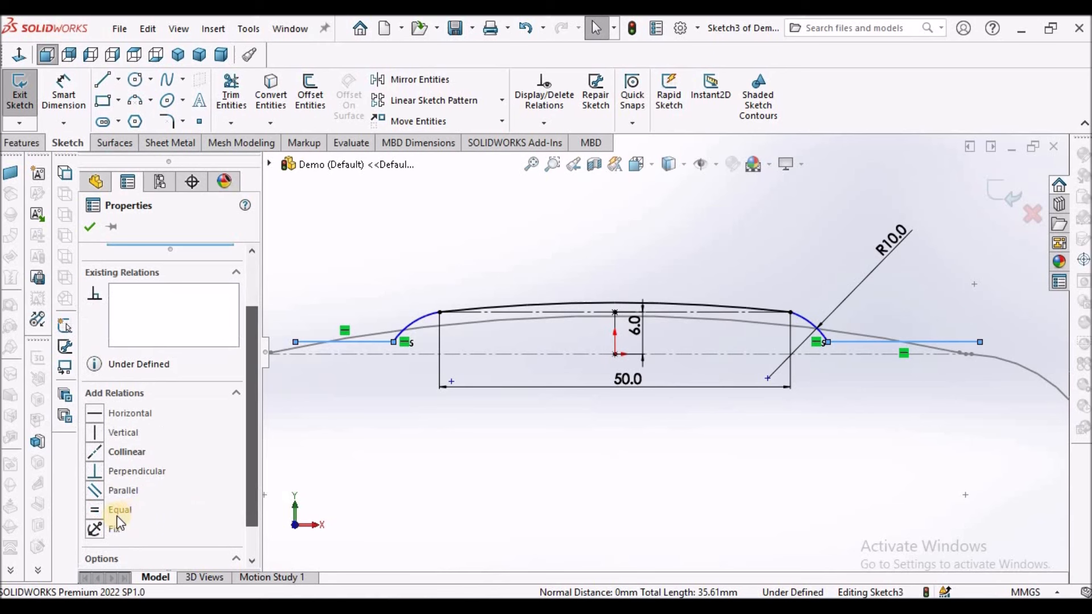
left_click(92, 509)
left_click(431, 232)
Step: Dimension the overall width between the outer endpoints of the two flange lines as 100 mm
left_click(63, 94)
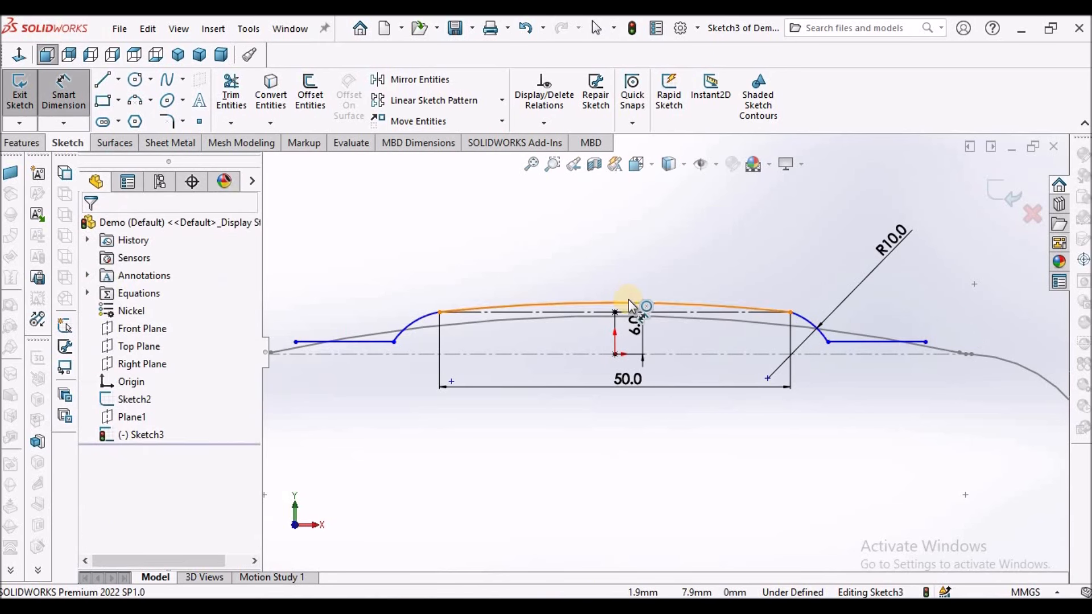
scroll(630, 299, "up", 3)
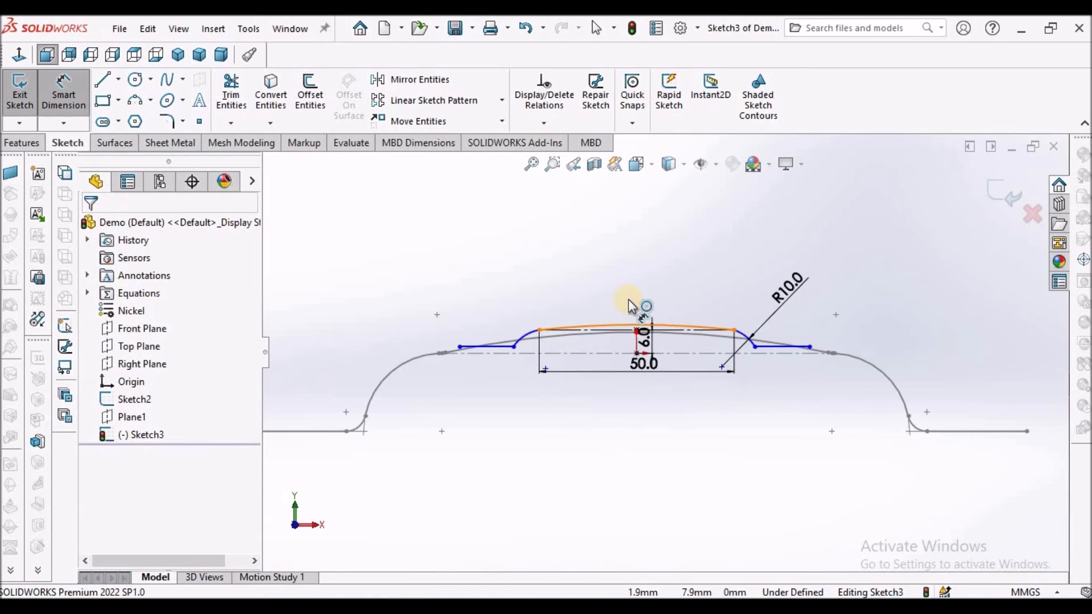
left_click(629, 338)
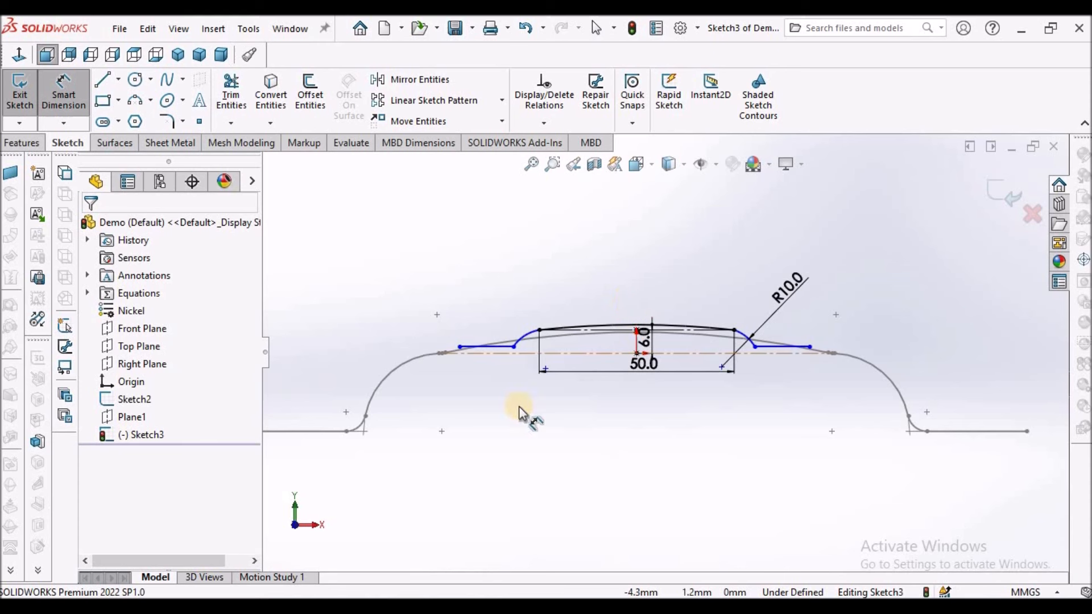
left_click(460, 348)
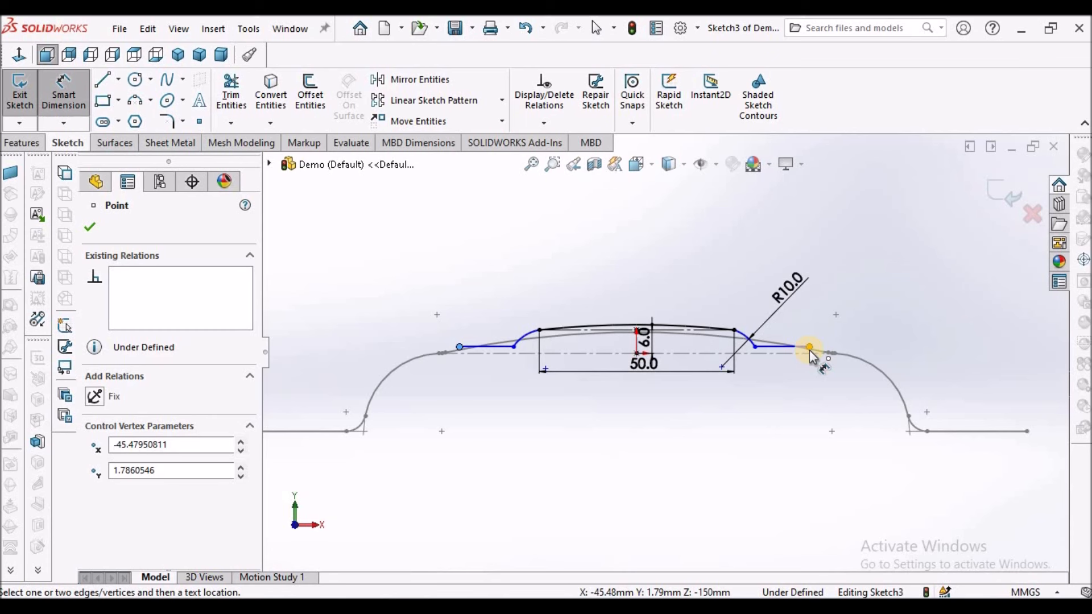
left_click(810, 347)
left_click(678, 452)
type("10")
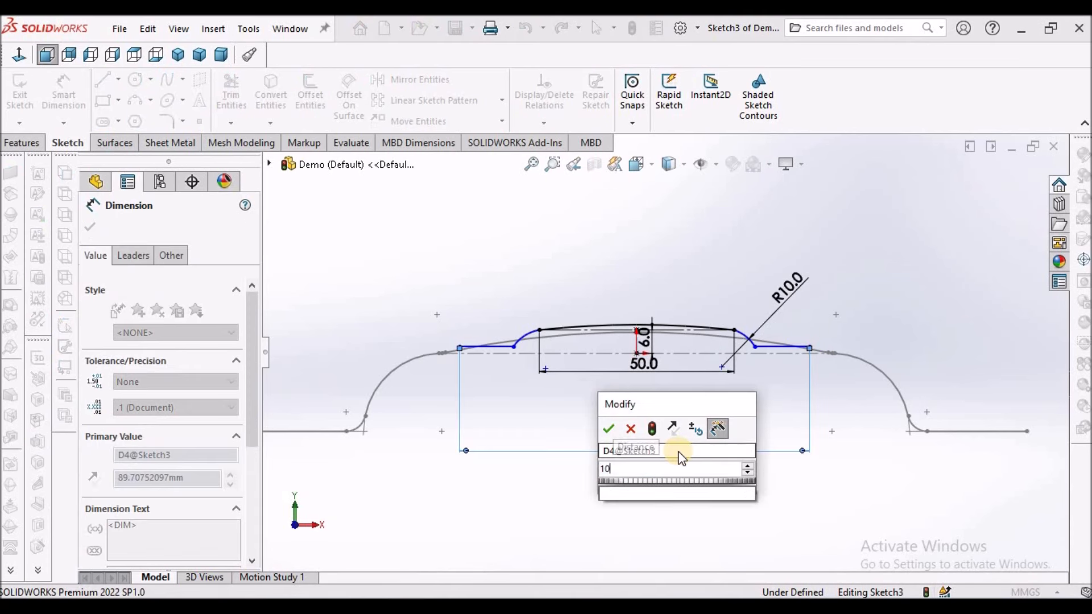
type("0")
key("Return")
right_click(493, 251)
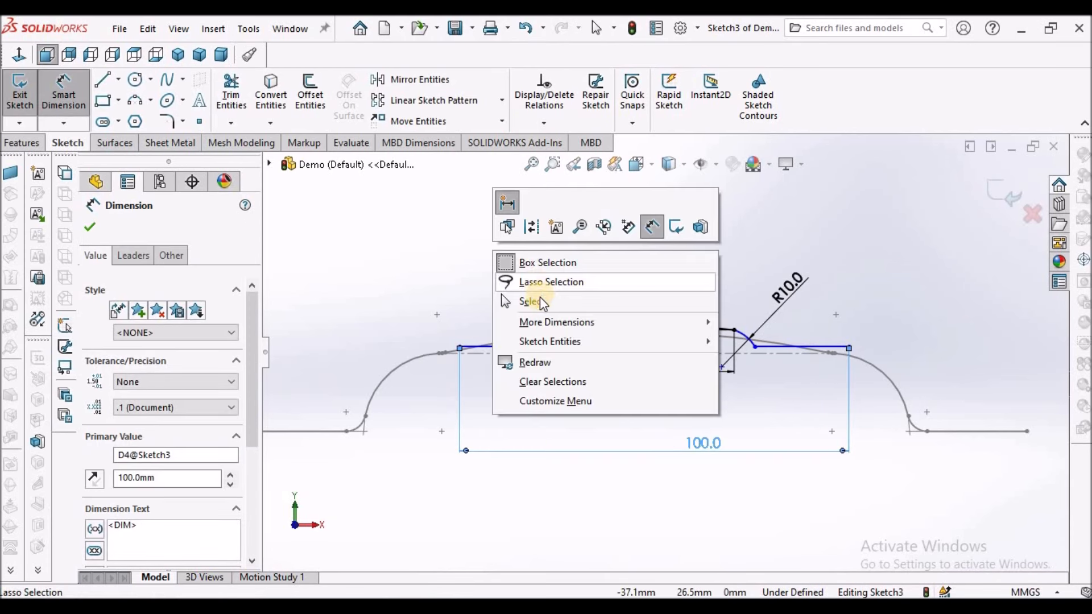
left_click(540, 301)
Step: Move the left side arc's lower endpoint outward along the flange line so the arc curves away from the centre
scroll(563, 327, "down", 5)
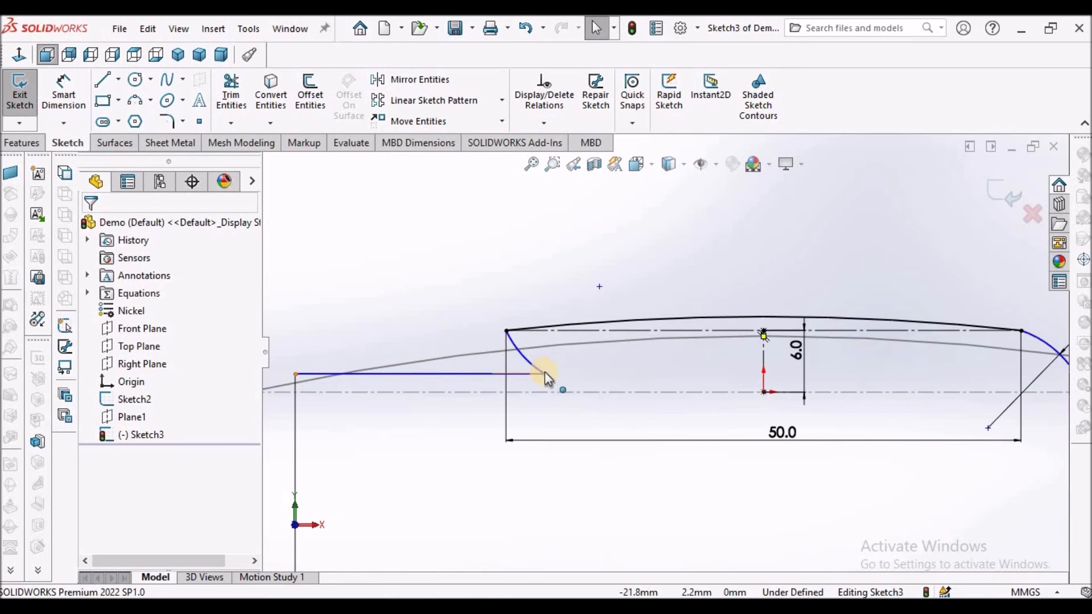
left_click_drag(545, 376, 476, 367)
left_click(489, 441)
scroll(819, 416, "up", 4)
scroll(879, 410, "down", 1)
scroll(943, 344, "down", 1)
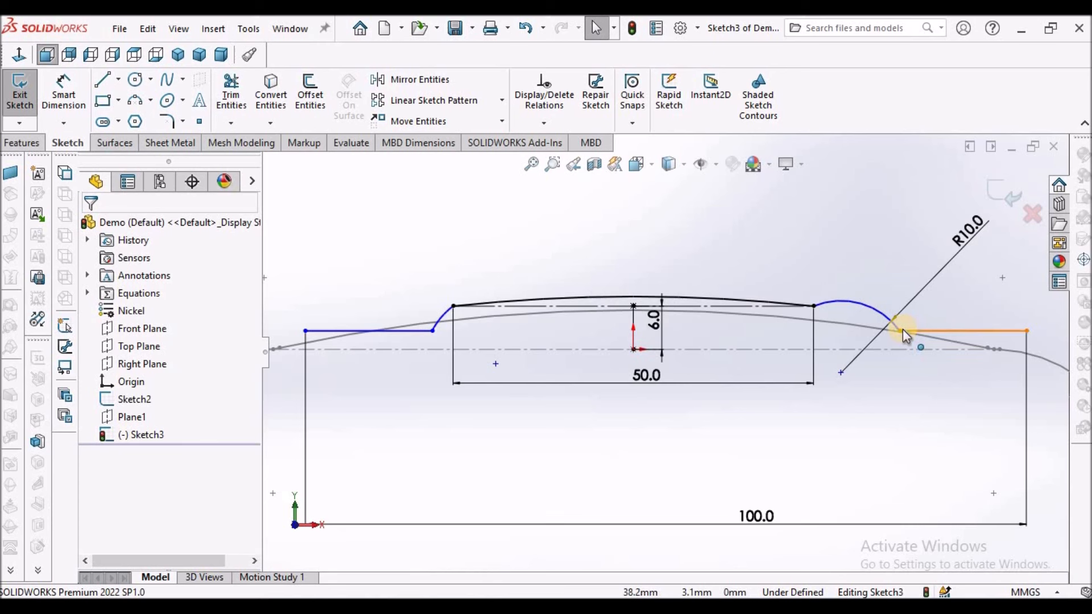
Step: Reapply the equal relation between the left and right side arcs
left_click(447, 317)
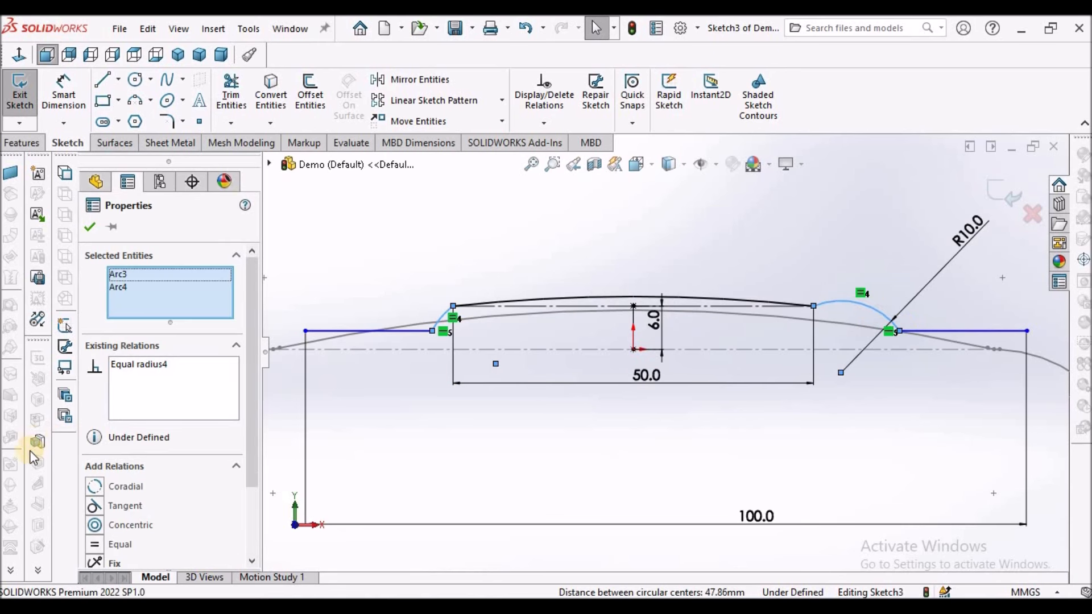
left_click(108, 545)
left_click(643, 457)
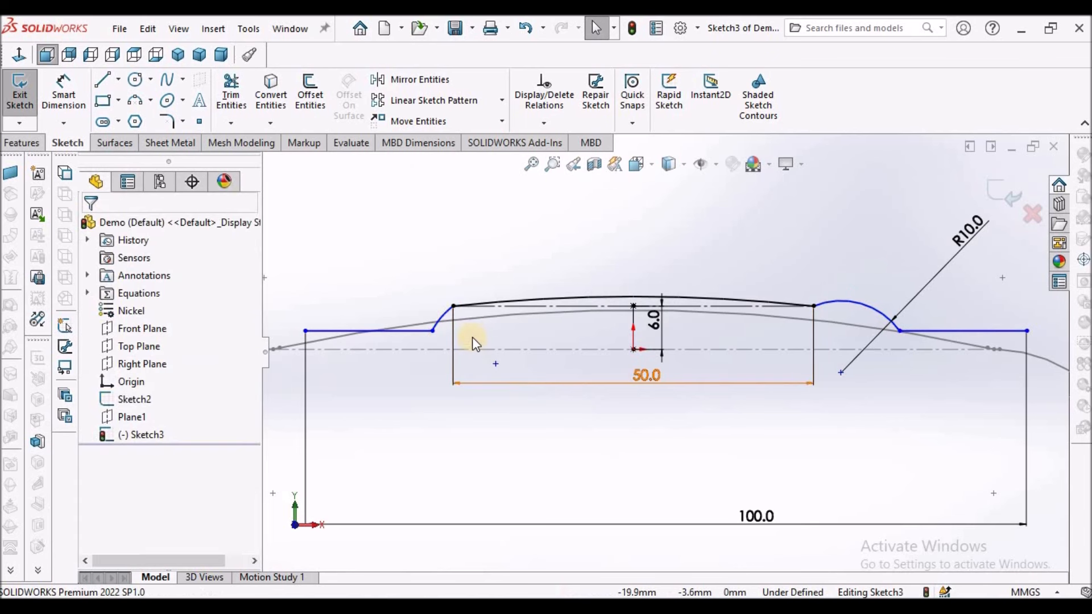
Step: Make the left side arc tangent to the 50 mm horizontal construction line
scroll(455, 316, "down", 2)
scroll(455, 316, "down", 2)
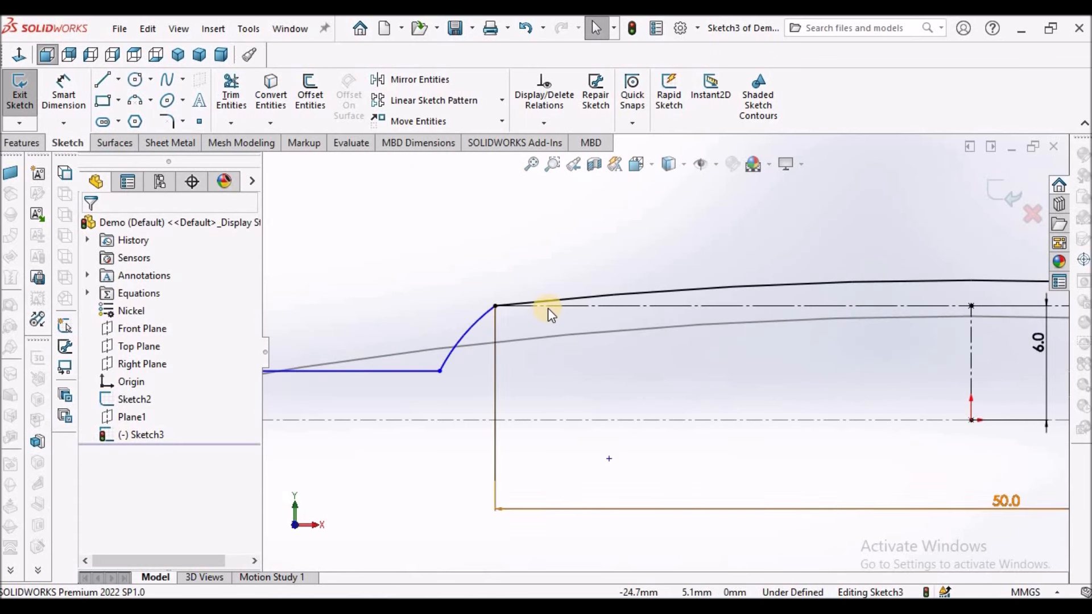
left_click(497, 308)
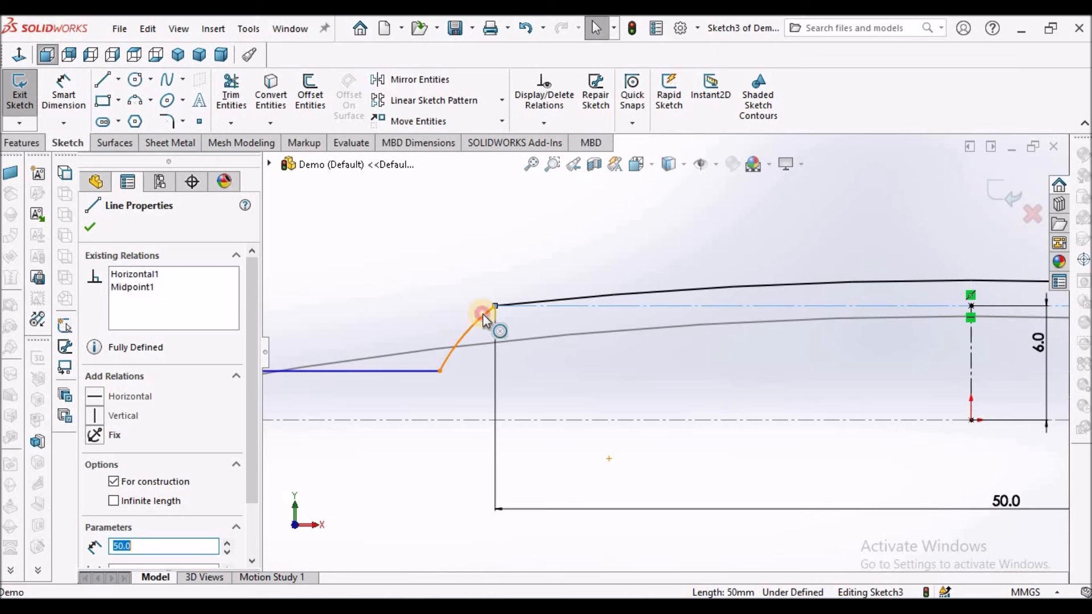
left_click(483, 314, "ctrl")
left_click(528, 245)
left_click(453, 260)
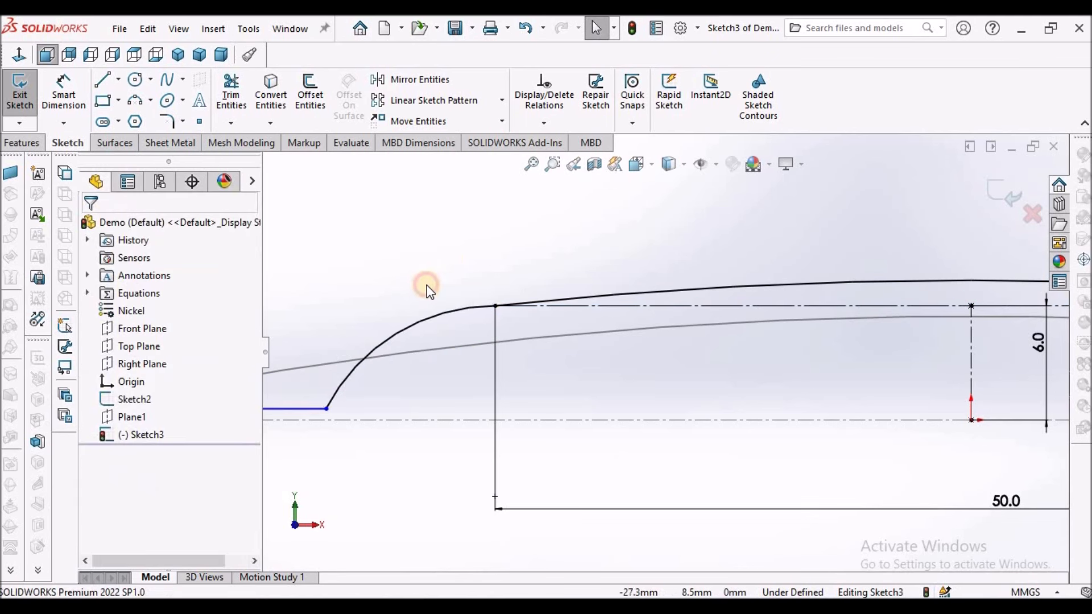
Step: Make the right side arc tangent to the 50 mm horizontal construction line
scroll(857, 401, "up", 3)
scroll(853, 347, "down", 3)
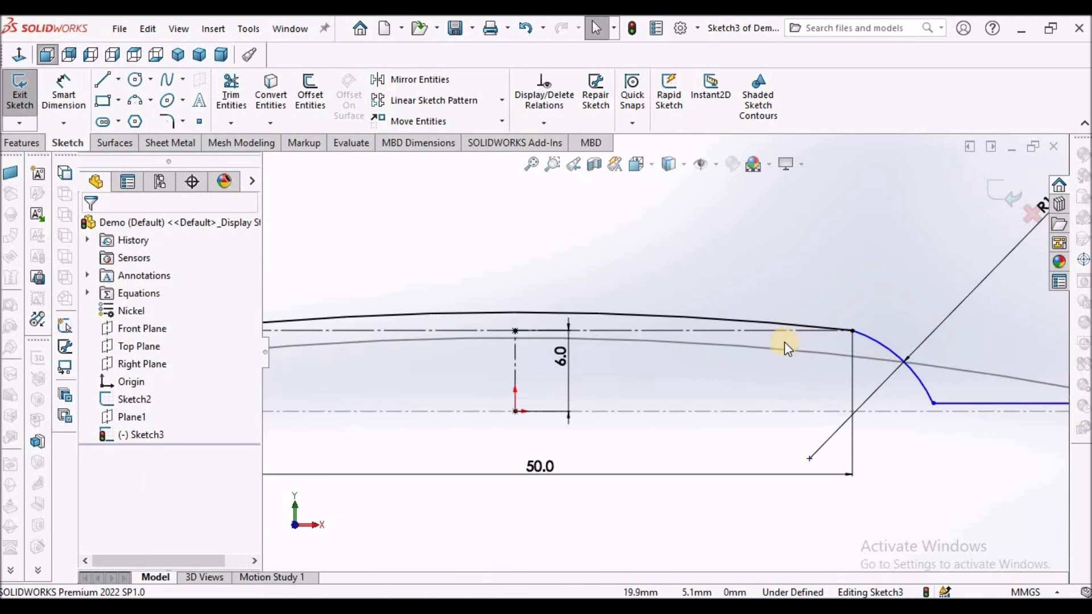
left_click(798, 334)
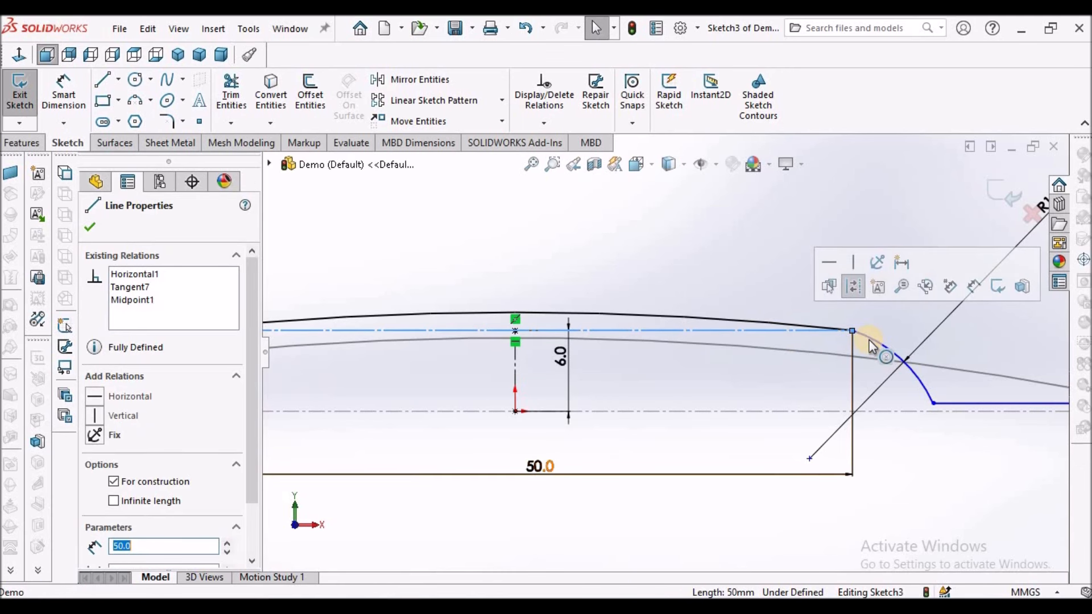
left_click(876, 339, "ctrl")
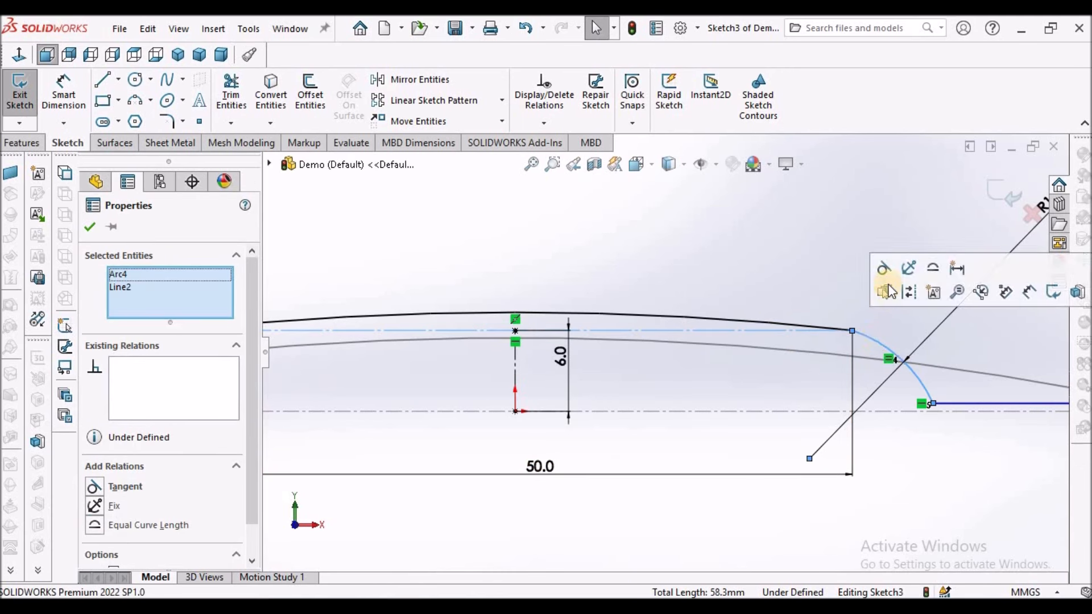
left_click(884, 268)
left_click(794, 271)
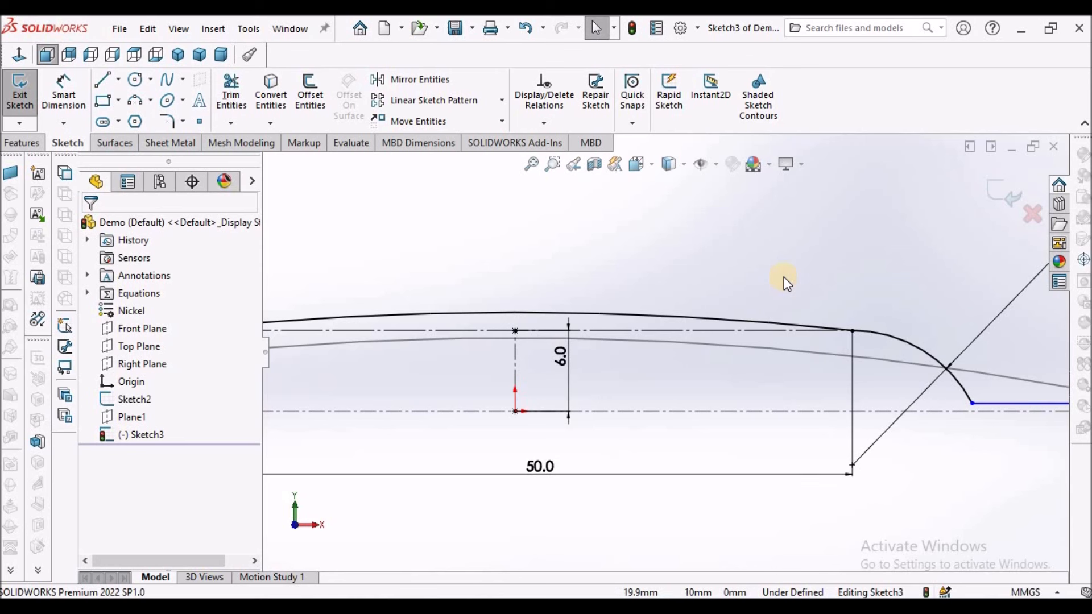
Step: Dimension the right flange line's length as 15 mm to fully define the second profile
scroll(730, 442, "up", 7)
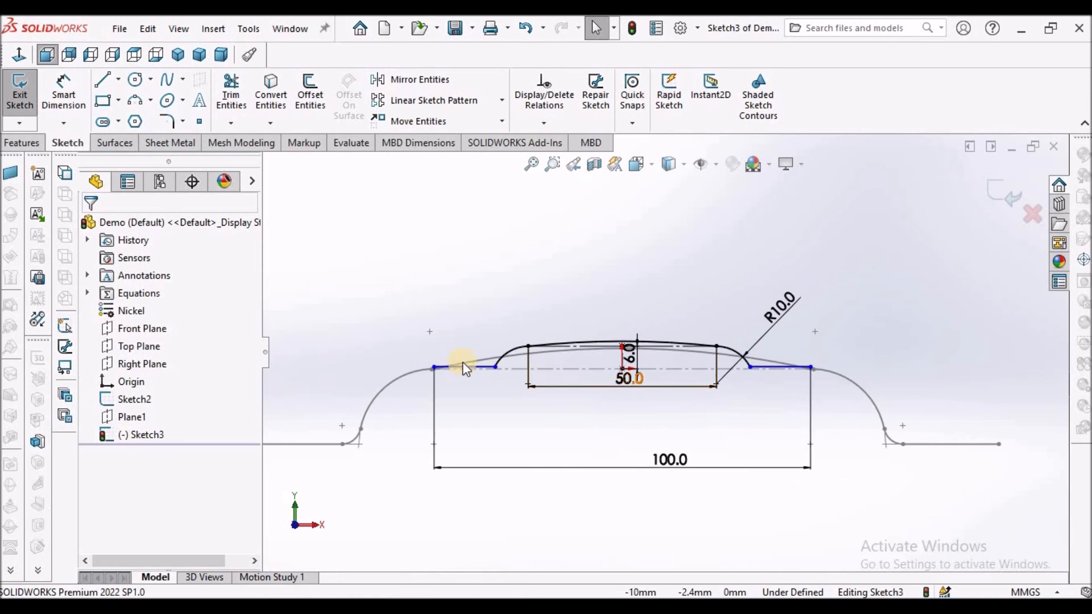
scroll(464, 364, "down", 5)
scroll(481, 433, "up", 3)
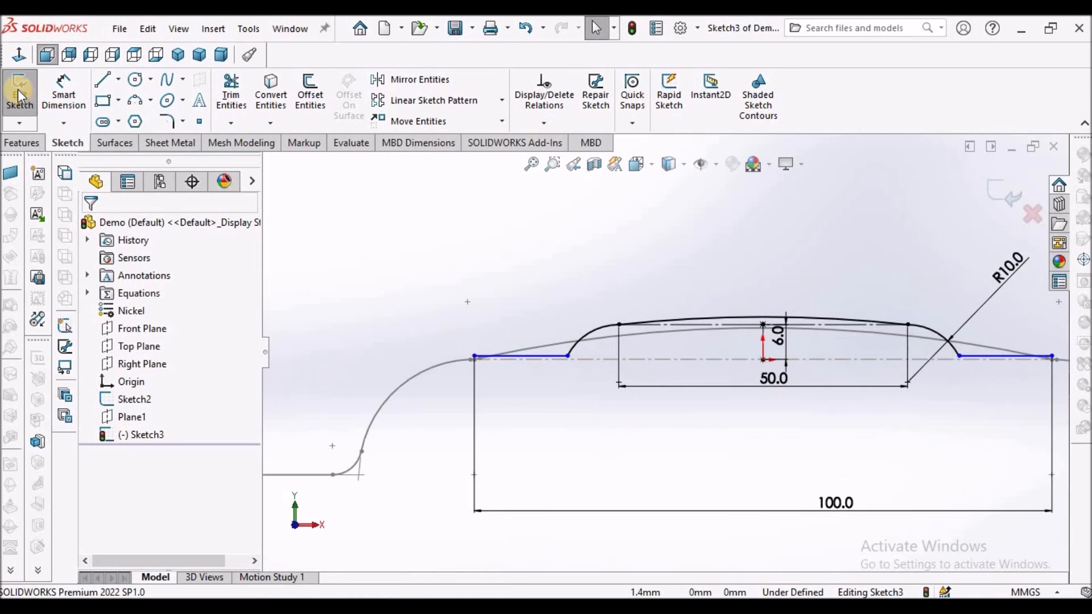
left_click(1009, 356)
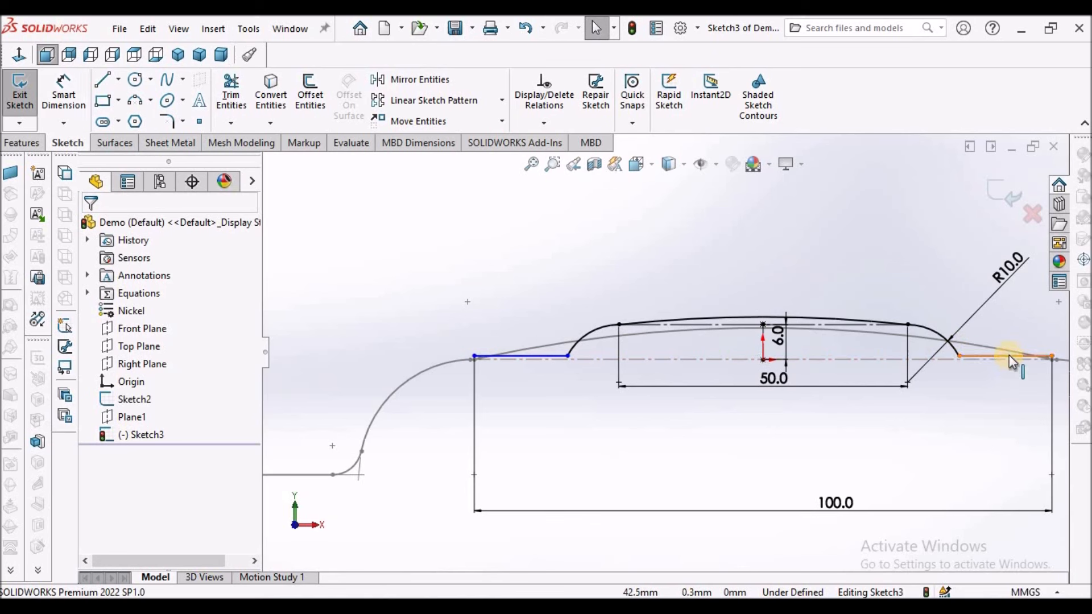
left_click(996, 389)
scroll(825, 297, "down", 2)
left_click(64, 91)
left_click(964, 344)
left_click(969, 401)
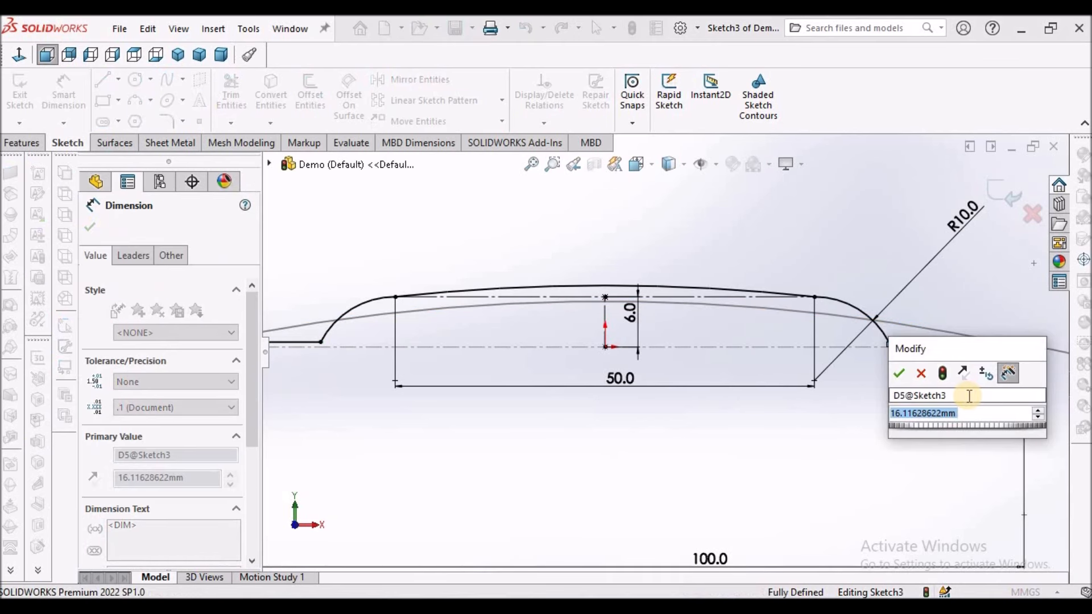
type("15")
key("Return")
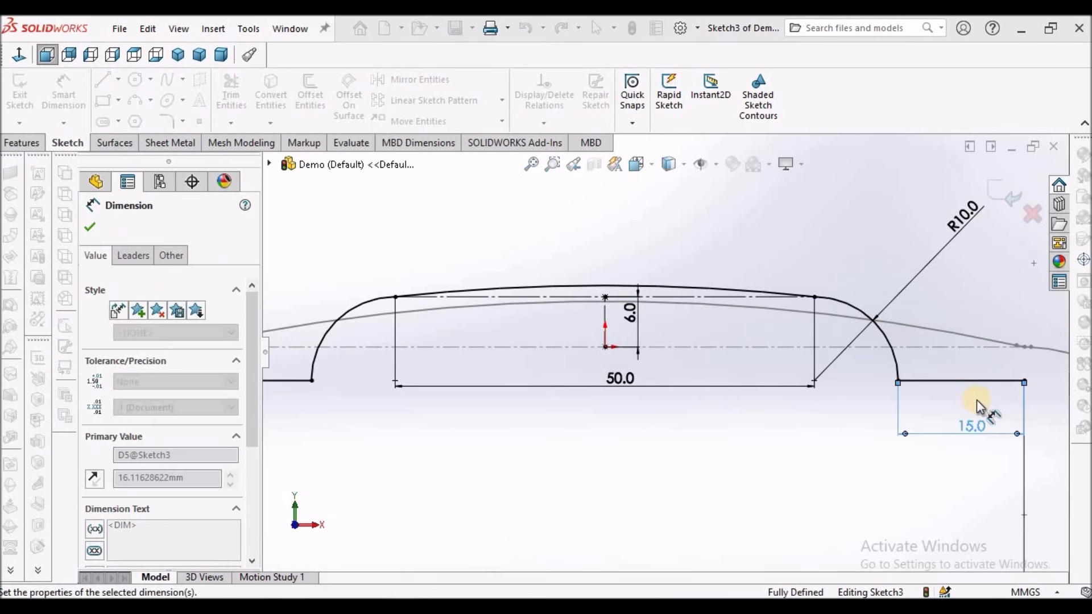
right_click(660, 303)
left_click(663, 304)
Step: Exit the second profile sketch, keeping its changes
scroll(633, 277, "up", 4)
mouse_move(633, 277)
middle_mouse_down()
mouse_move(607, 305)
mouse_move(607, 323)
mouse_move(828, 327)
mouse_move(799, 288)
mouse_move(864, 250)
middle_mouse_up()
left_click(1002, 178)
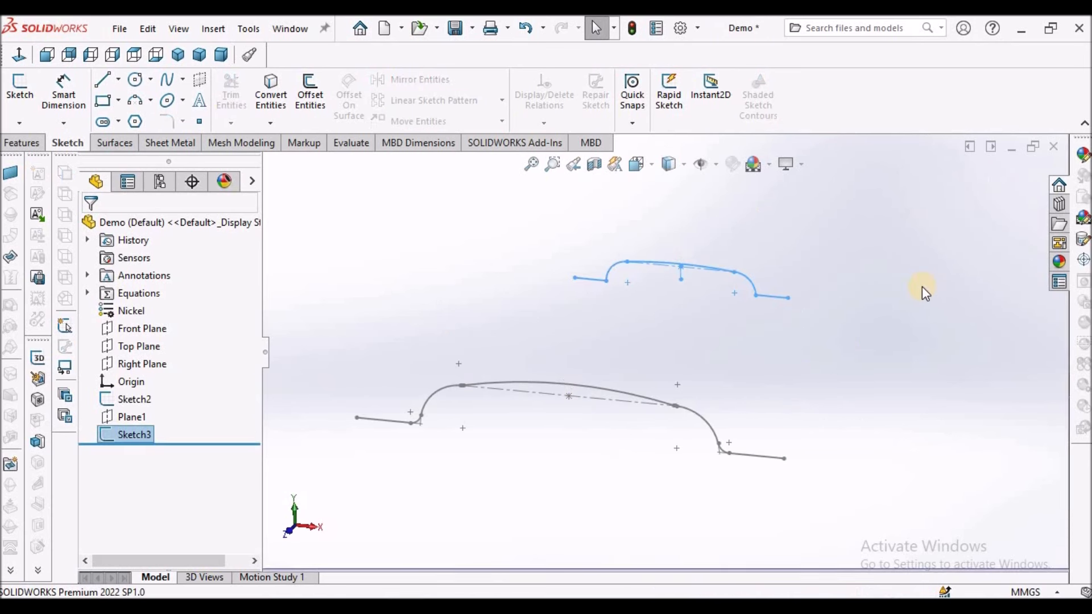
scroll(691, 284, "up", 3)
mouse_move(627, 343)
middle_mouse_down()
mouse_move(695, 307)
mouse_move(654, 327)
mouse_move(654, 361)
mouse_move(396, 147)
middle_mouse_up()
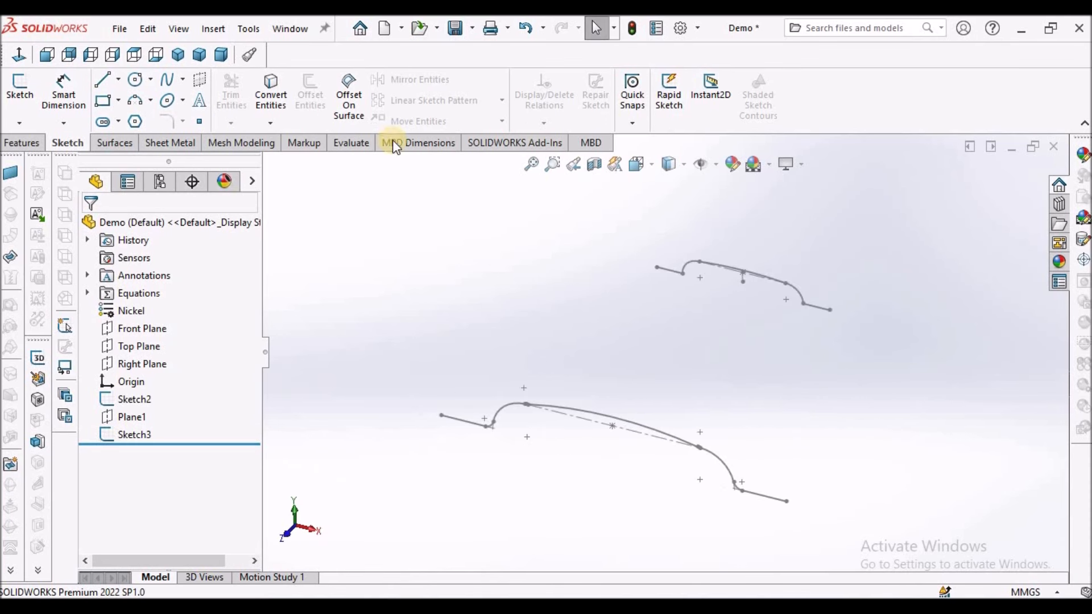
left_click(174, 146)
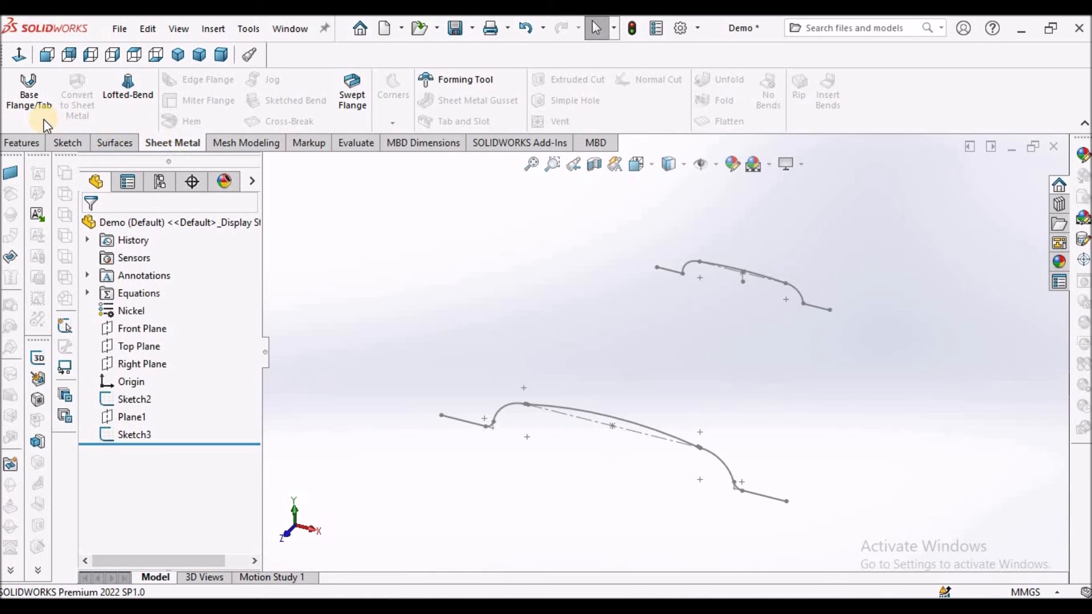
left_click(126, 97)
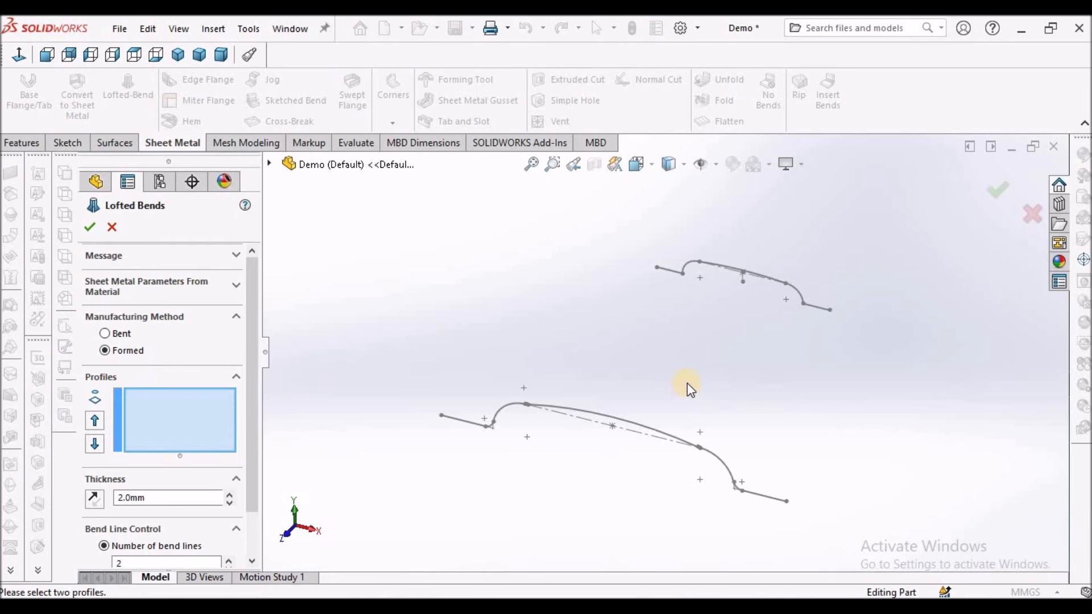
left_click(638, 426)
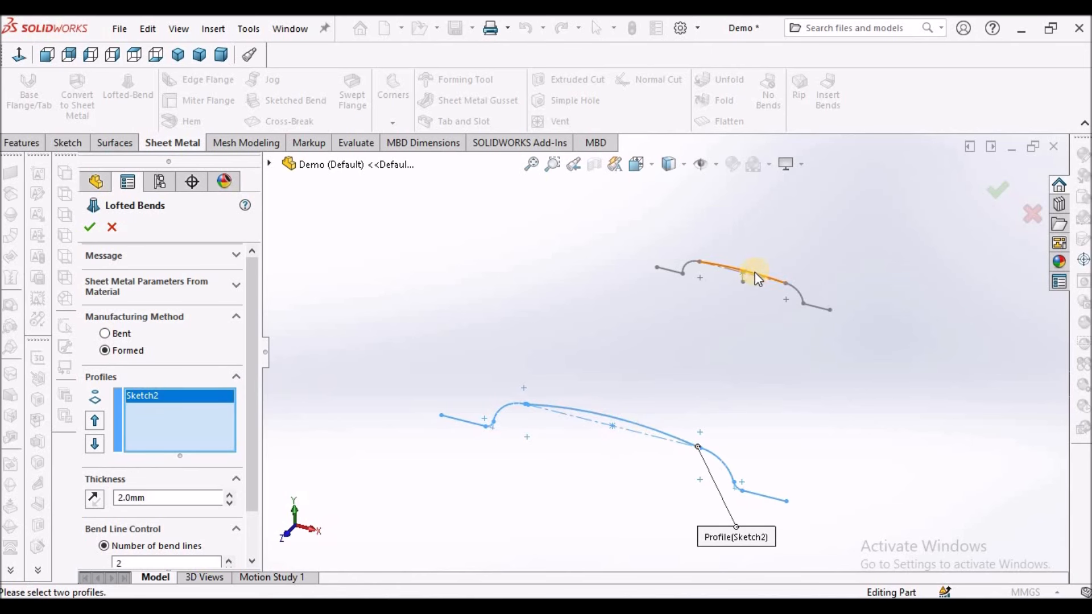
scroll(754, 282, "down", 2)
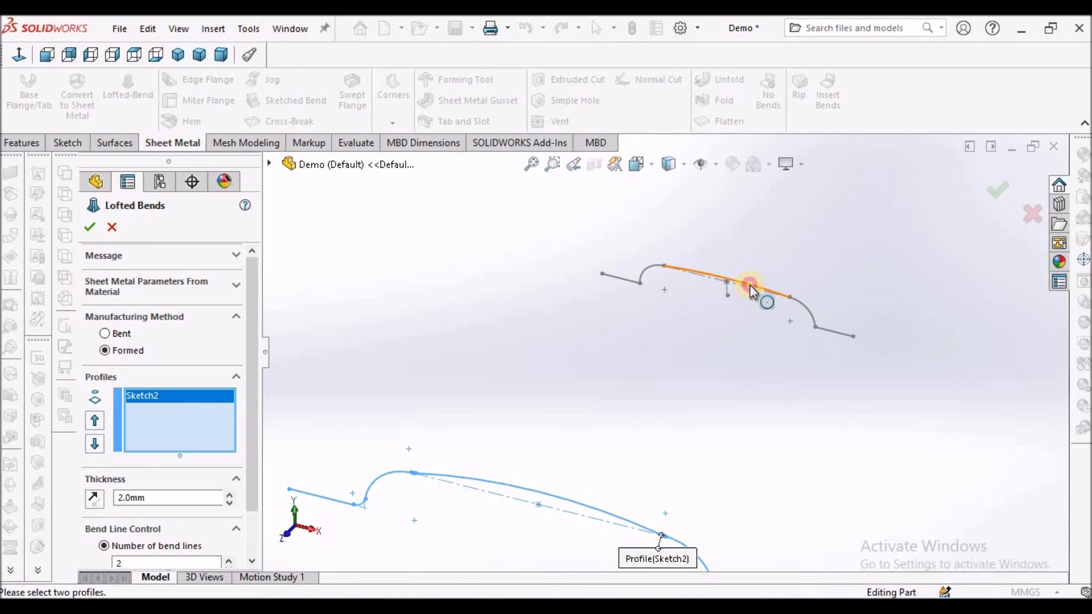
left_click(750, 285)
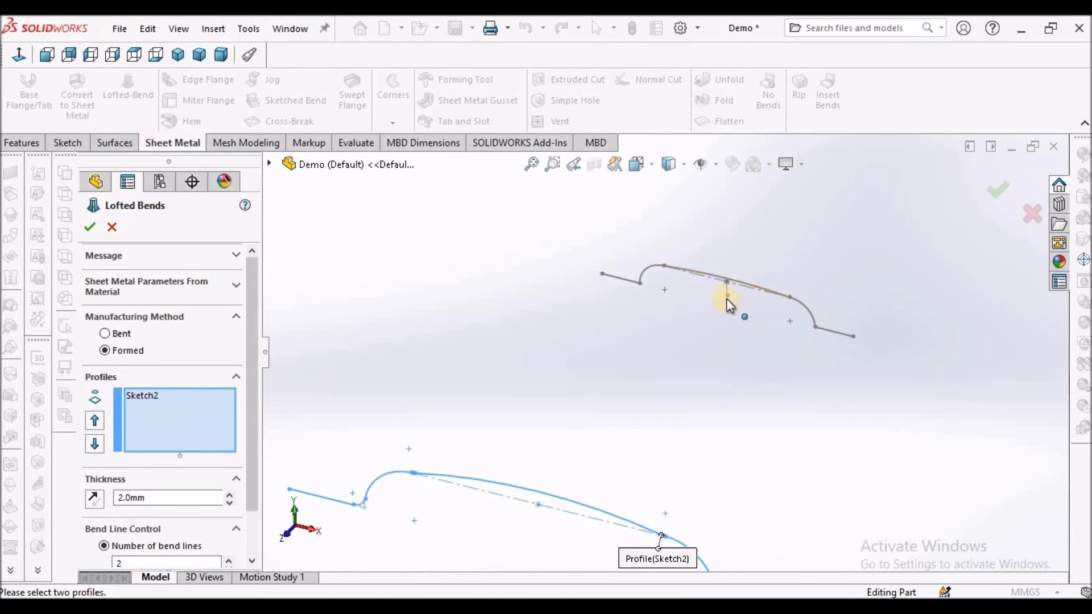
scroll(728, 302, "down", 3)
left_click(737, 277)
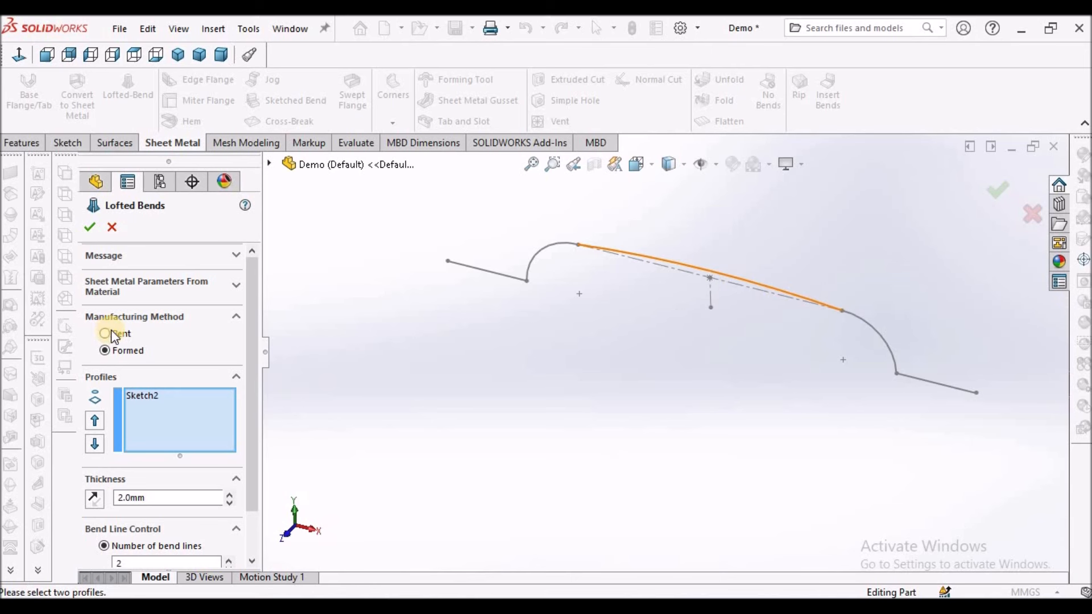
left_click(186, 429)
left_click(729, 274)
mouse_move(744, 306)
middle_mouse_down()
mouse_move(765, 261)
mouse_move(603, 421)
middle_mouse_up()
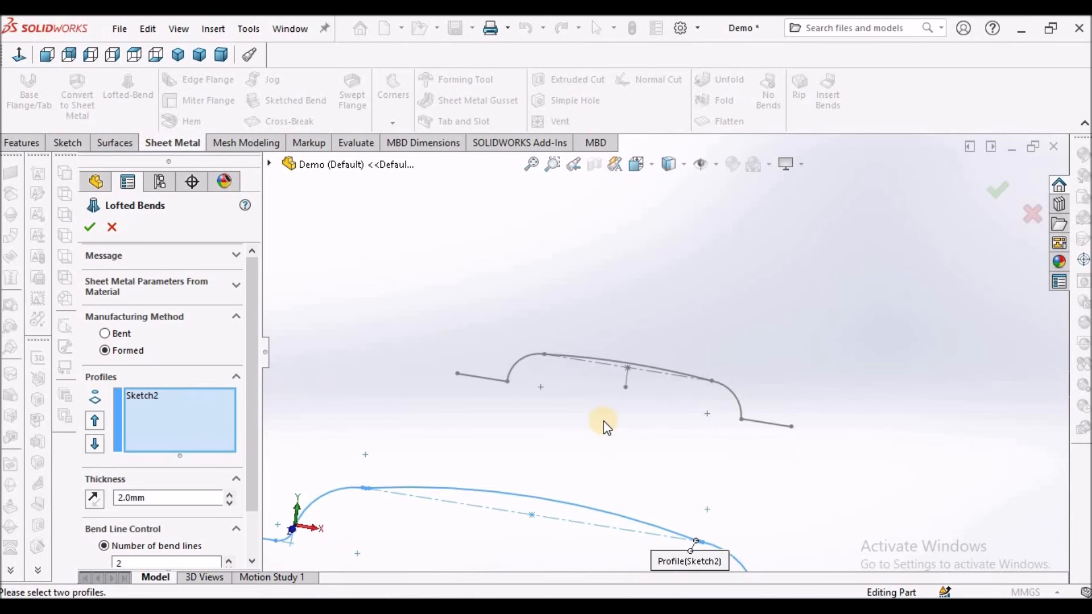
left_click(675, 372)
left_click(198, 257)
left_click(173, 468)
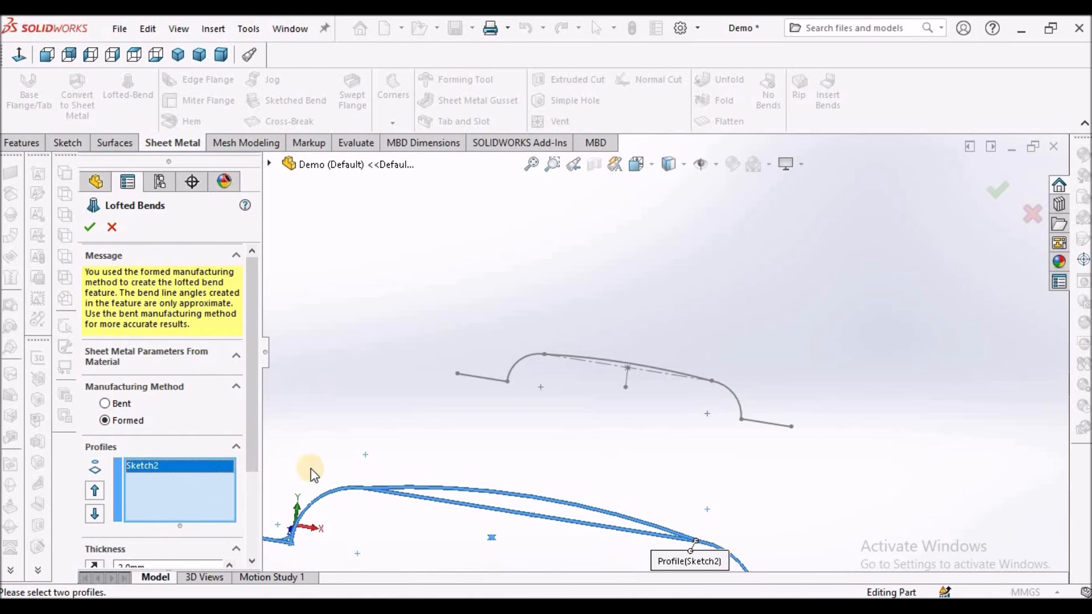
left_click(658, 367)
left_click(657, 367)
scroll(569, 341, "down", 5)
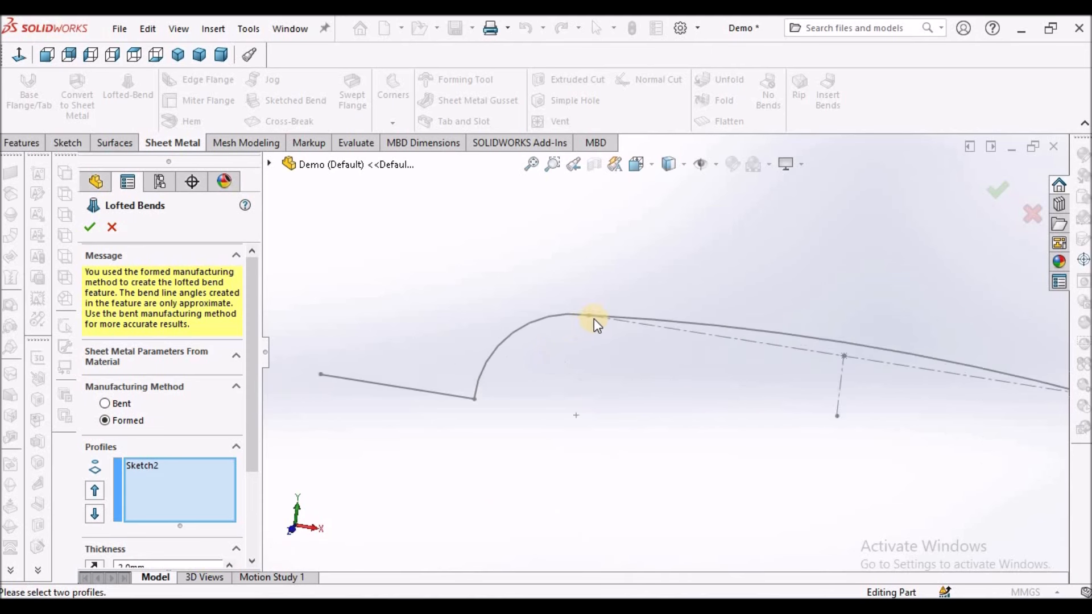
left_click(113, 227)
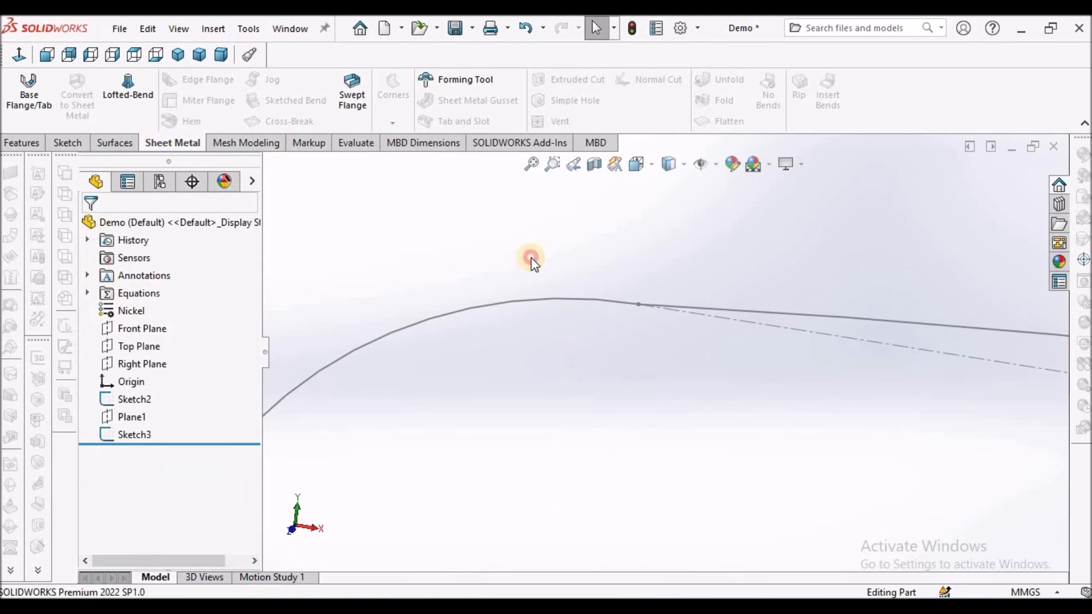
Step: Open the smaller second profile's sketch for editing and compare its arc junctions with the filleted ones in the first profile
right_click(130, 433)
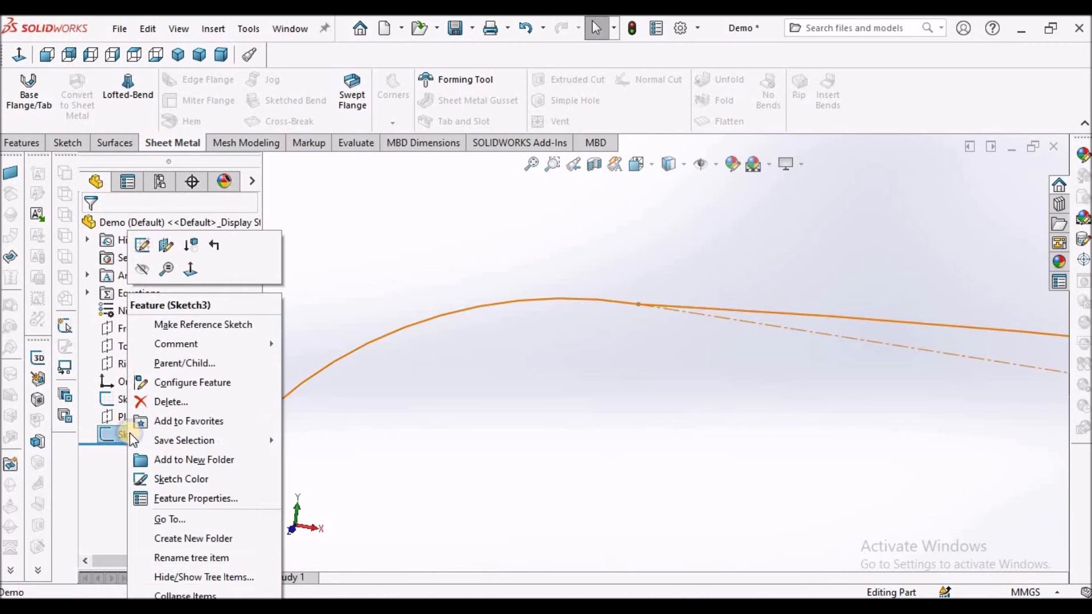
left_click(142, 245)
scroll(616, 423, "up", 8)
scroll(538, 264, "up", 2)
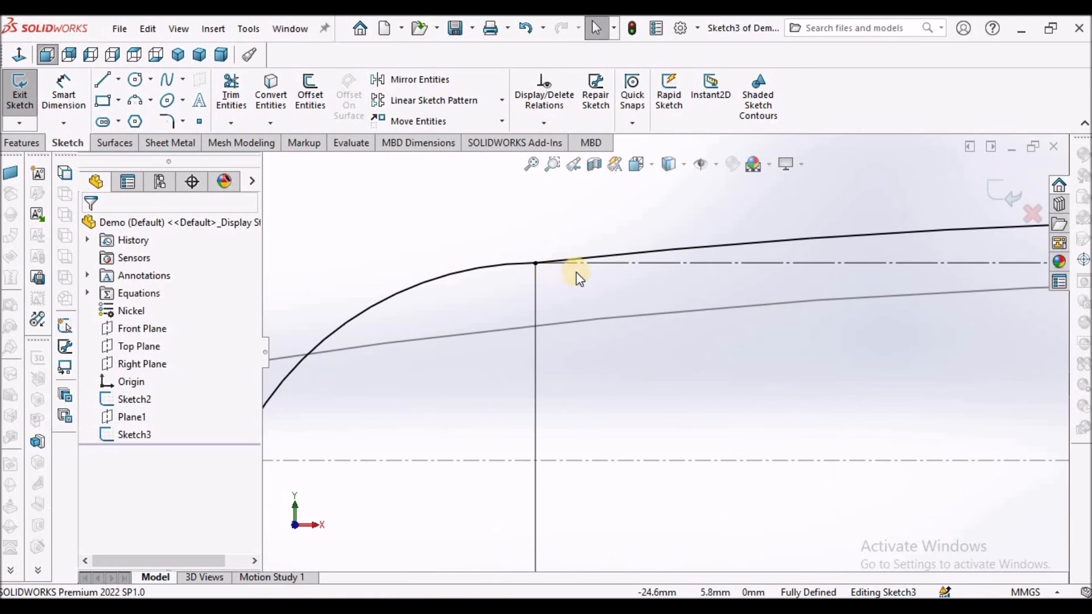
scroll(580, 274, "down", 4)
scroll(567, 355, "up", 2)
scroll(566, 355, "up", 5)
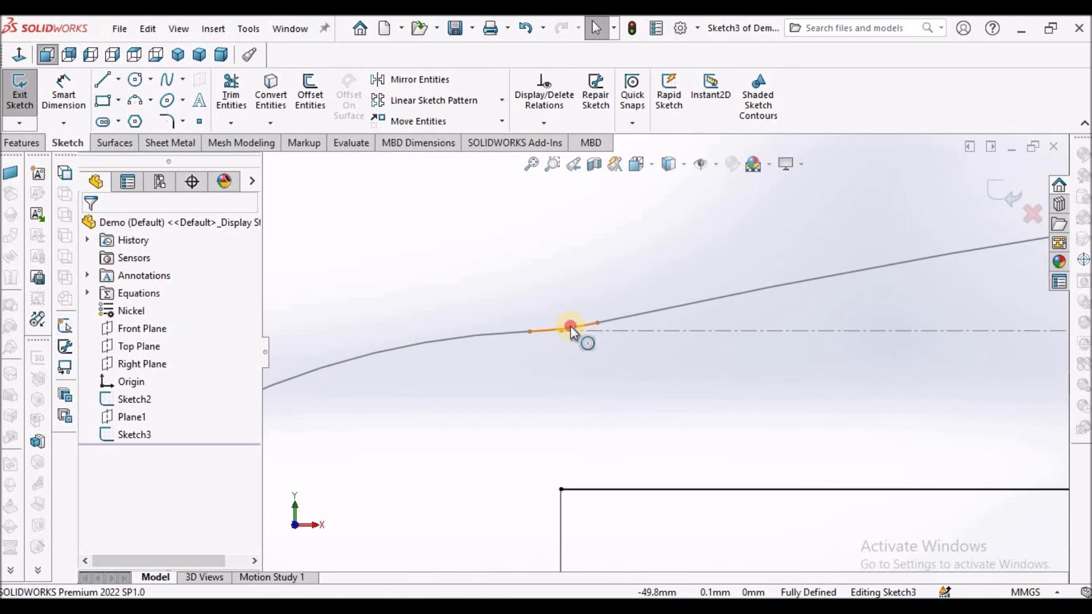
left_click(571, 326)
left_click(485, 312)
scroll(834, 302, "down", 4)
scroll(610, 376, "up", 4)
scroll(559, 398, "up", 3)
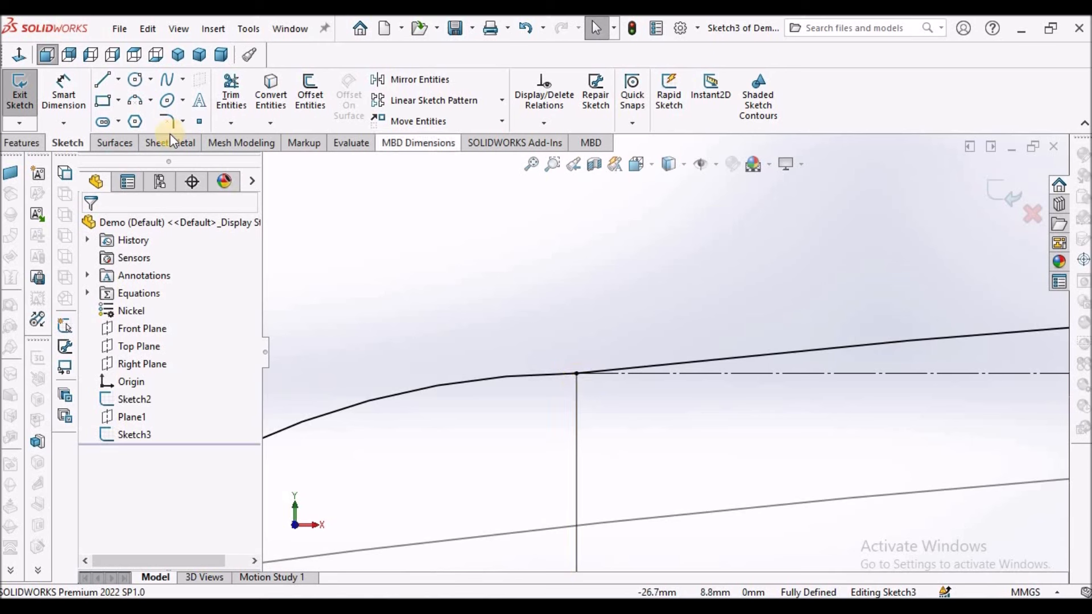
Step: Add 30 mm sketch fillets at both junctions between the second profile's shallow crown arc and its side arcs
left_click(166, 121)
left_click(575, 374)
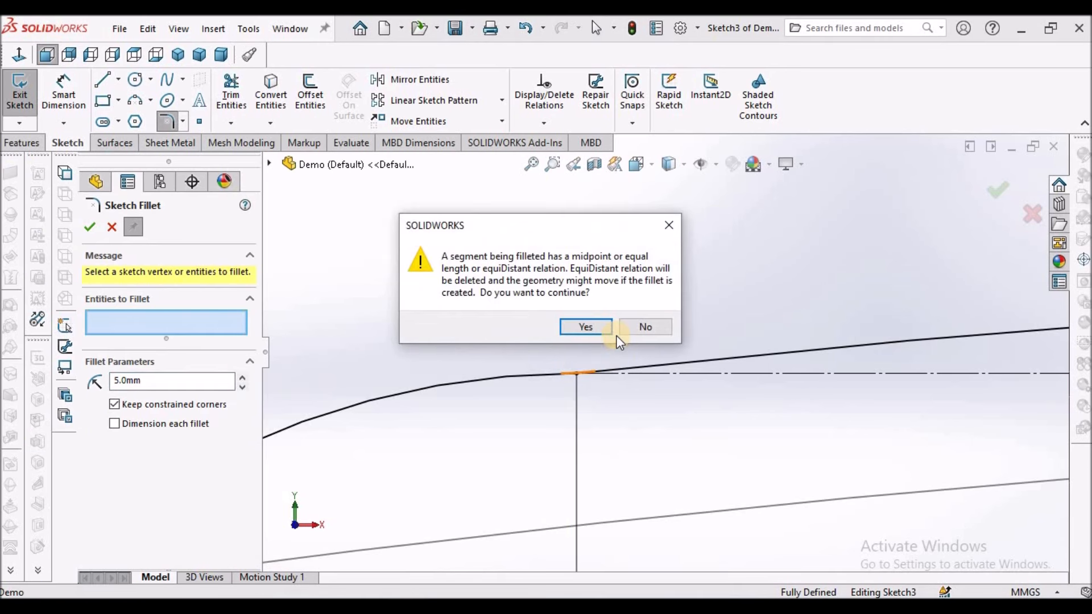
left_click(569, 324)
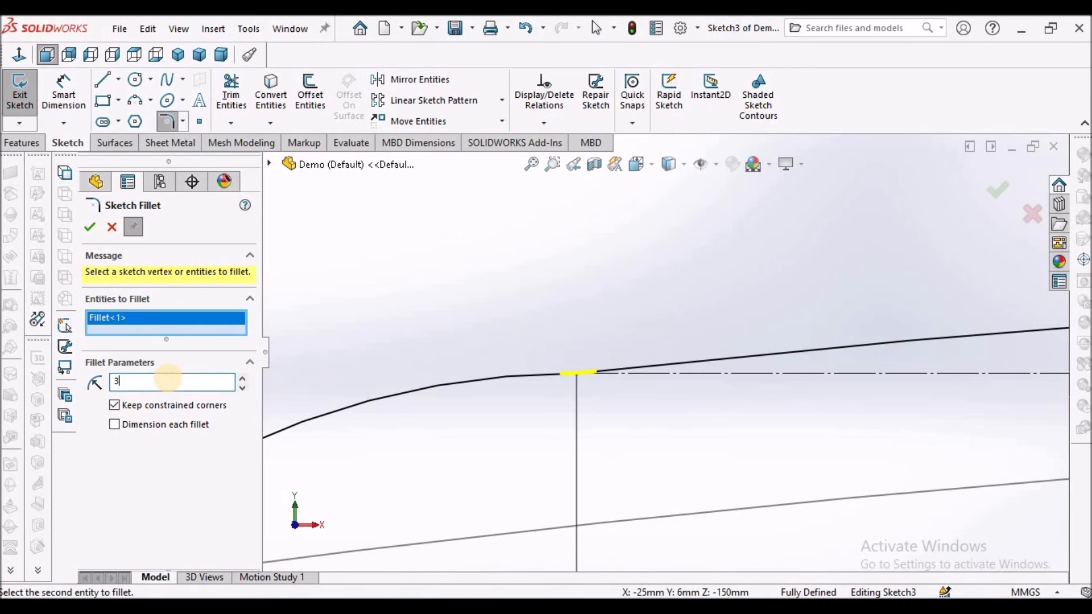
scroll(939, 402, "up", 6)
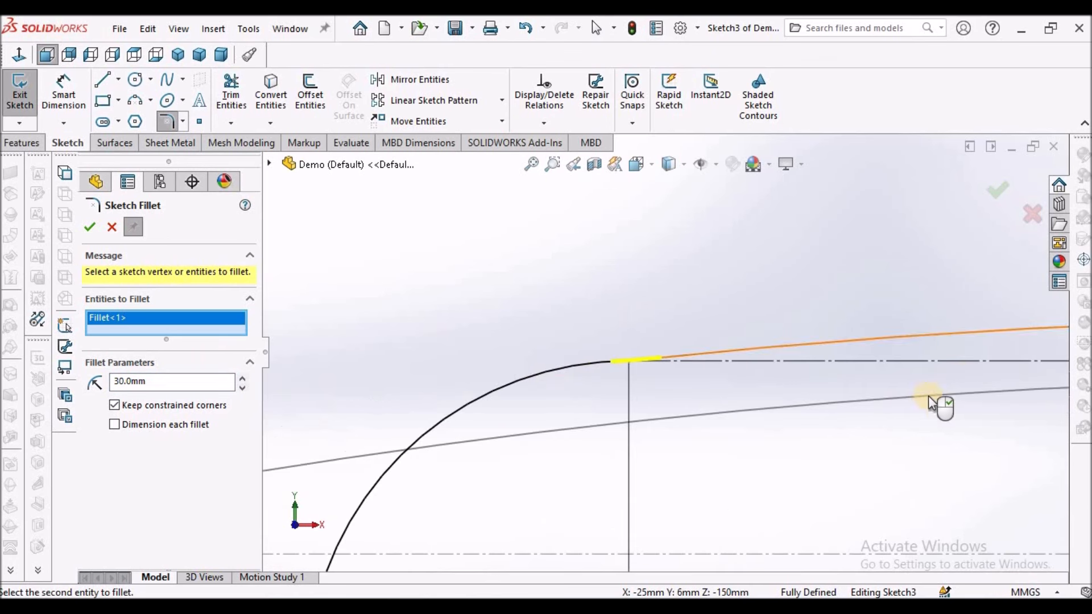
scroll(834, 369, "down", 5)
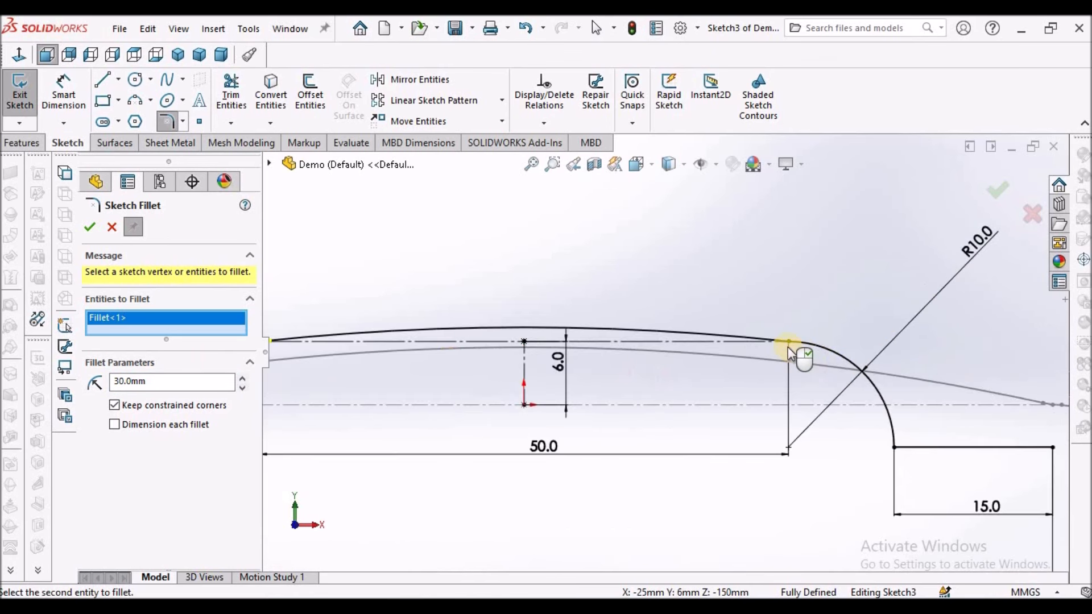
left_click(751, 337)
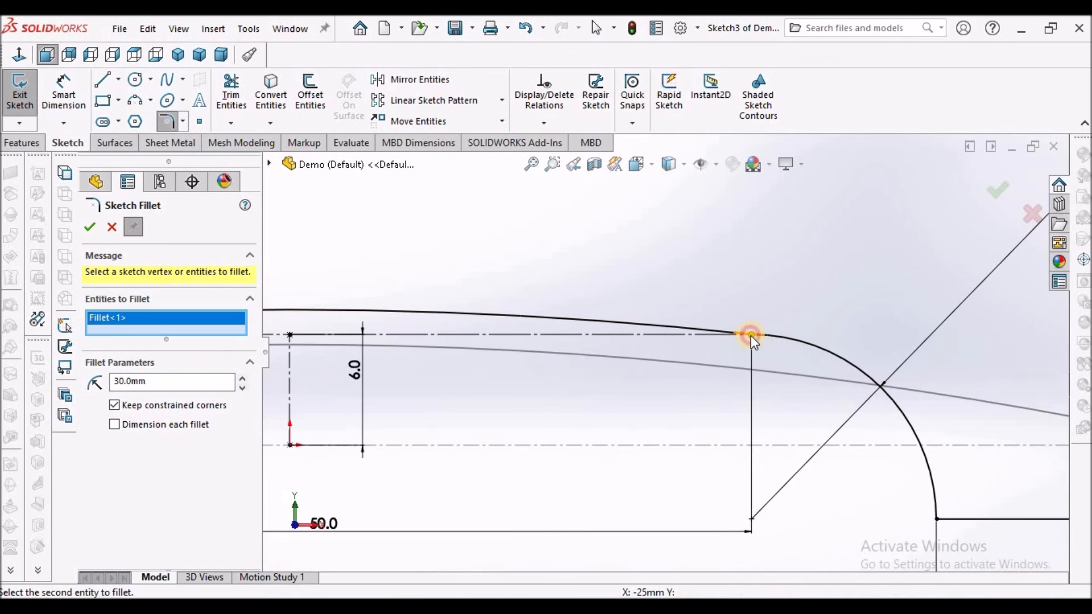
left_click(584, 327)
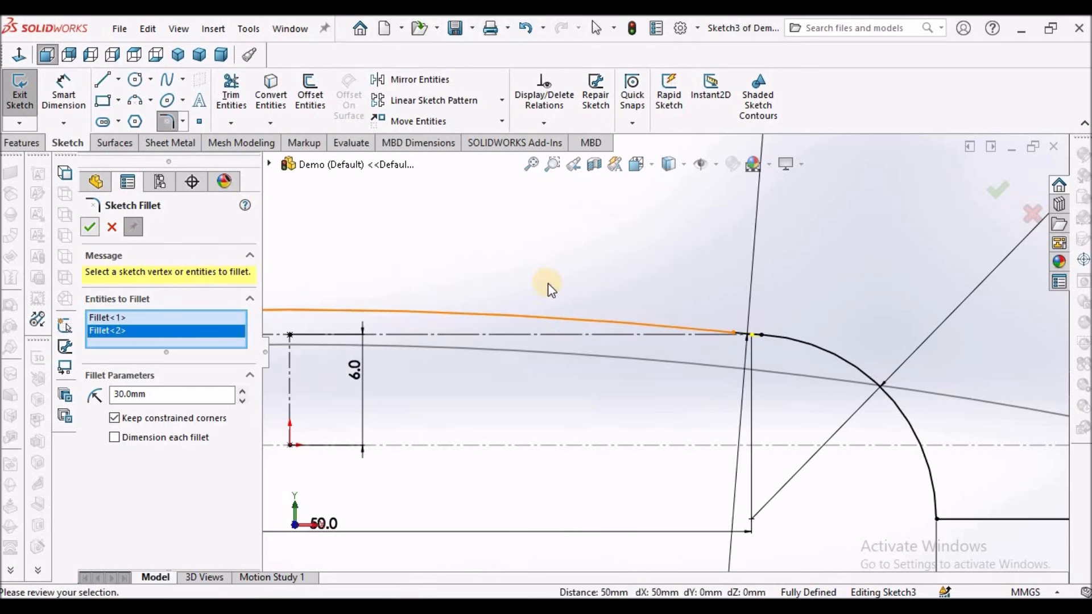
key("Return")
Step: Add 5 mm sketch fillets at both corners where the second profile's side arcs meet the flange lines
scroll(549, 288, "up", 5)
scroll(571, 299, "up", 5)
scroll(592, 368, "down", 4)
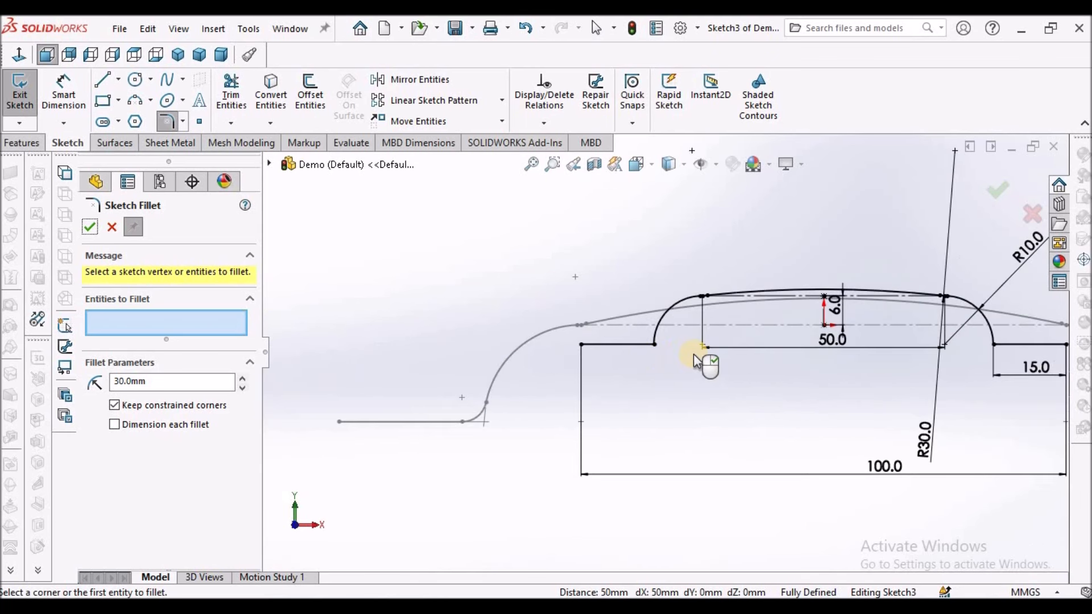
left_click(655, 345)
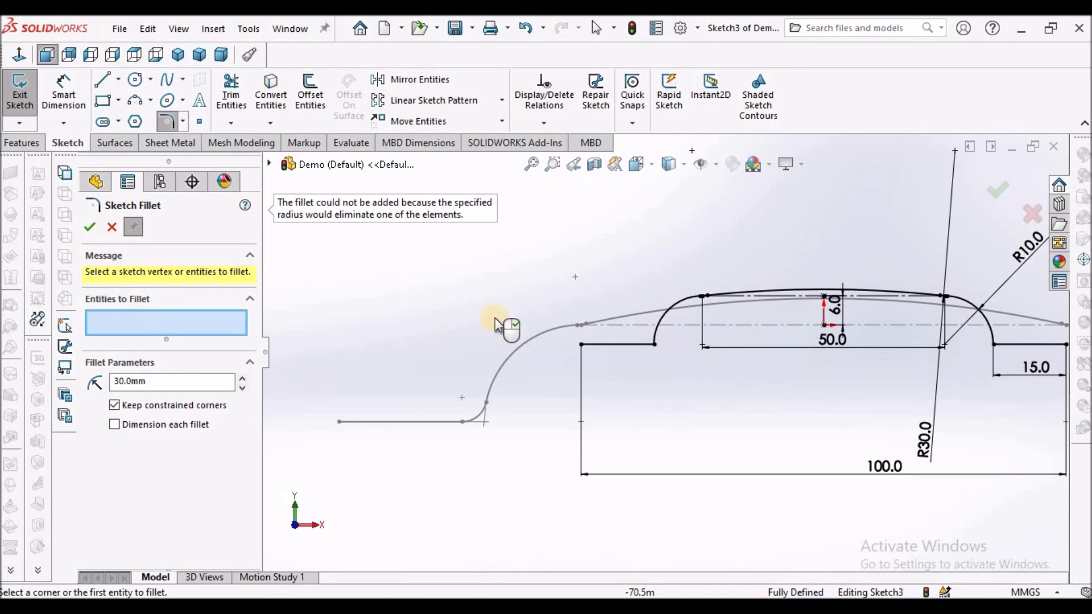
left_click(171, 381)
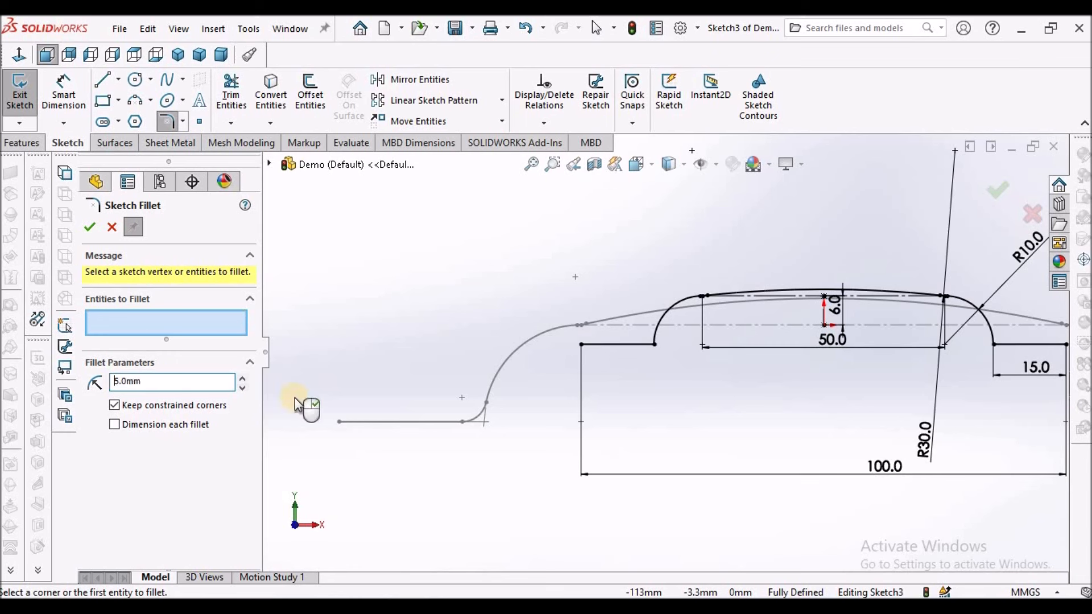
left_click(658, 346)
left_click(591, 334)
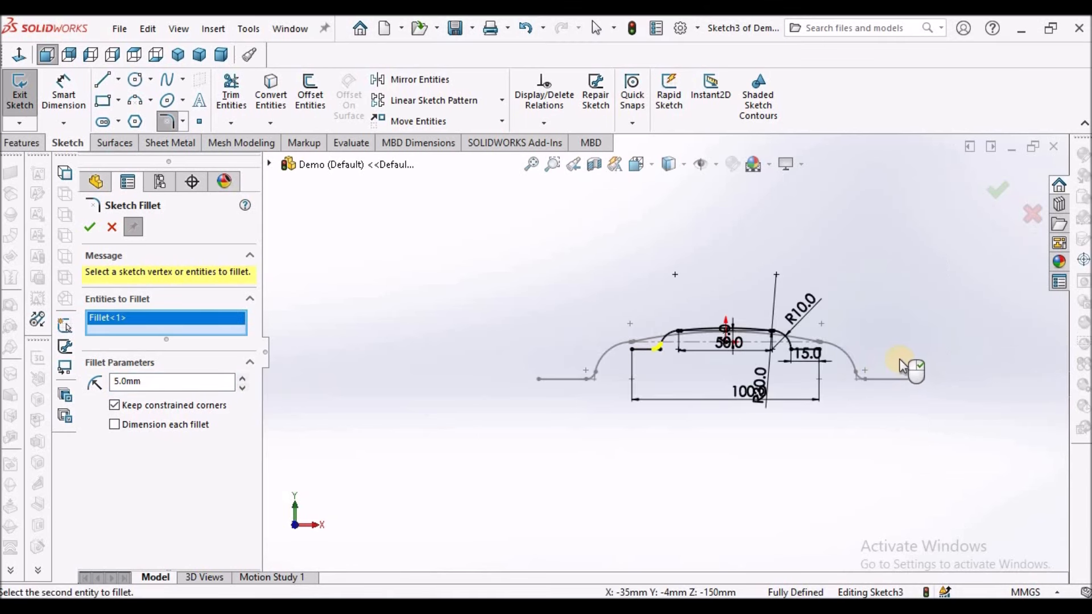
left_click(700, 343)
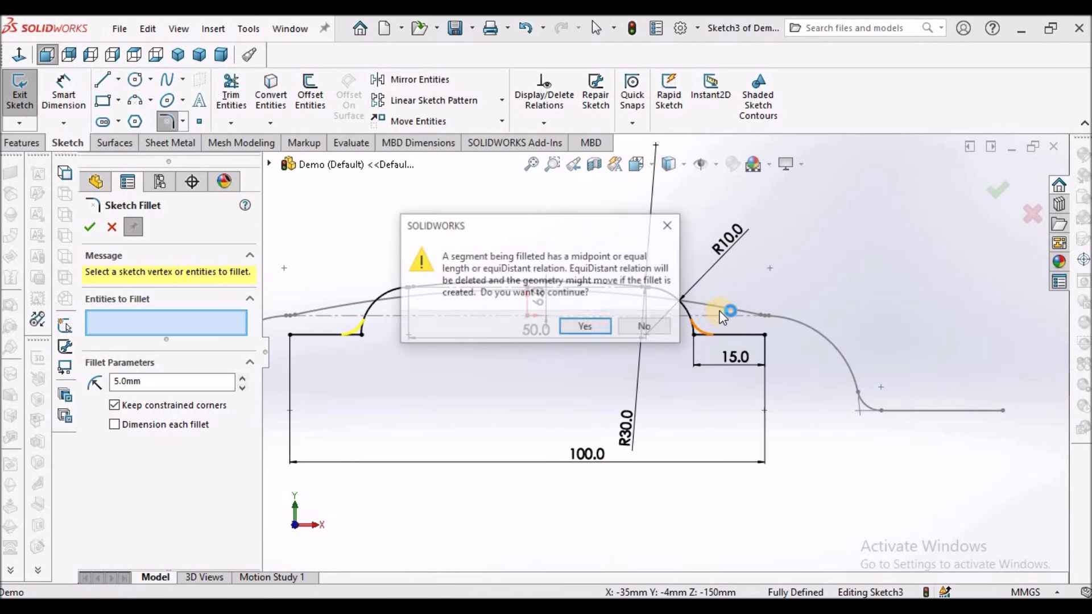
left_click(589, 322)
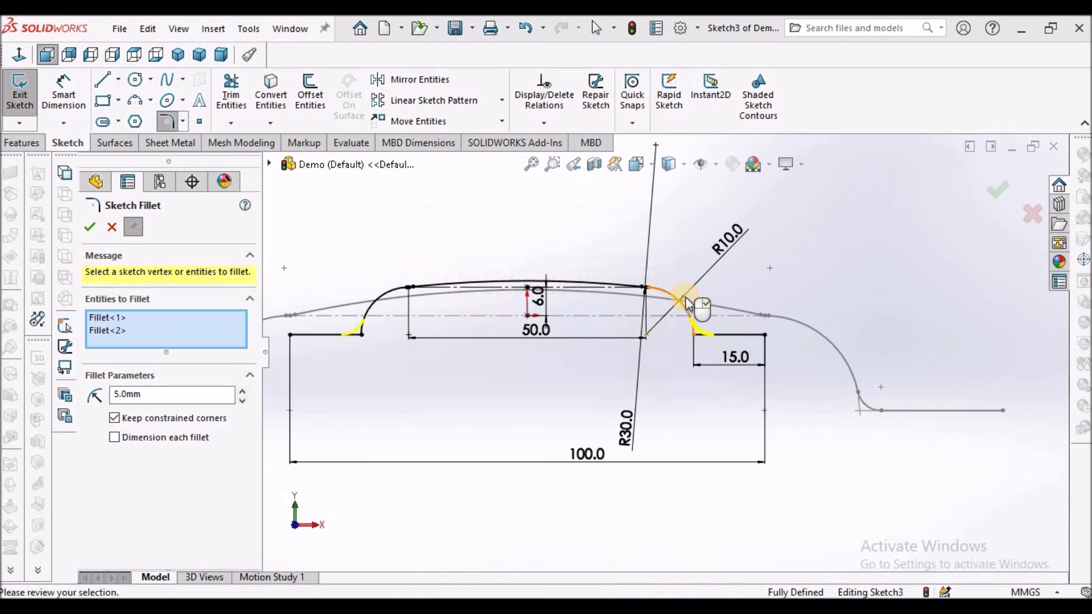
left_click(94, 227)
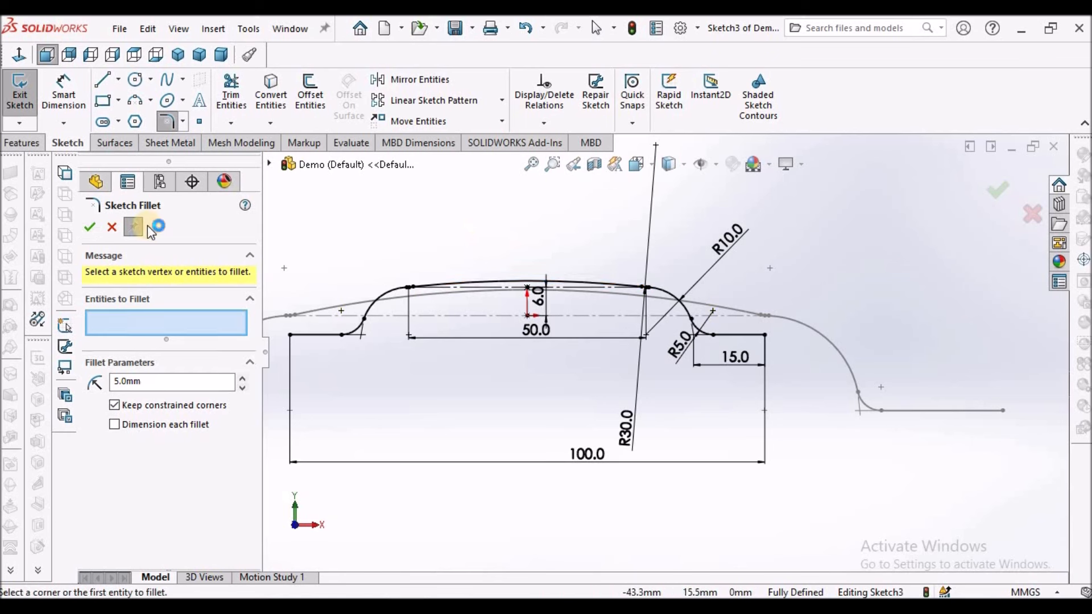
left_click(113, 228)
Step: Exit the filleted second profile sketch, keeping its changes
scroll(535, 248, "up", 3)
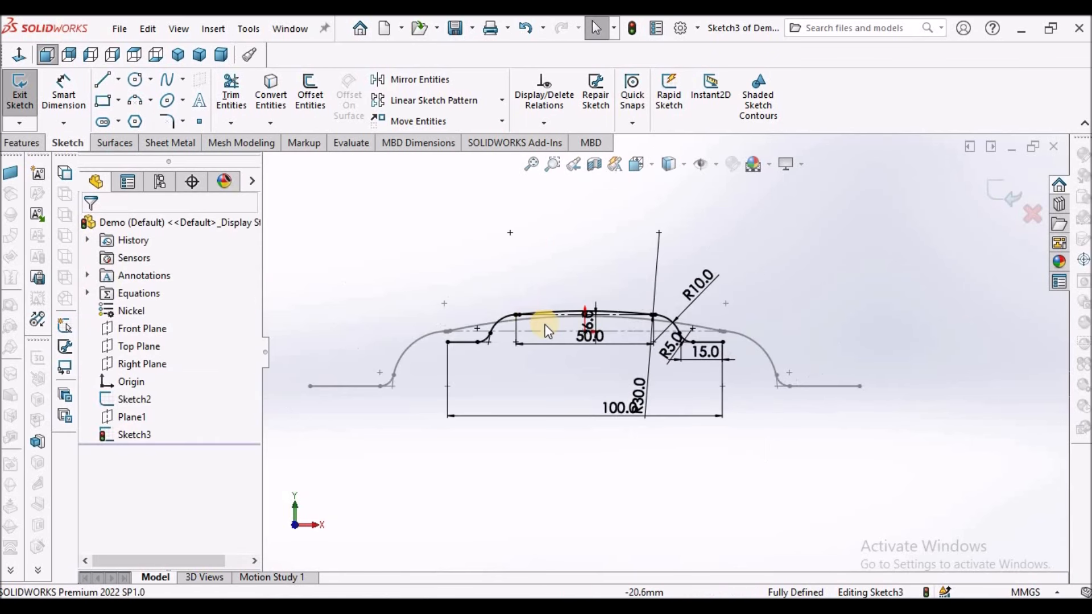
scroll(512, 316, "down", 4)
left_click(1002, 191)
Step: Create a formed lofted bend 2 mm thick between the two open profiles, picking each at its matching flange line
mouse_move(783, 251)
middle_mouse_down()
mouse_move(751, 266)
mouse_move(731, 317)
mouse_move(763, 307)
mouse_move(742, 305)
mouse_move(717, 340)
mouse_move(634, 316)
middle_mouse_up()
left_click(128, 86)
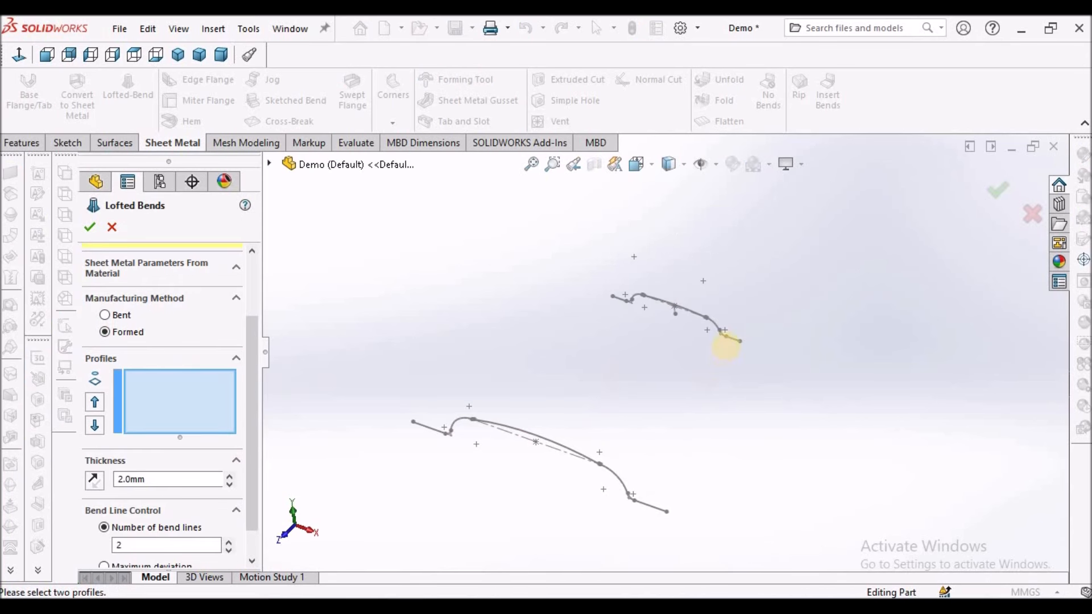
scroll(732, 346, "down", 3)
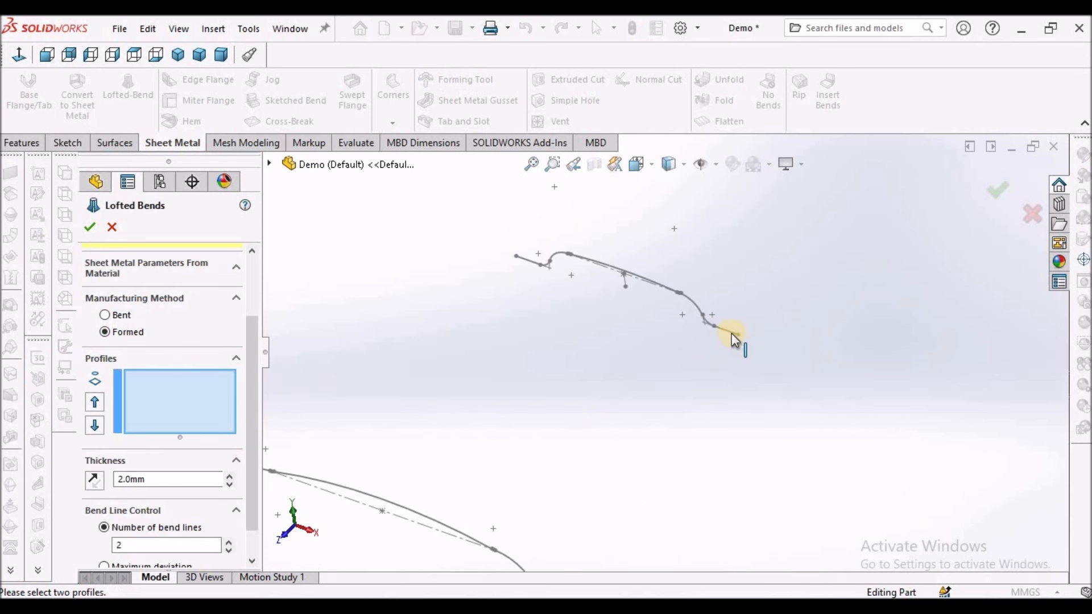
left_click(731, 334)
mouse_move(675, 470)
middle_mouse_down()
mouse_move(628, 488)
mouse_move(627, 462)
middle_mouse_up()
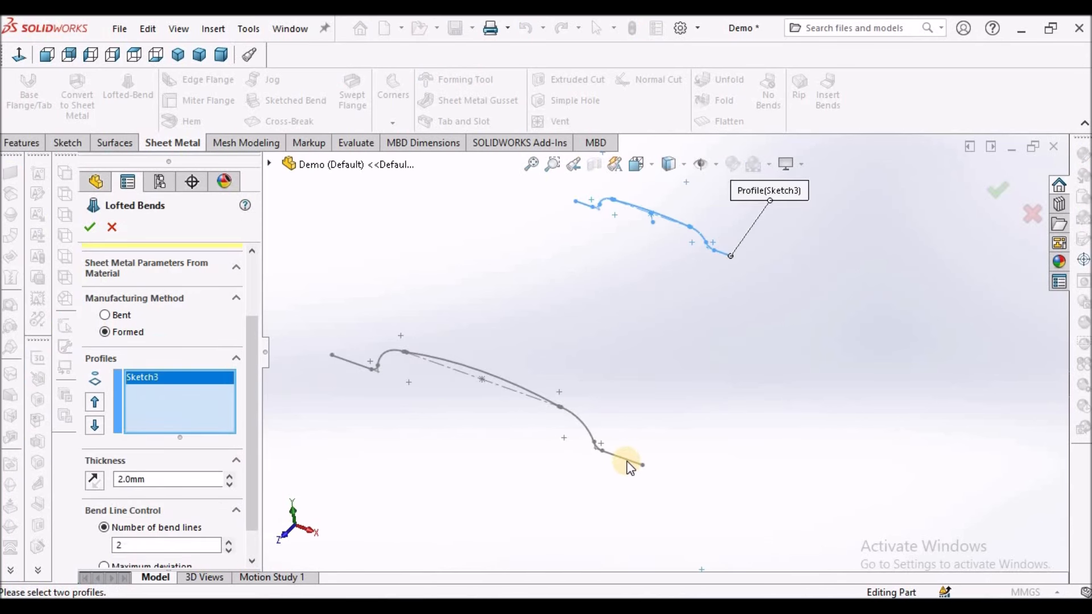
left_click(627, 462)
middle_click_drag(698, 369, 604, 356)
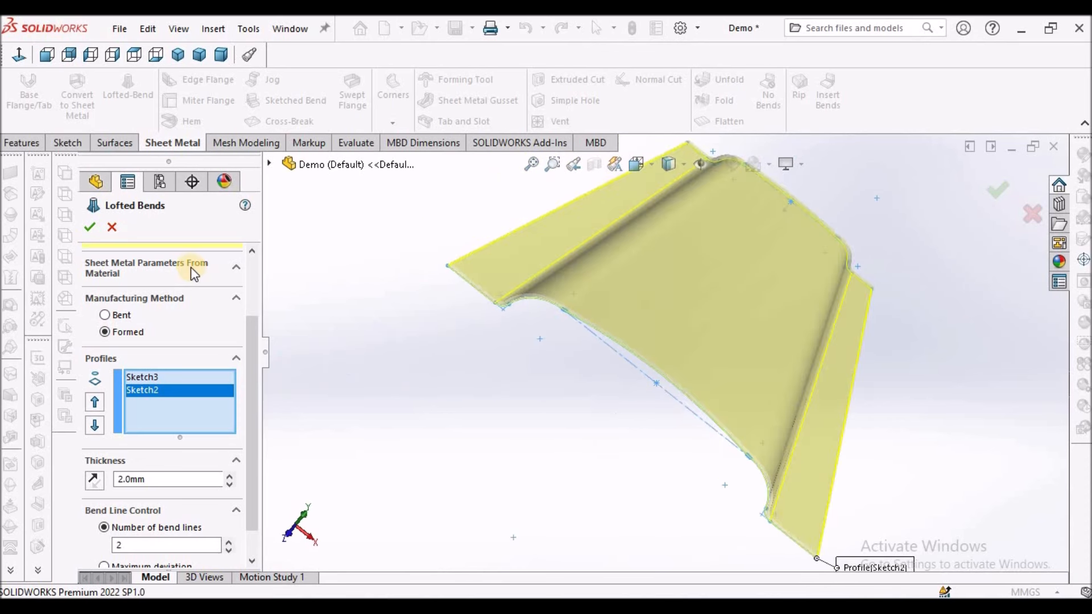
left_click(89, 227)
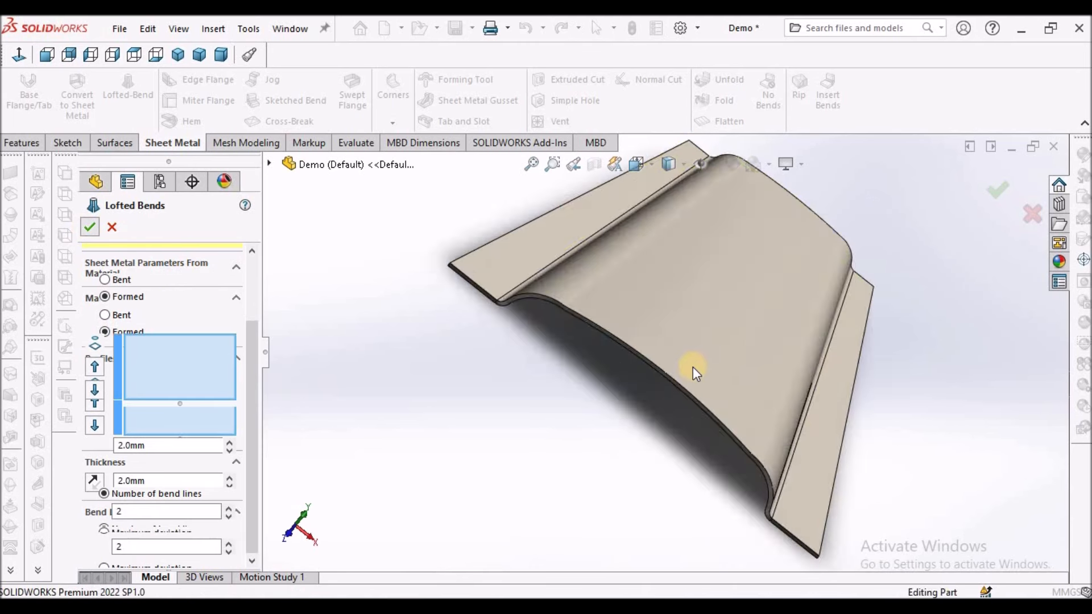
mouse_move(672, 281)
middle_mouse_down()
mouse_move(694, 227)
mouse_move(715, 220)
mouse_move(732, 234)
mouse_move(671, 443)
mouse_move(678, 476)
mouse_move(683, 468)
middle_mouse_up()
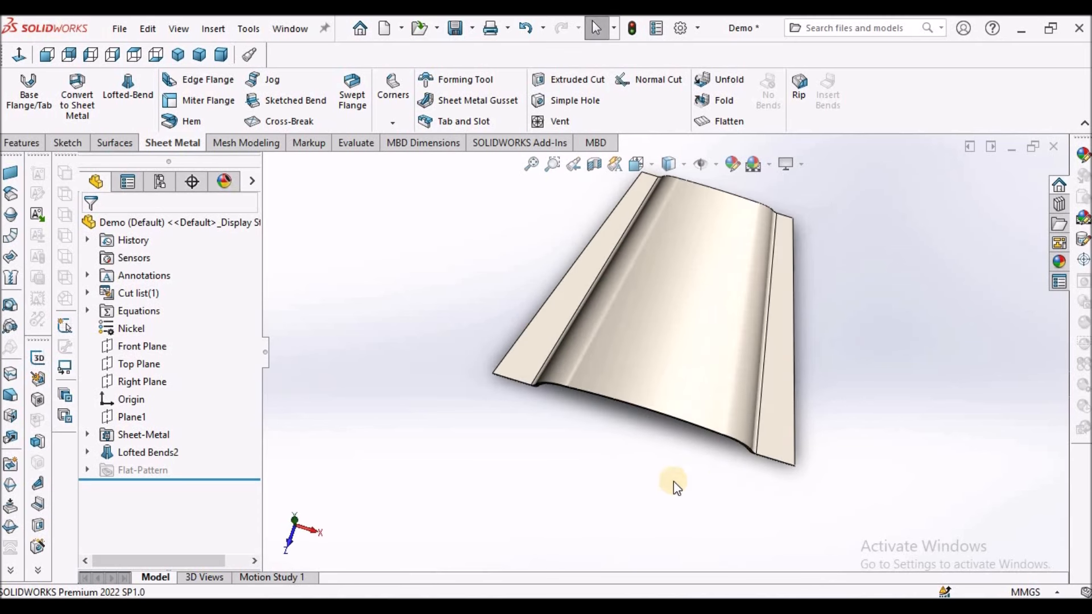
Step: Start a new sketch on the Top Plane for the slot cutouts
left_click(178, 55)
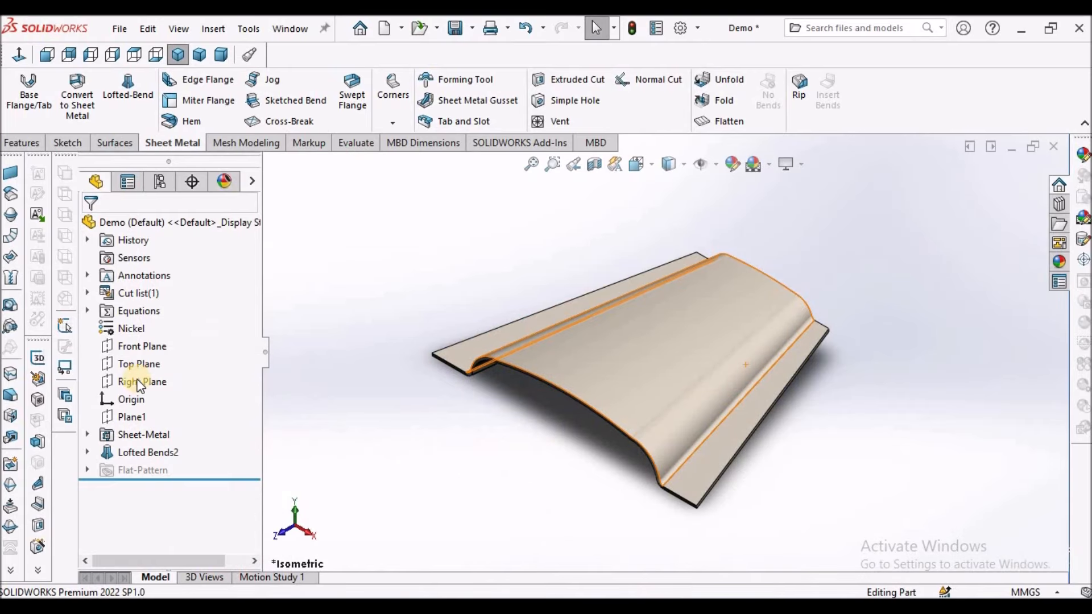
left_click(137, 364)
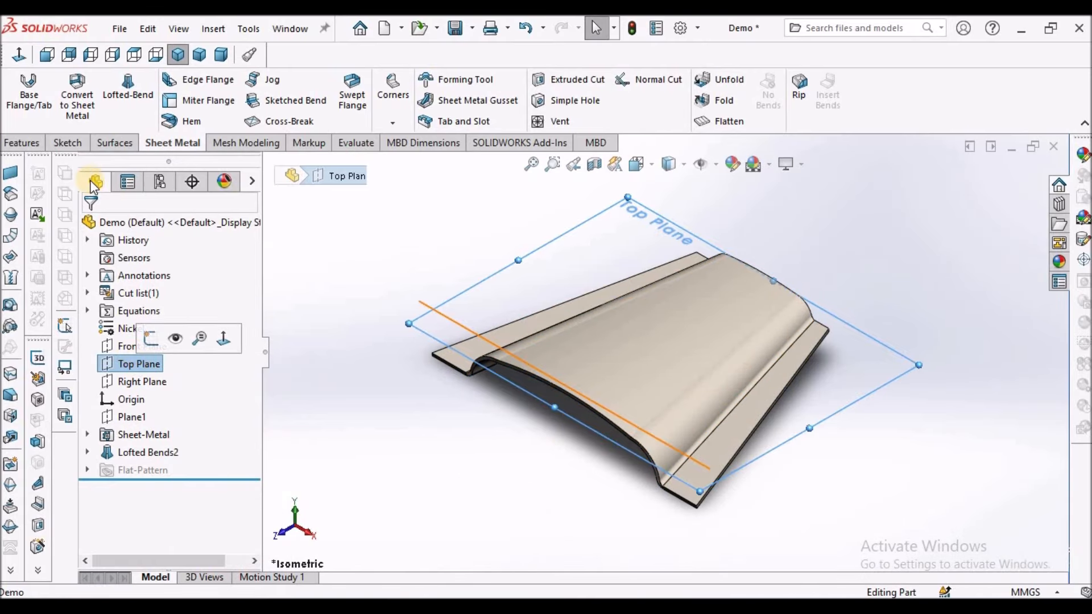
left_click(71, 143)
left_click(19, 85)
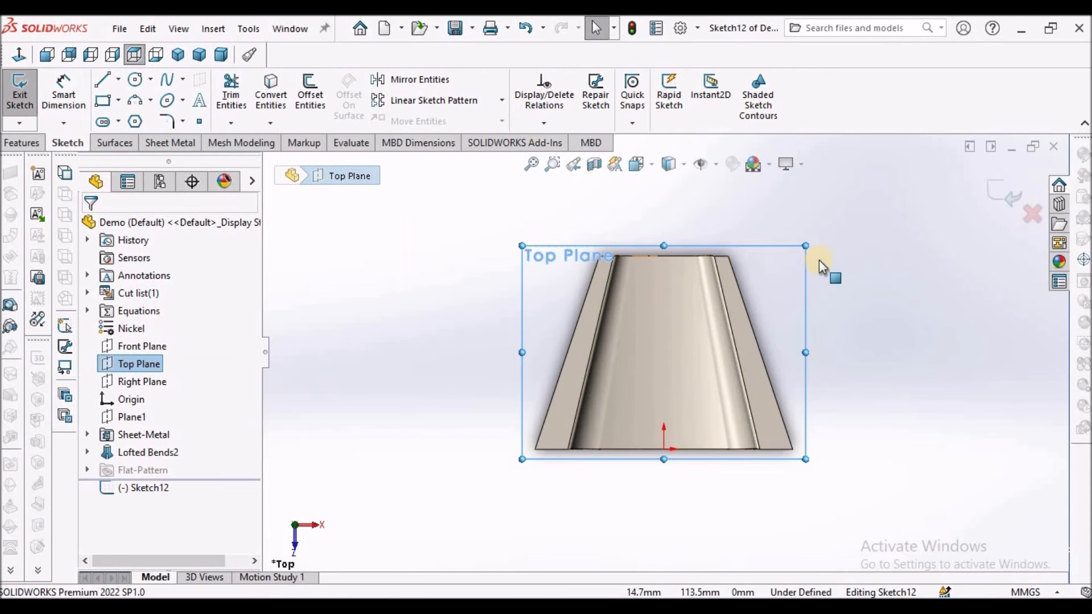
left_click(819, 262)
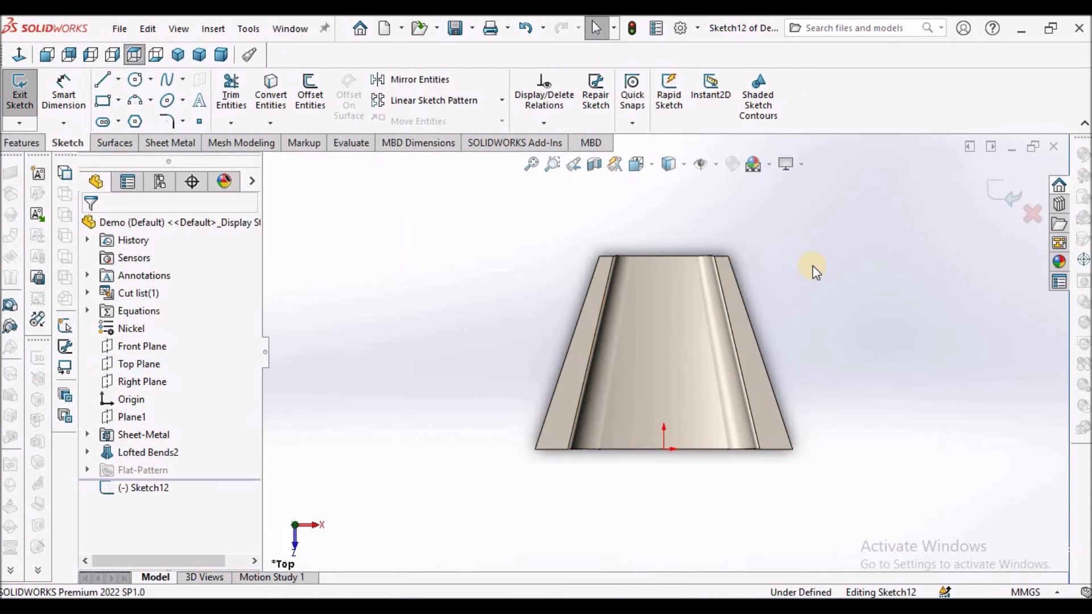
Step: Sketch a horizontal centerpoint straight slot about 86 mm between arc centres across the crown near the part's wide end
left_click(119, 123)
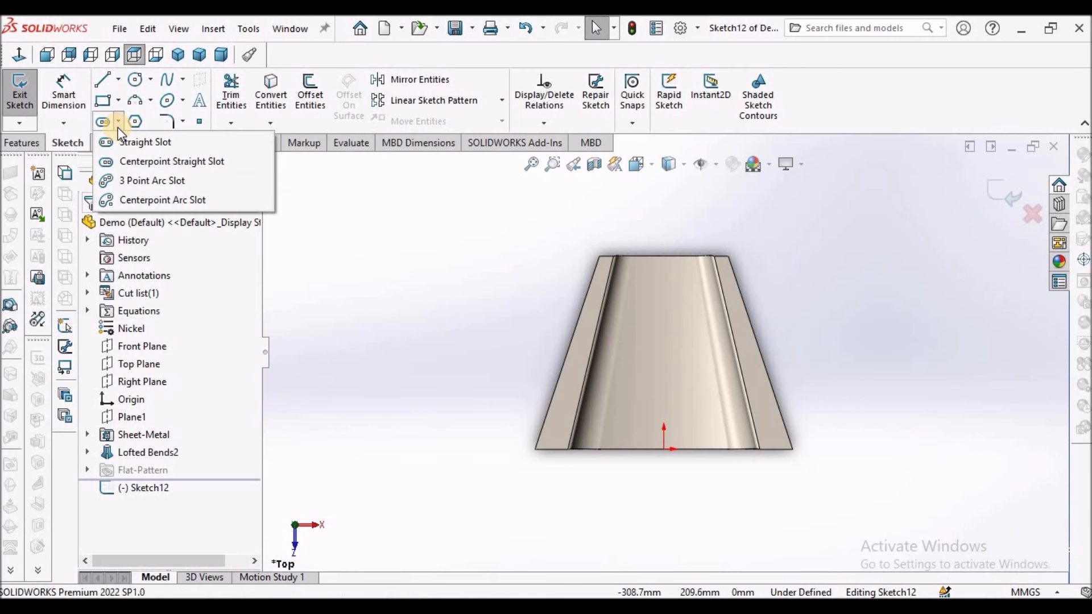
left_click(135, 162)
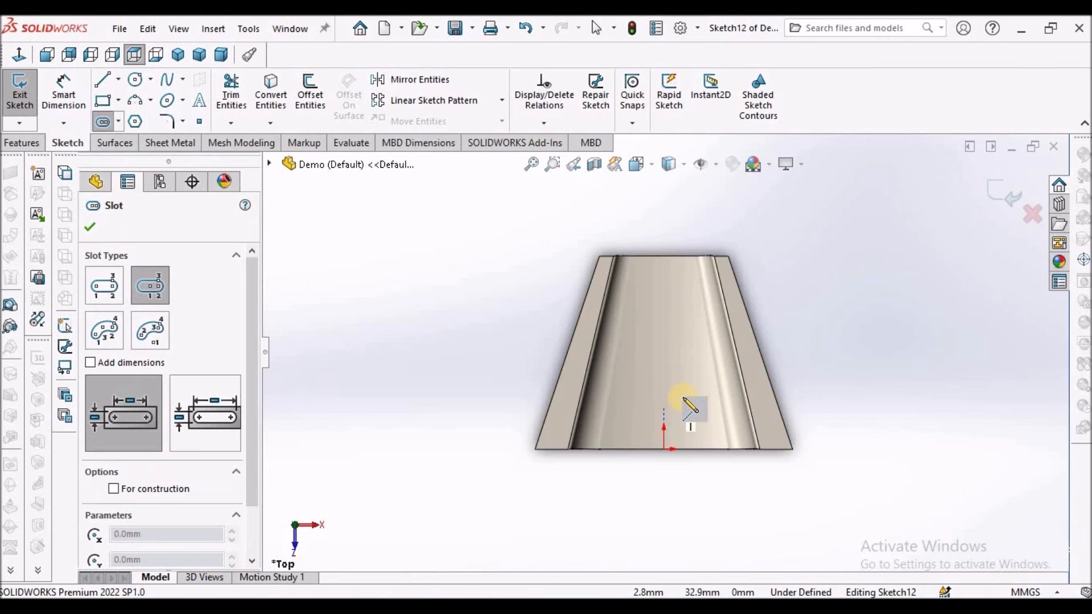
scroll(660, 370, "down", 2)
left_click(672, 372)
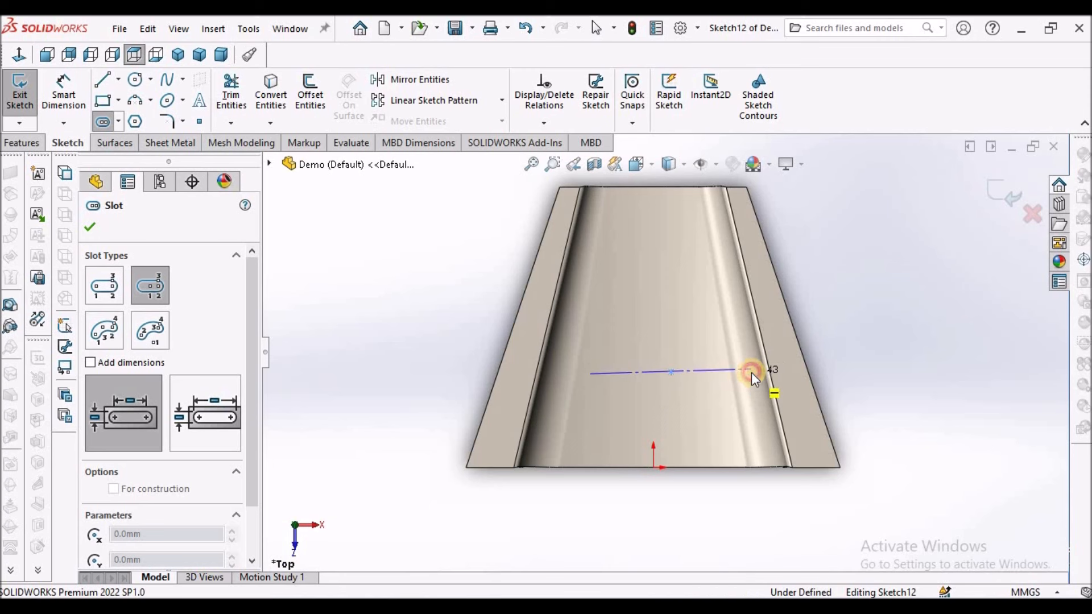
left_click(752, 373)
left_click(732, 359)
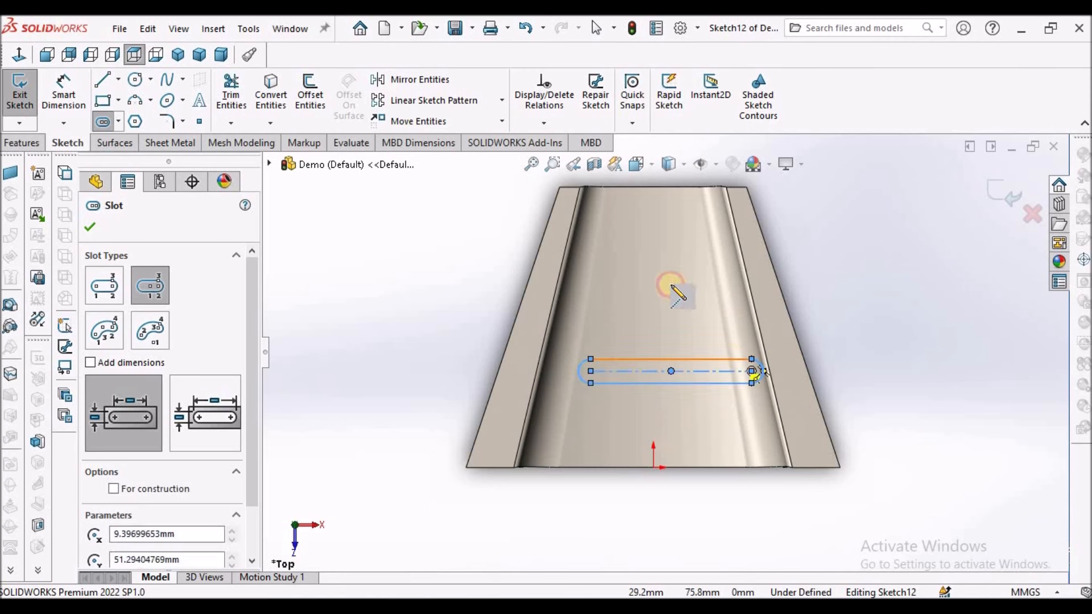
Step: Sketch a second horizontal centerpoint straight slot about 63 mm between arc centres nearer the narrow end and finish the Slot command
left_click(653, 259)
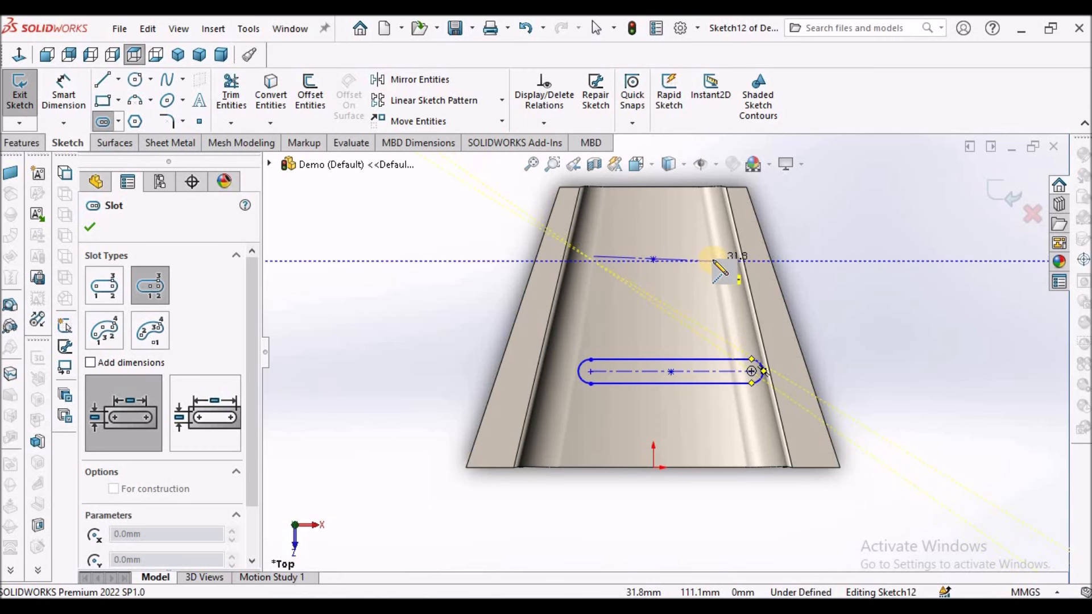
left_click(712, 258)
left_click(709, 244)
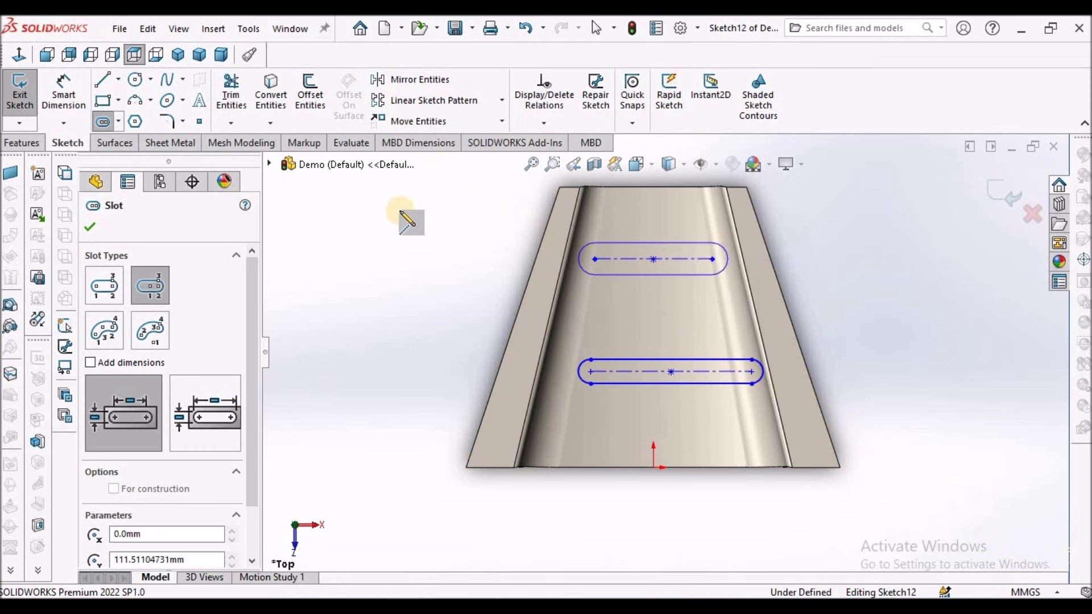
right_click(406, 243)
left_click(437, 223)
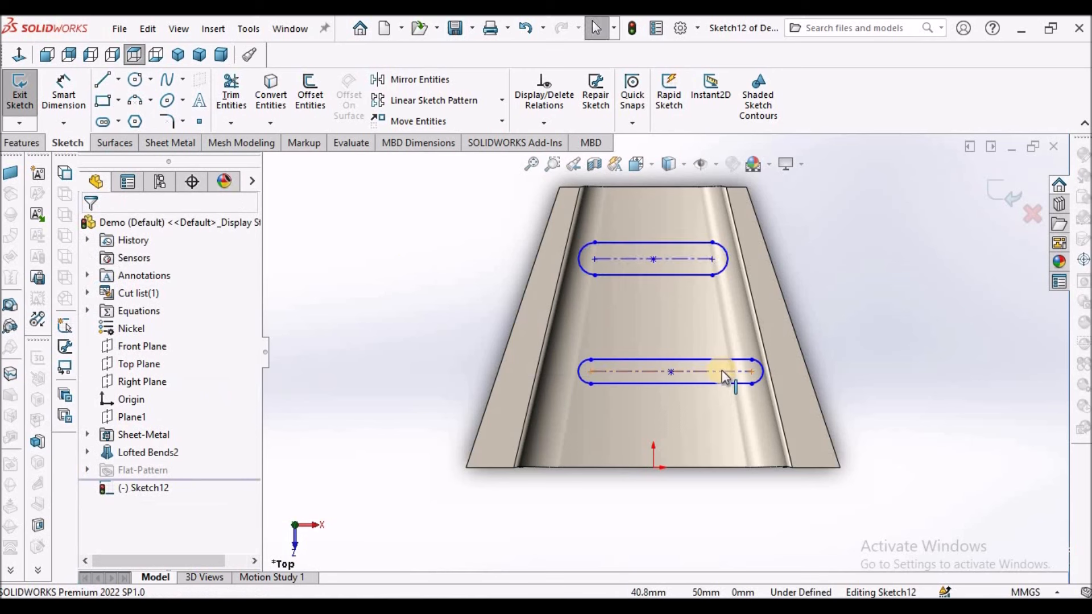
Step: Make the centrelines of both slots horizontal
left_click(722, 371)
left_click(792, 298)
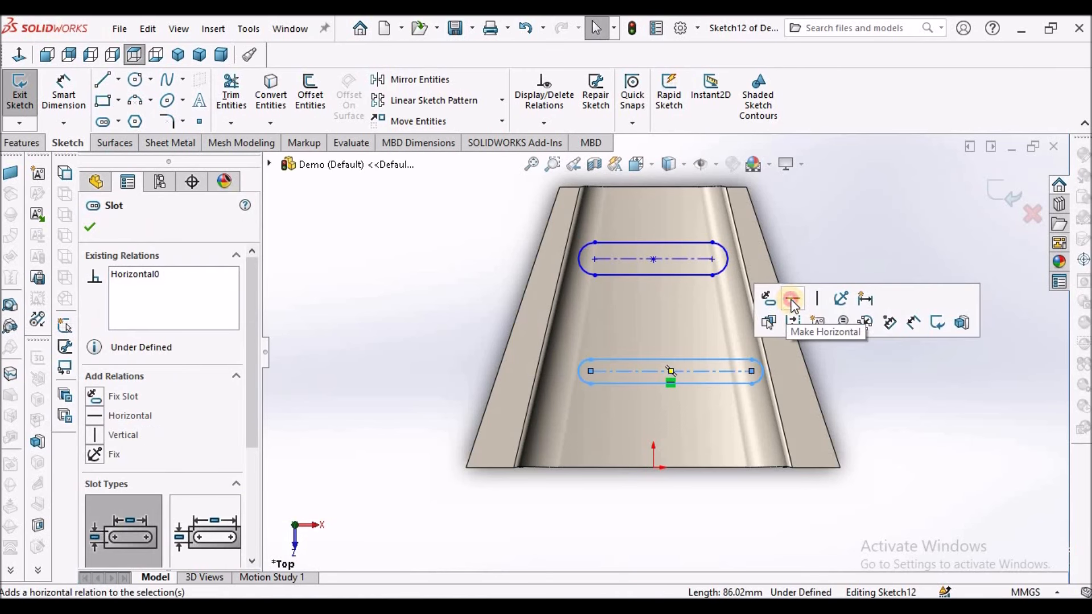
left_click(824, 227)
left_click(692, 258)
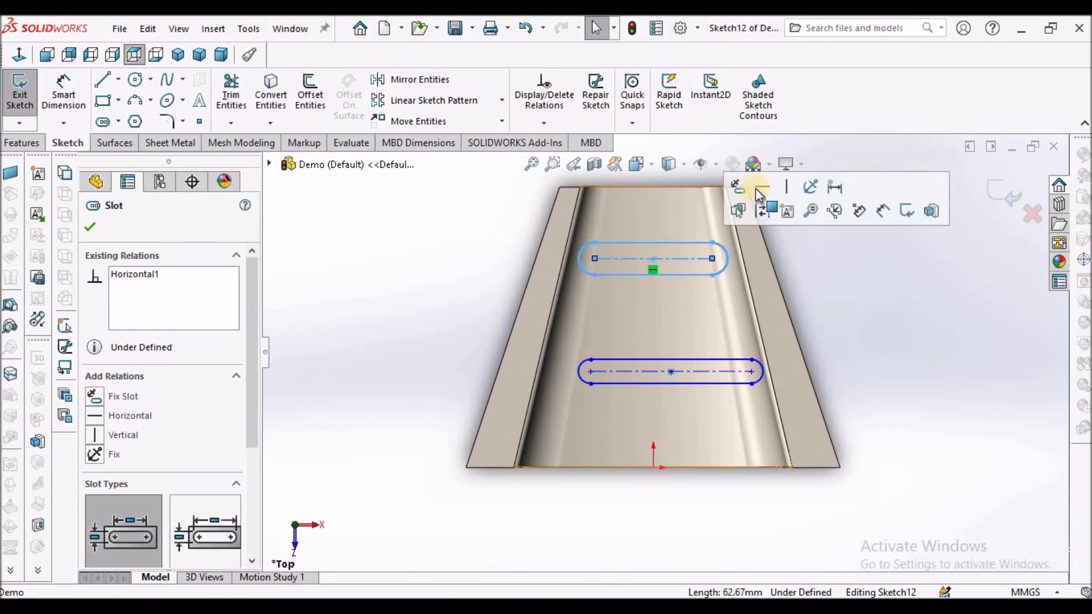
left_click(732, 299)
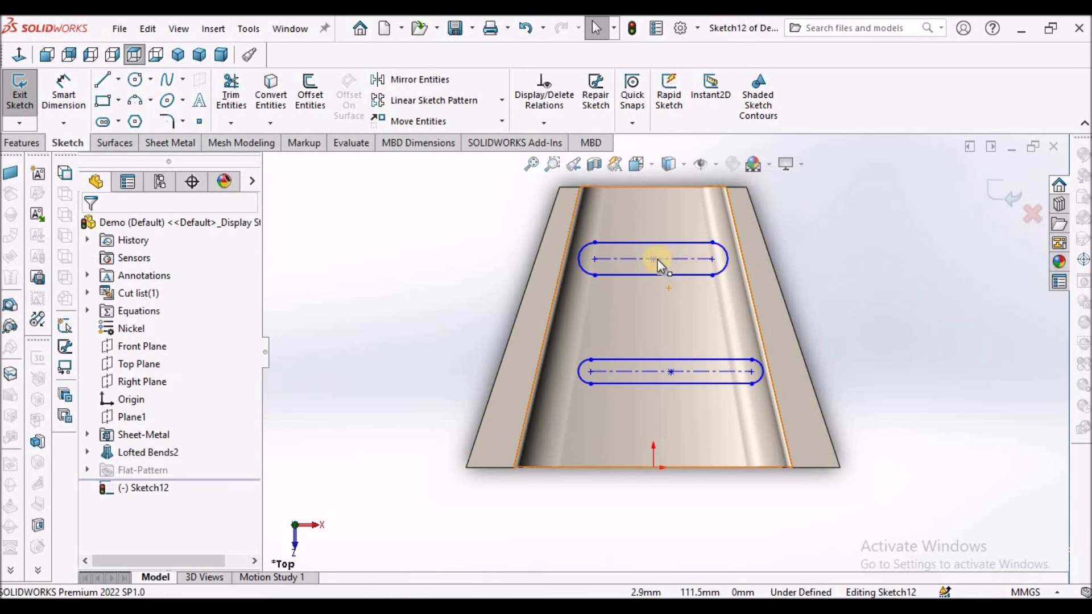
Step: Align the centre points of both slots vertically with the origin
left_click(655, 259)
left_click(671, 371, "ctrl")
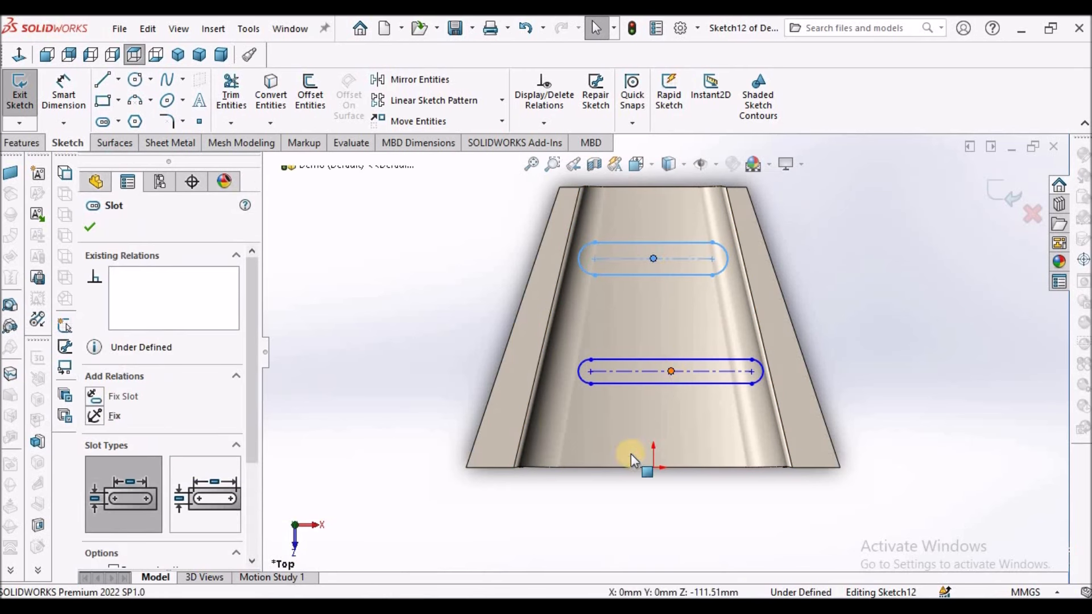
left_click(653, 468, "ctrl")
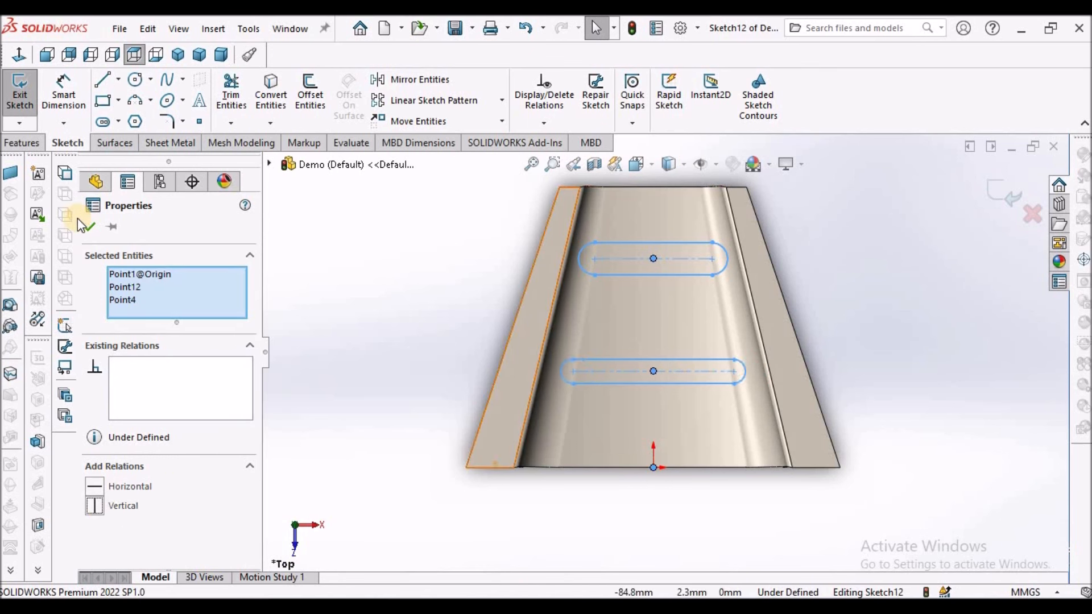
left_click(91, 228)
key("f")
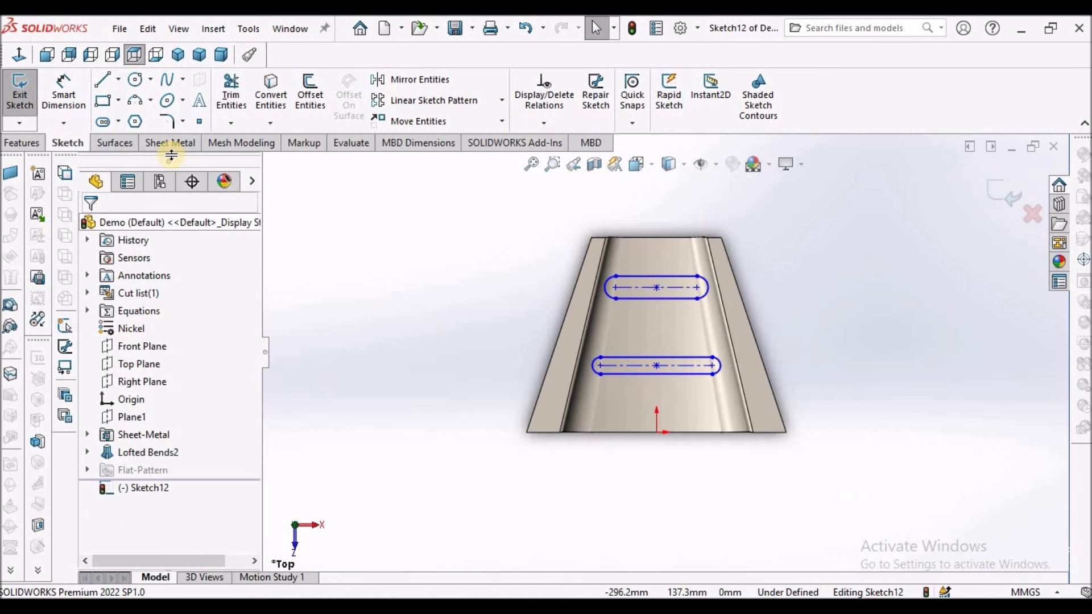
Step: Dimension the centre-to-centre length of the slot near the wide end as 100 mm
left_click(62, 97)
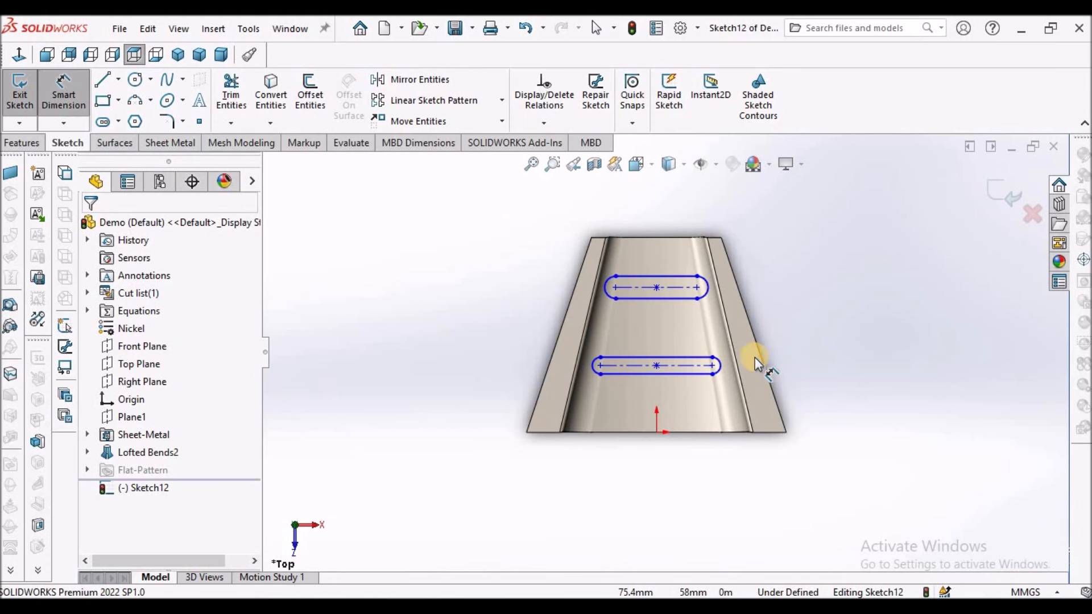
scroll(756, 357, "down", 2)
left_click(634, 372)
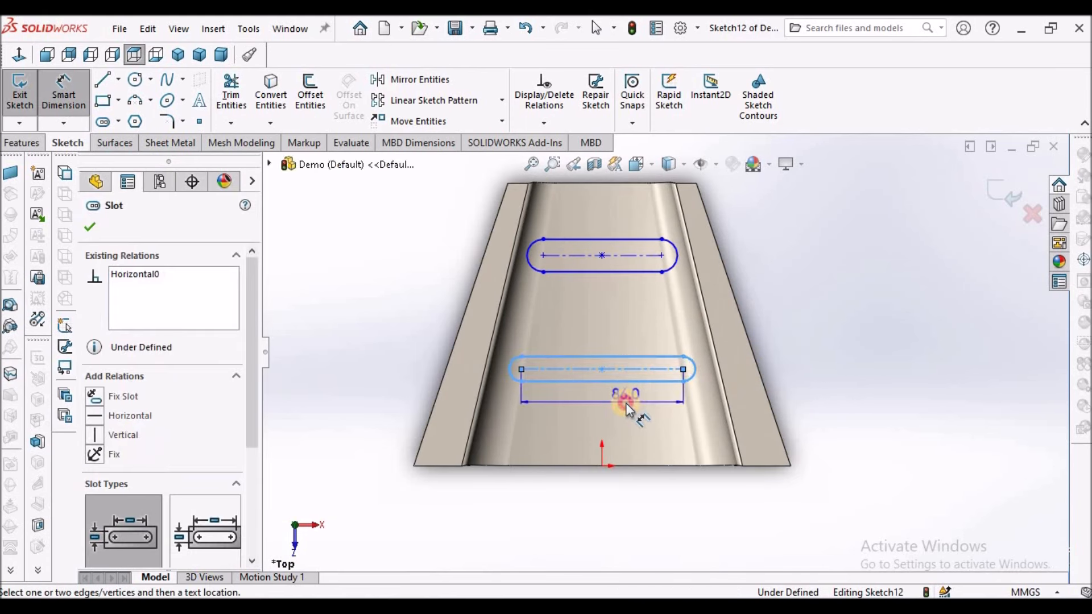
left_click(626, 403)
type("100")
key("Return")
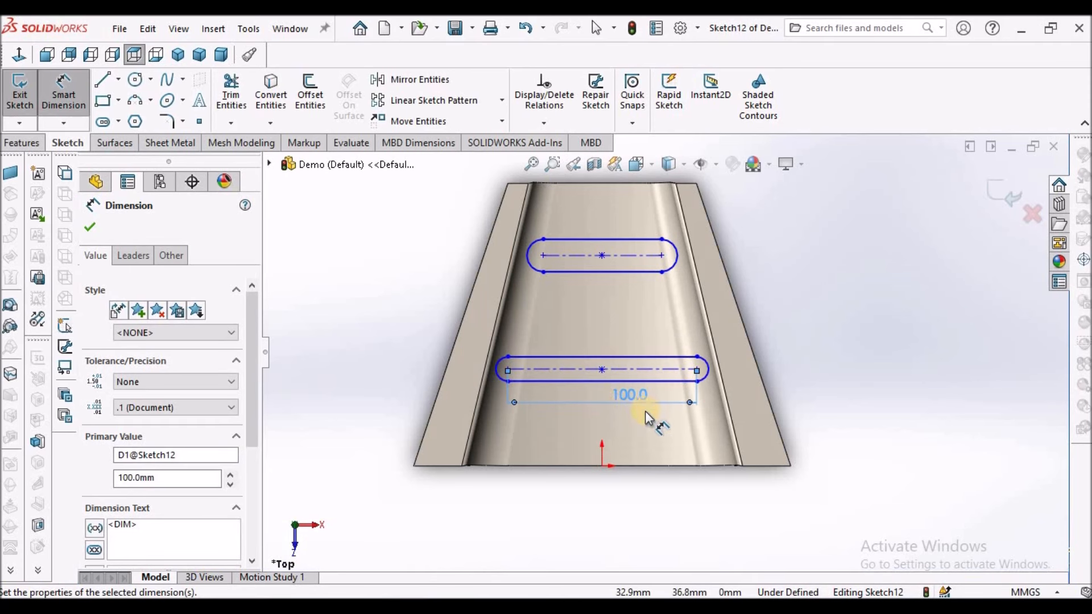
Step: Dimension the width of the slot near the wide end as 10 mm
left_click(678, 383)
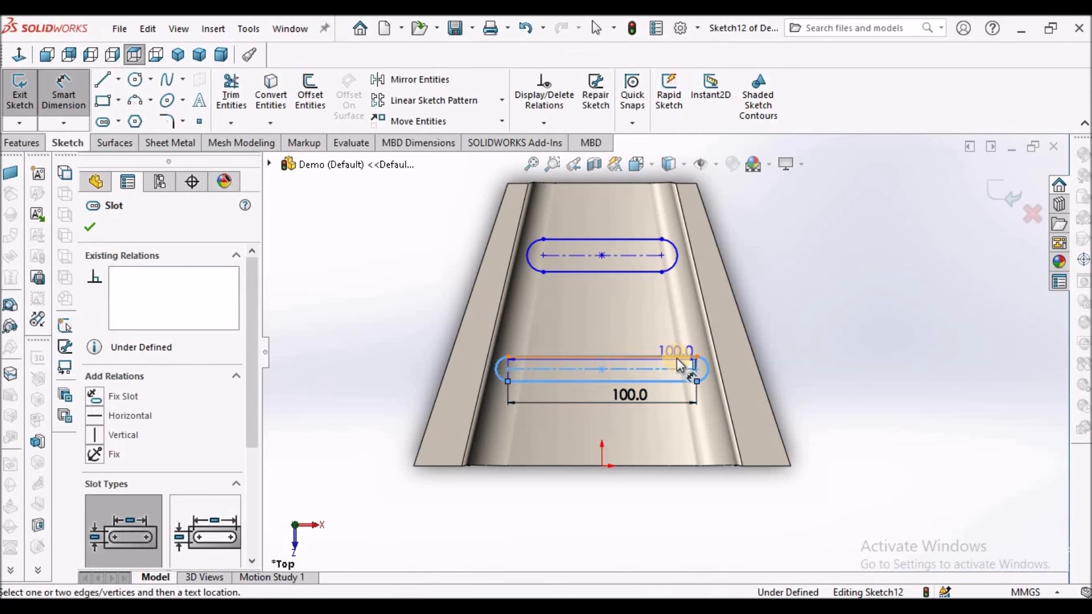
left_click(835, 360)
type("6")
key("Return")
left_click(888, 437)
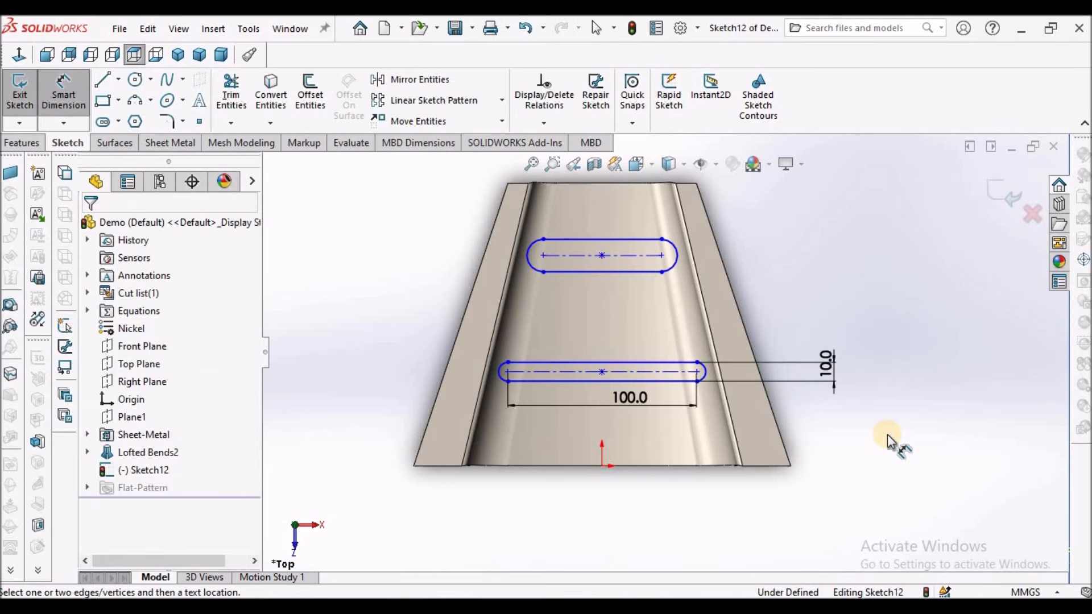
Step: Dimension the distance from the origin to the centre of the 100 mm slot as 55 mm
left_click(602, 467)
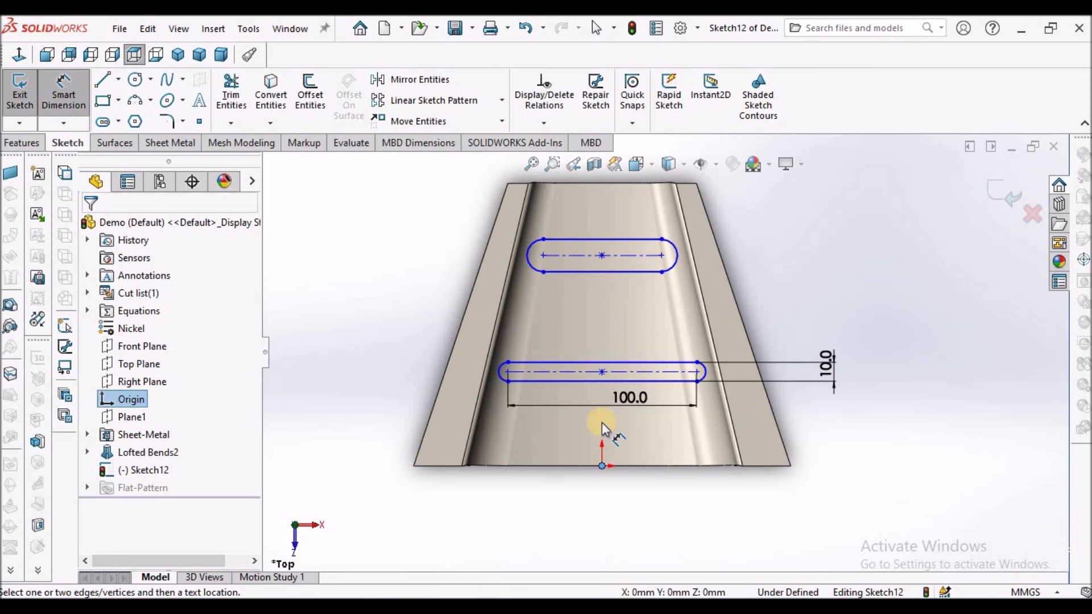
left_click(593, 373)
left_click(390, 404)
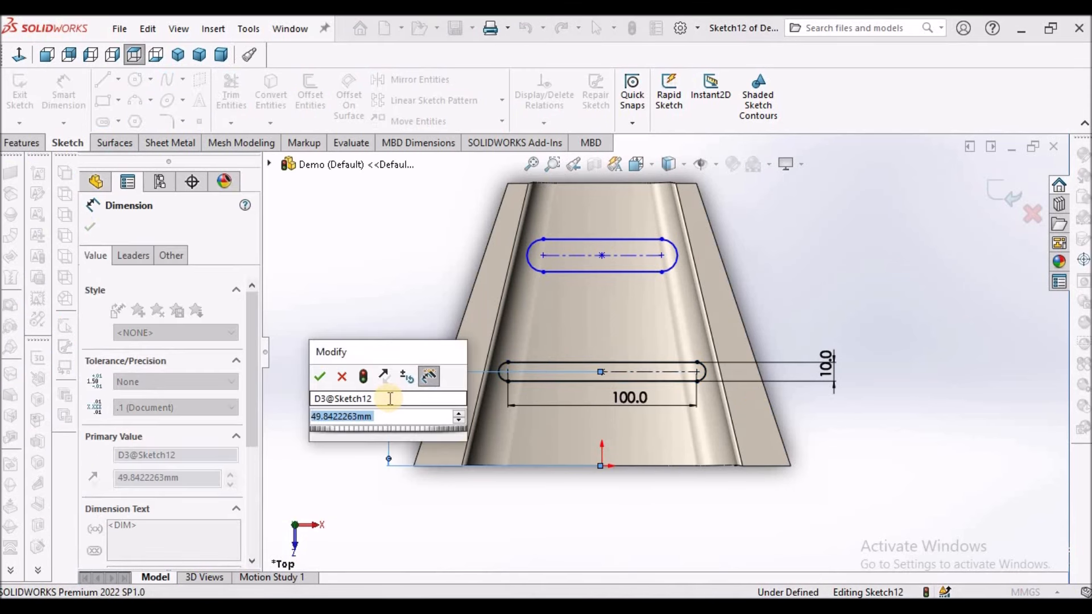
type("55")
key("Return")
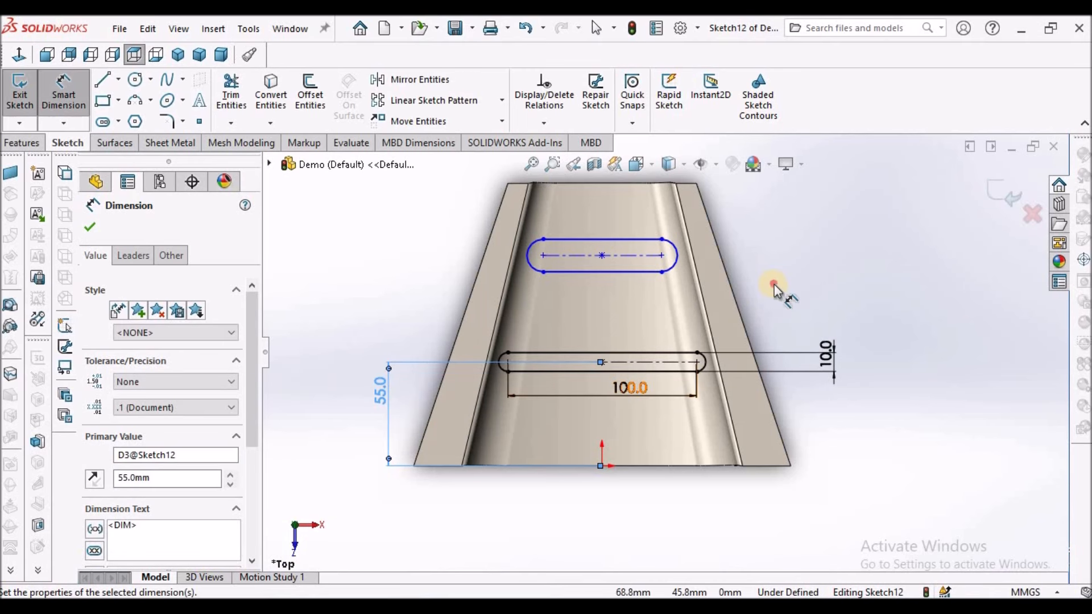
left_click(773, 284)
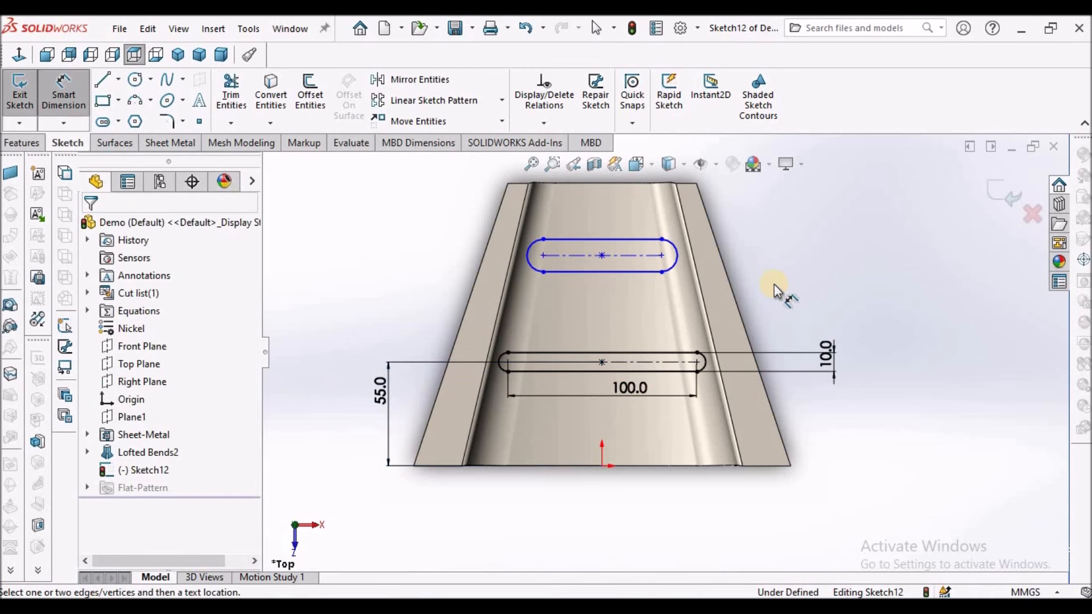
Step: Set the spacing between the two slot centres to 60 mm with a vertical dimension
left_click(602, 364)
left_click(495, 263)
left_click(455, 279)
type("60")
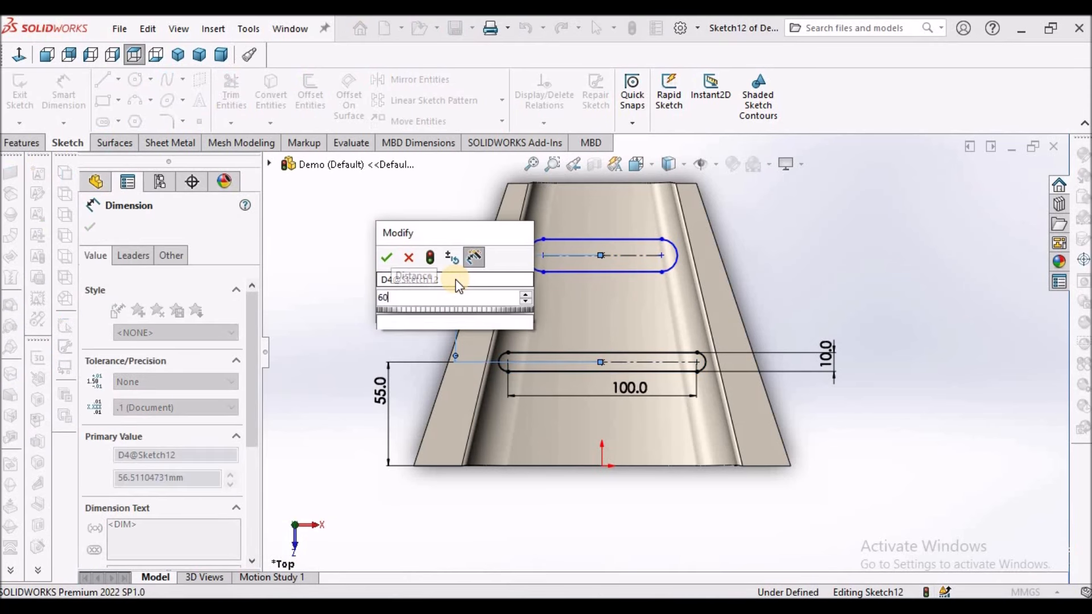
key("Return")
left_click(793, 259)
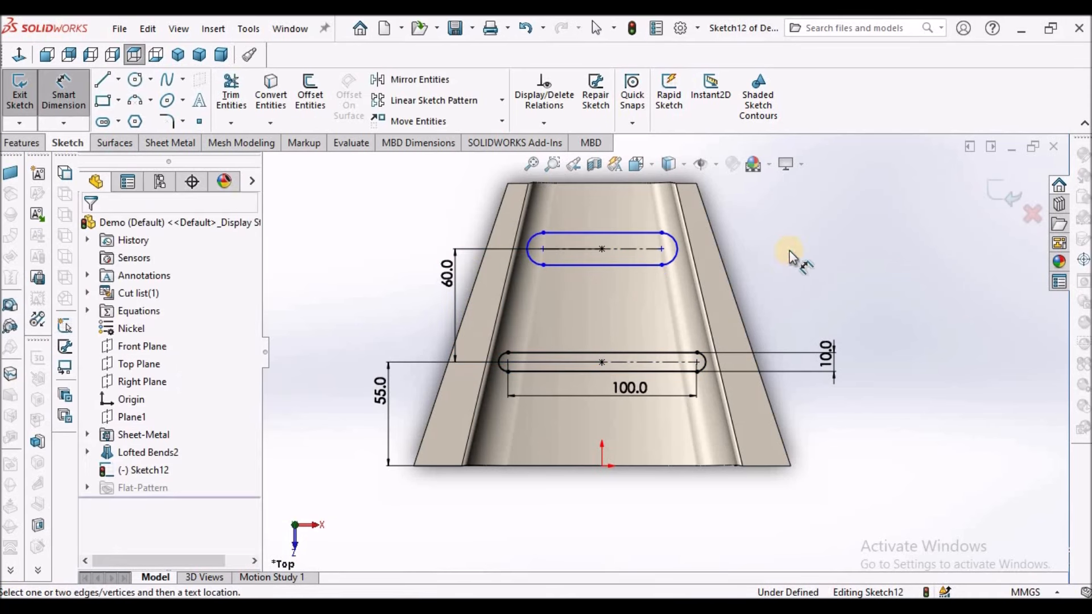
Step: Dimension the width of the slot near the narrow end as 16 mm
left_click(630, 265)
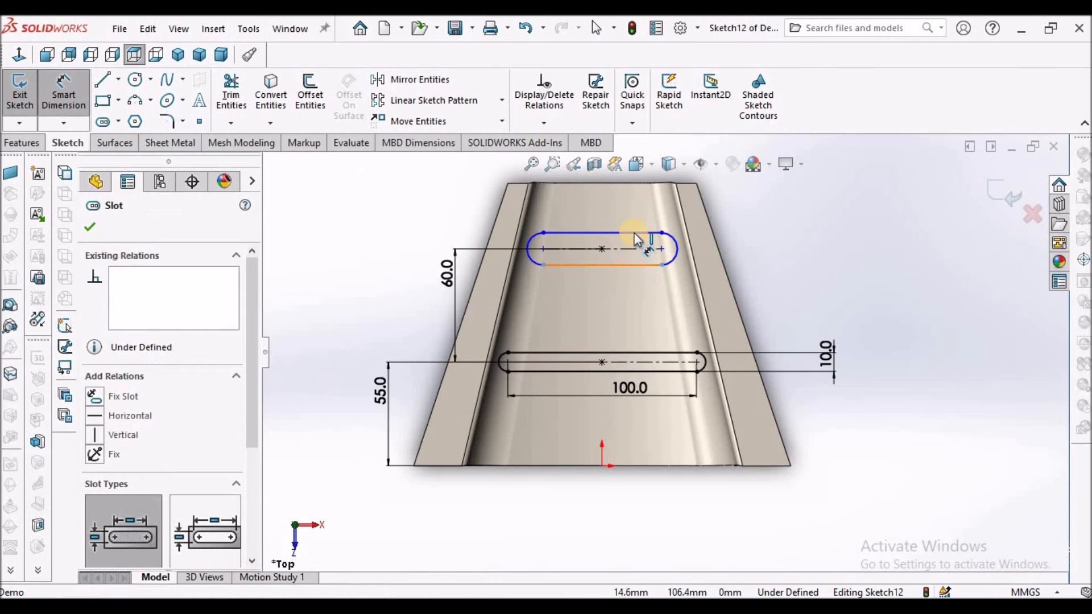
left_click(794, 250)
type("10")
key("Return")
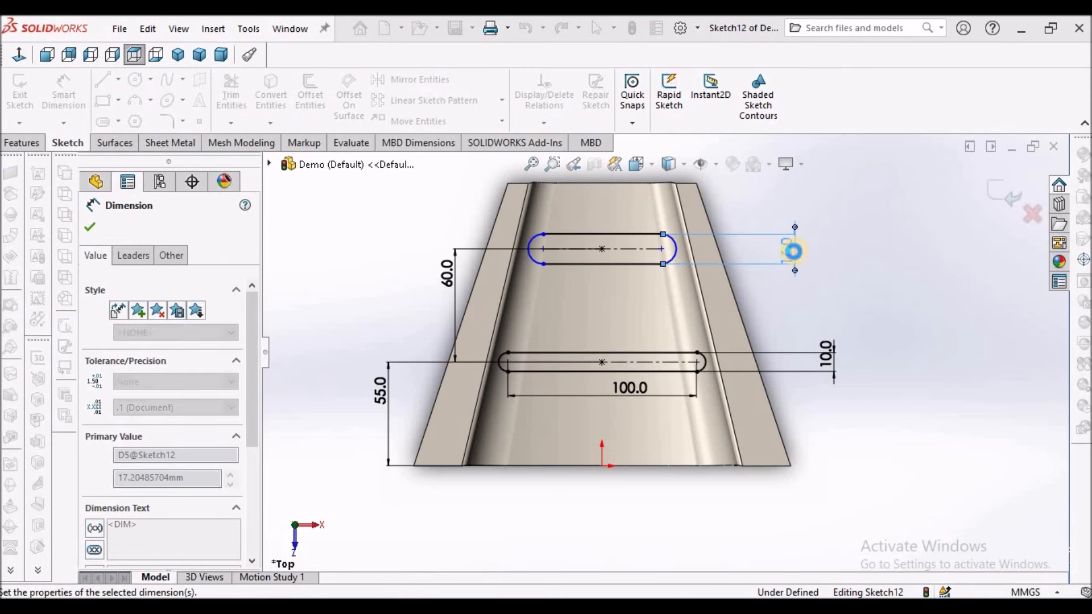
left_click(834, 332)
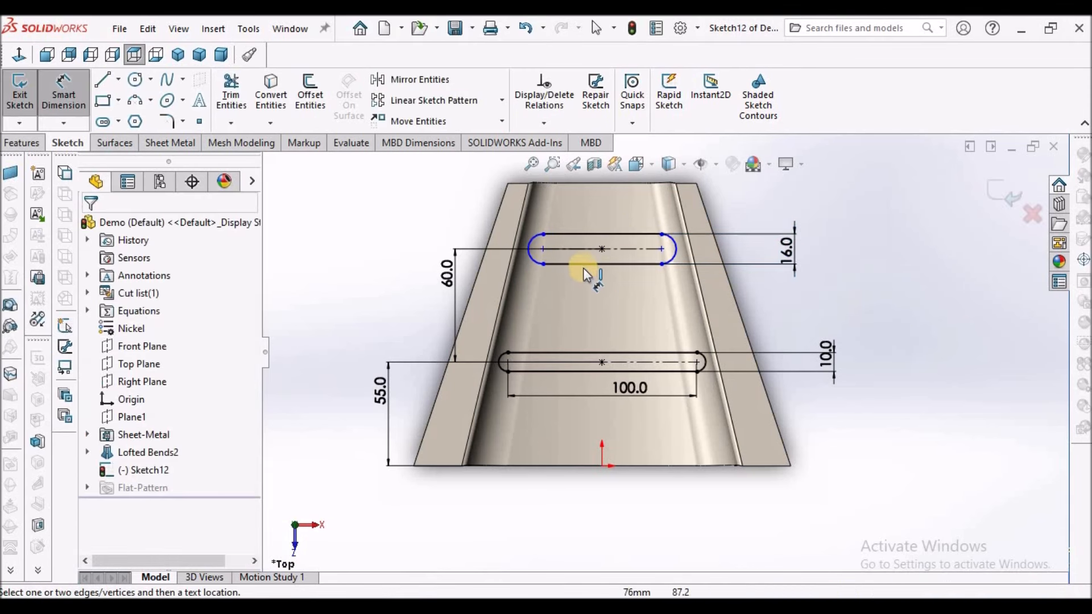
Step: Dimension the centre-to-centre length of the slot near the narrow end as 60 mm
left_click(623, 247)
left_click(624, 212)
type("60")
key("Return")
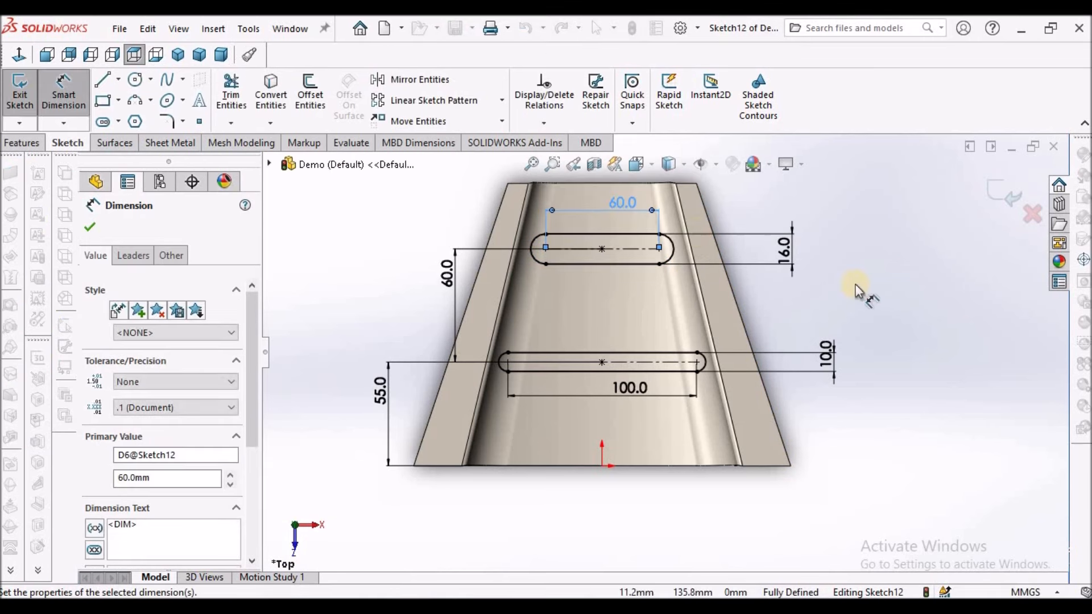
left_click(897, 302)
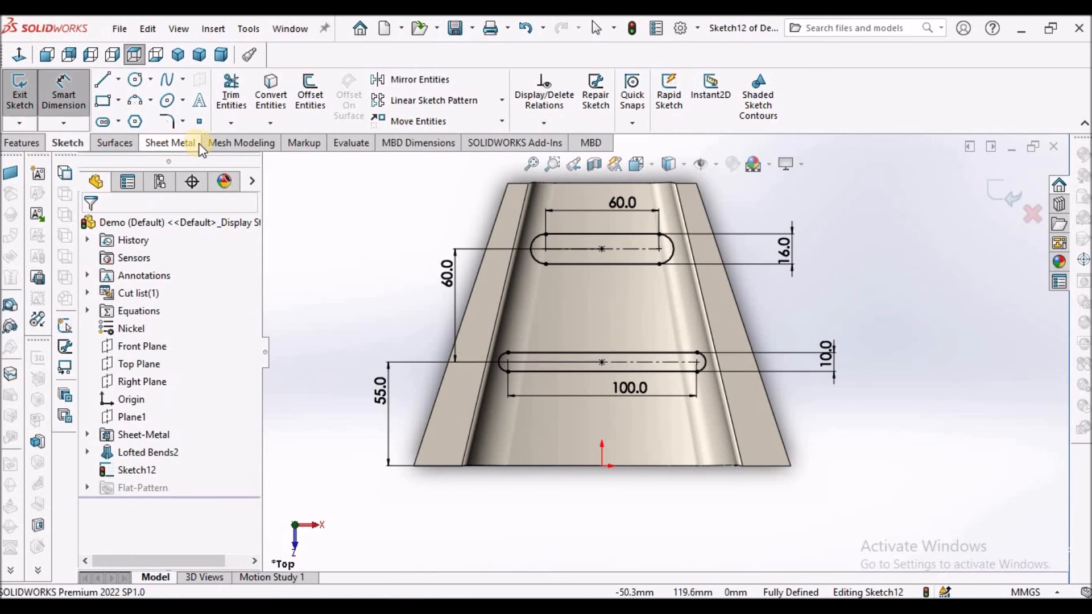
Step: Cut both sketched slots through the lofted bend with an Extruded Cut using the Through All - Both end condition
left_click(171, 143)
left_click(569, 81)
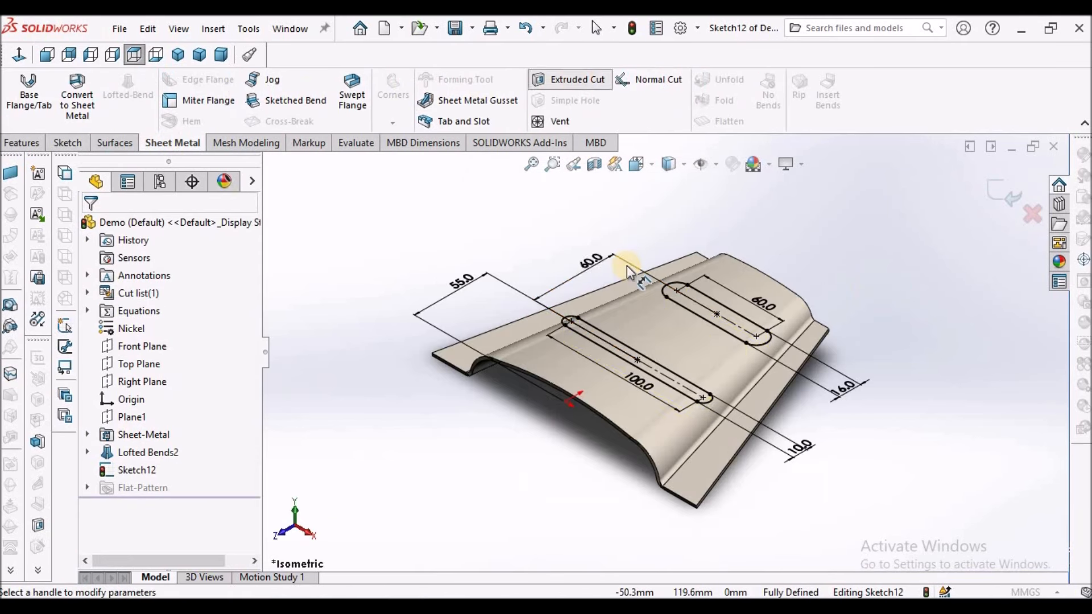
left_click(113, 378)
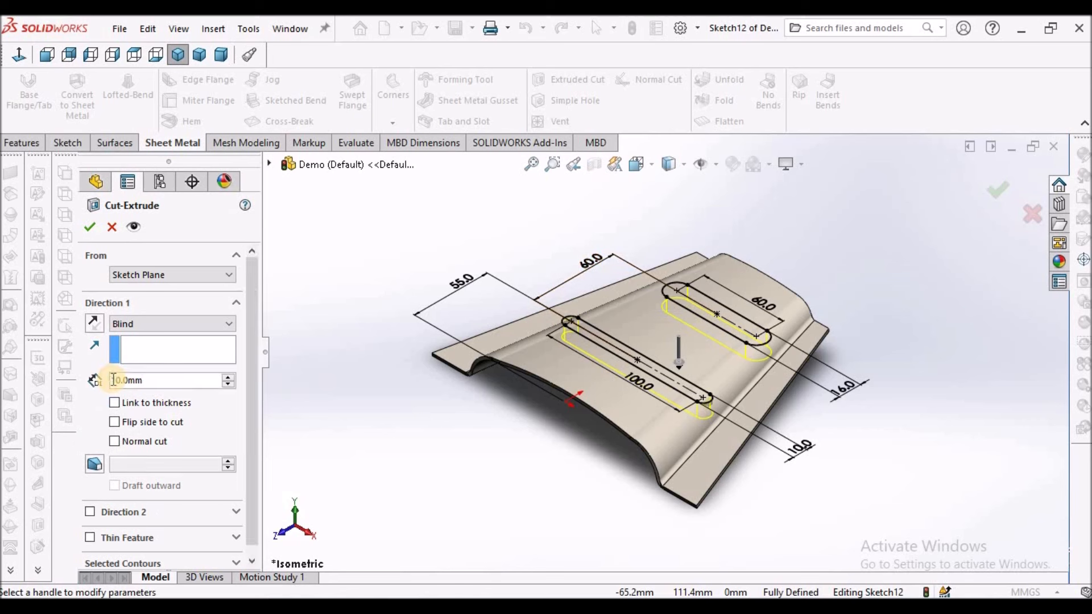
left_click(226, 323)
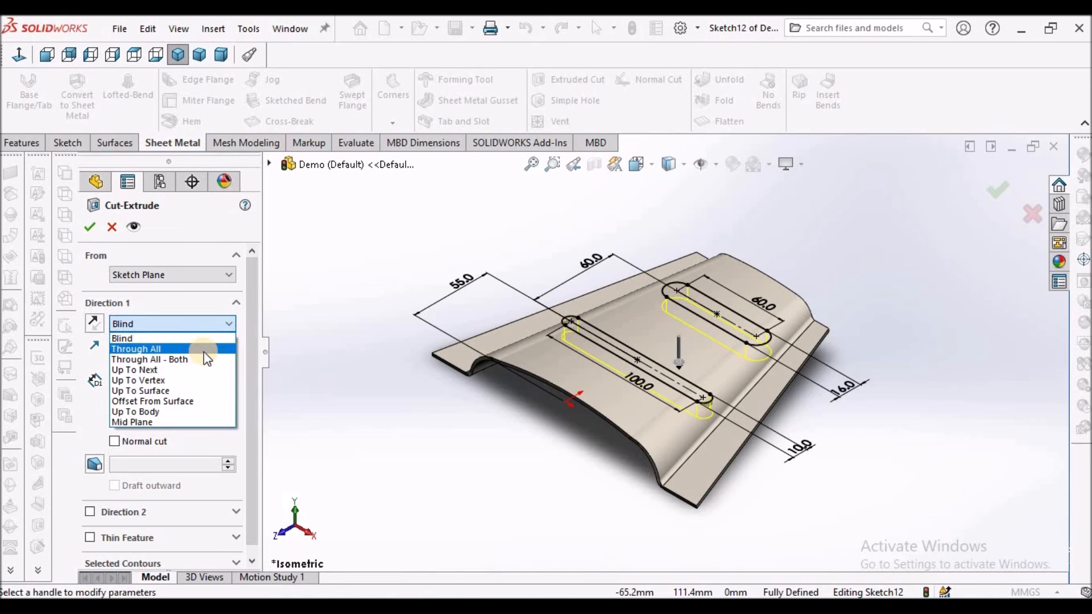
left_click(203, 359)
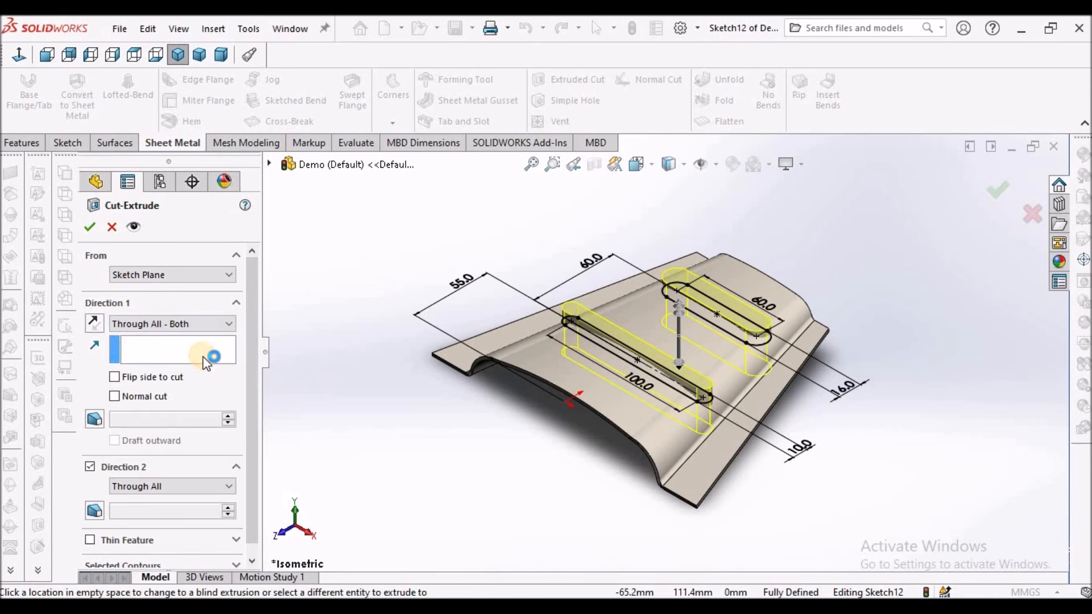
left_click(87, 226)
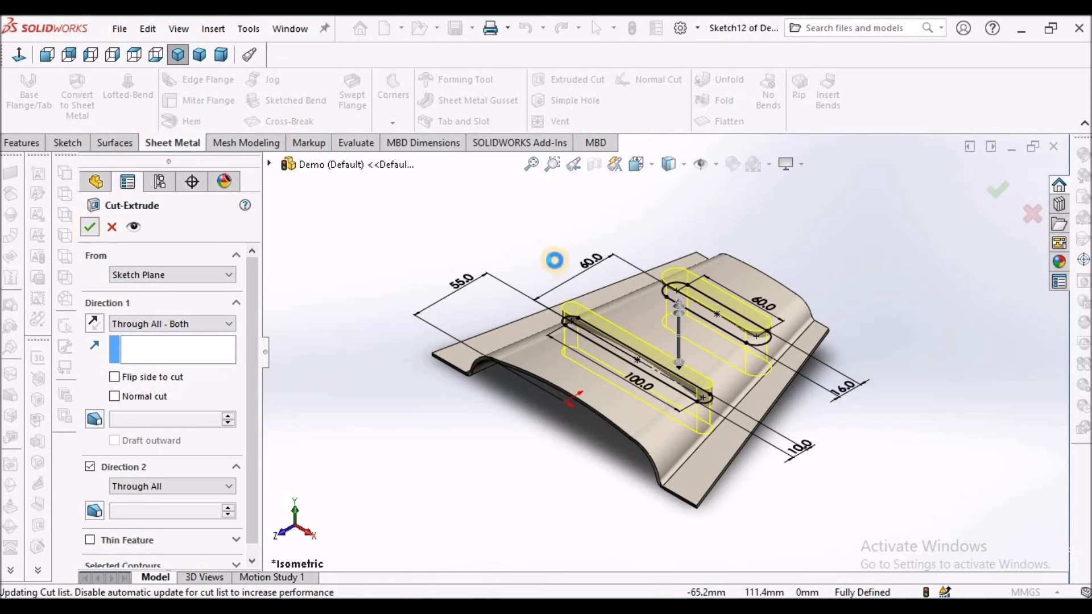
scroll(608, 316, "up", 2)
middle_click_drag(608, 316, 620, 381)
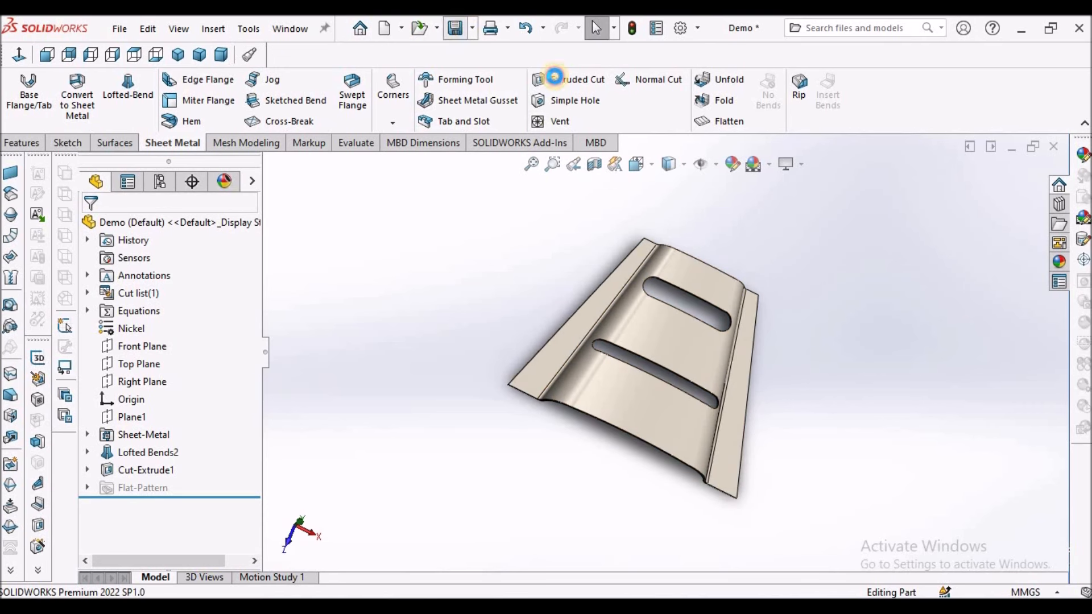
Step: Flatten the slotted part to check its flat pattern, and return it to the folded state
middle_click_drag(832, 237, 824, 227)
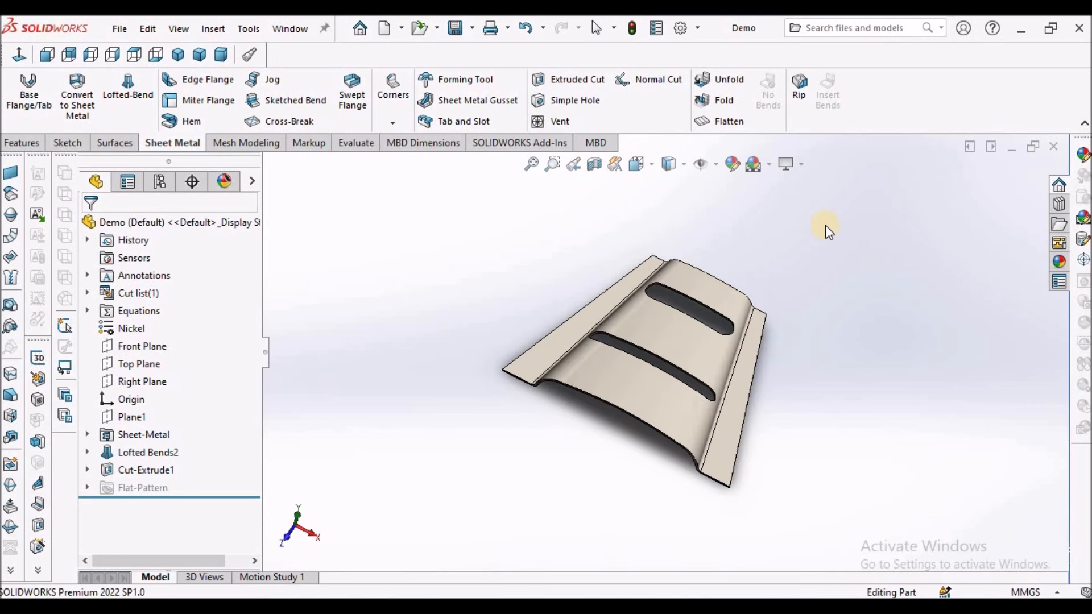
left_click(729, 122)
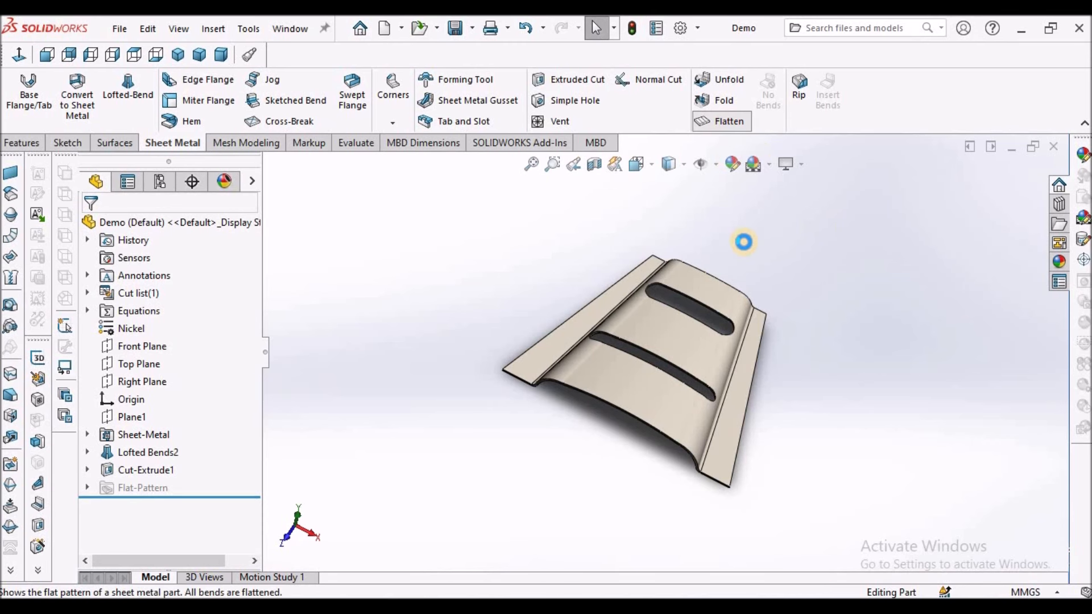
mouse_move(743, 244)
middle_mouse_down()
mouse_move(729, 334)
mouse_move(740, 411)
mouse_move(763, 261)
mouse_move(747, 313)
middle_mouse_up()
left_click(721, 121)
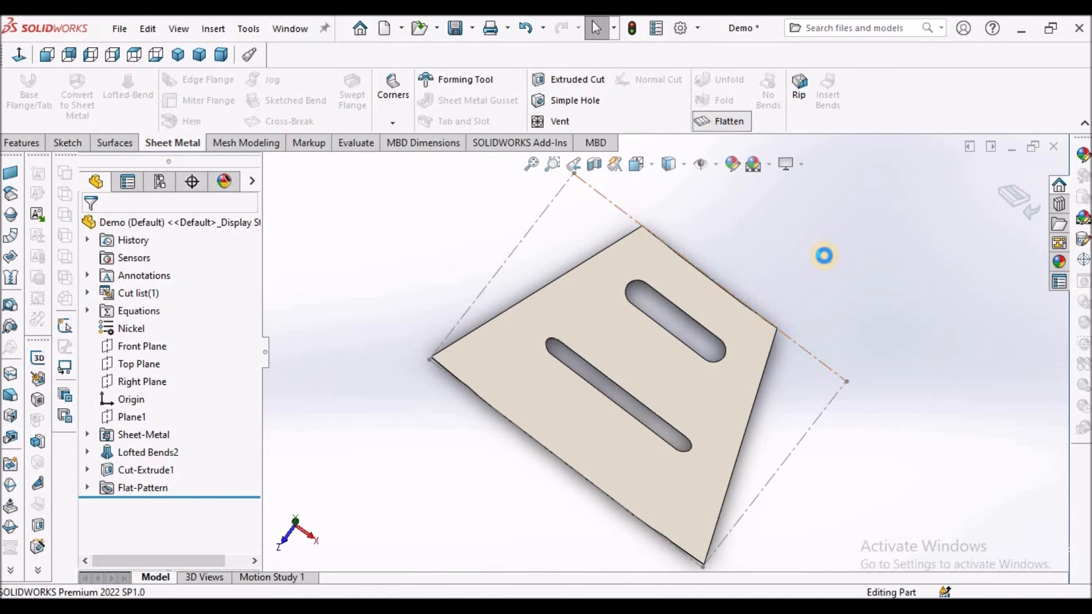
scroll(822, 258, "up", 2)
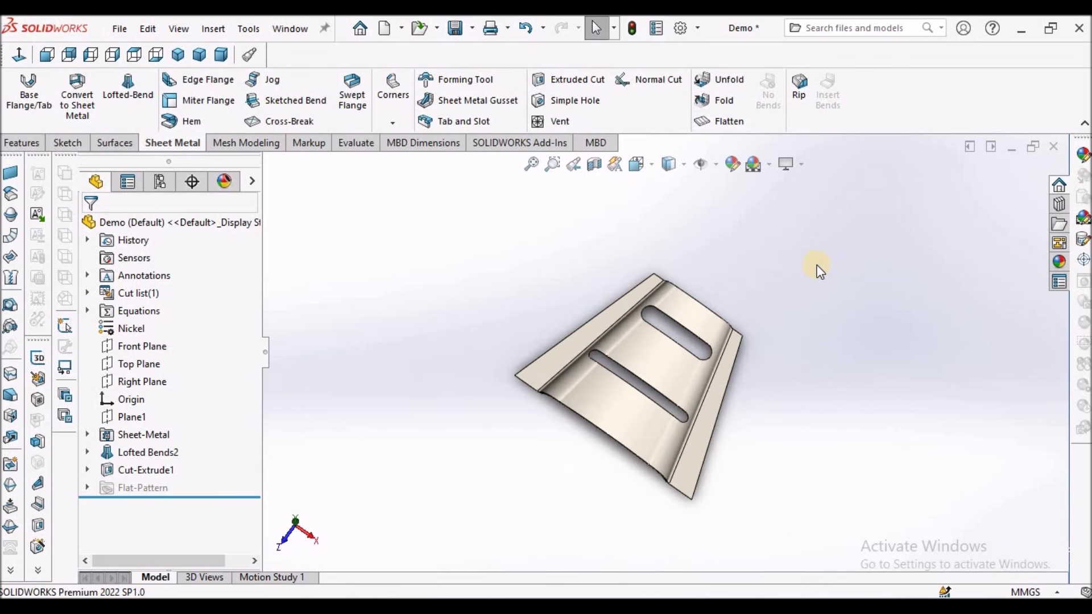
Step: Start a closed hem on the outer long edge of one side flange
middle_click_drag(801, 276, 701, 338)
scroll(700, 335, "down", 3)
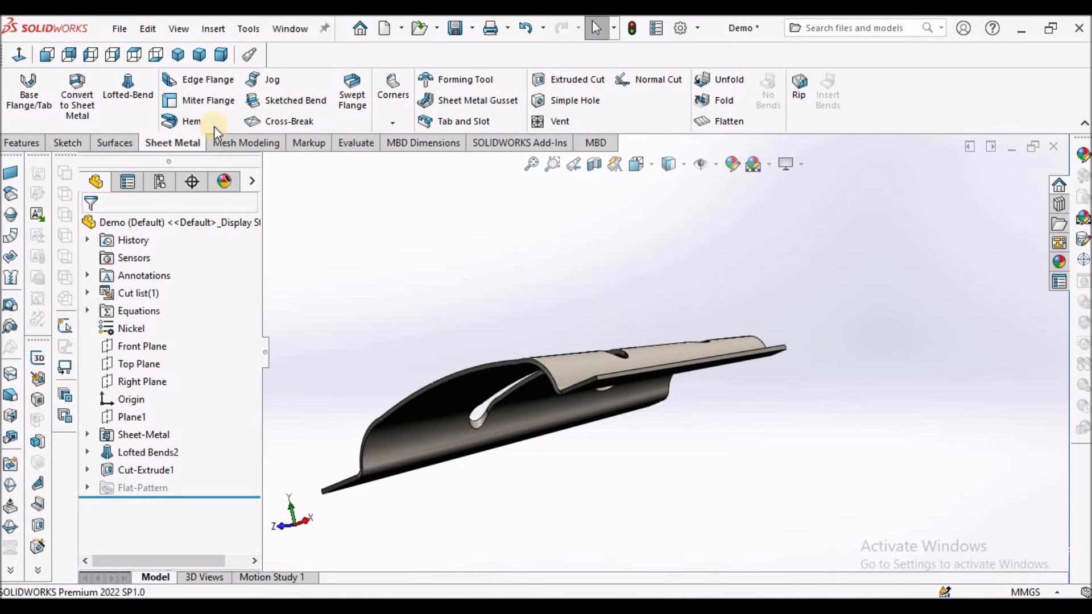
left_click(190, 122)
middle_click_drag(675, 386, 660, 256)
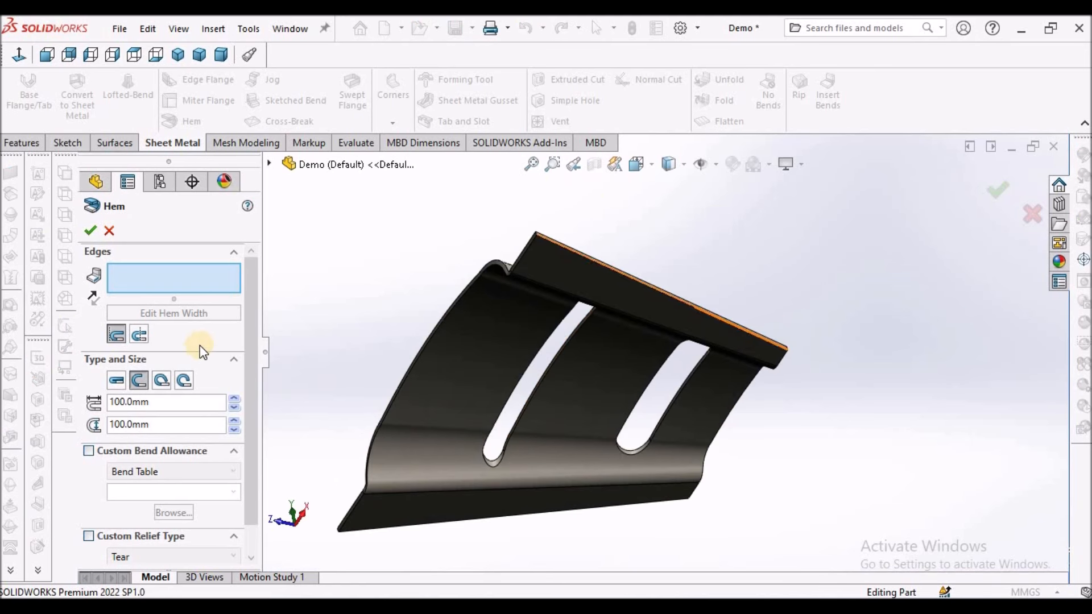
left_click(117, 384)
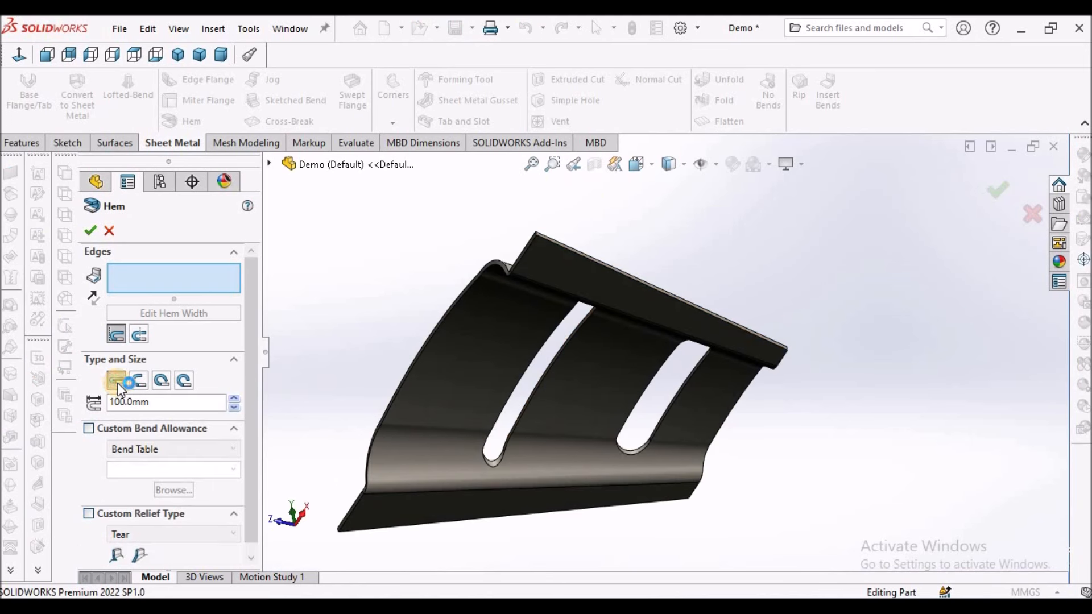
scroll(661, 304, "down", 2)
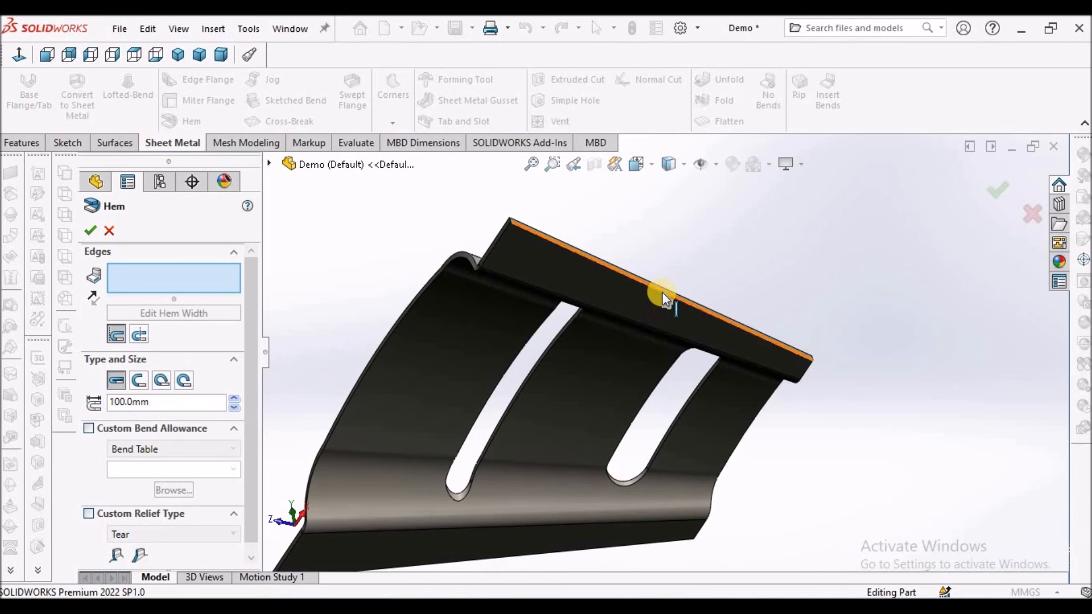
left_click(658, 295)
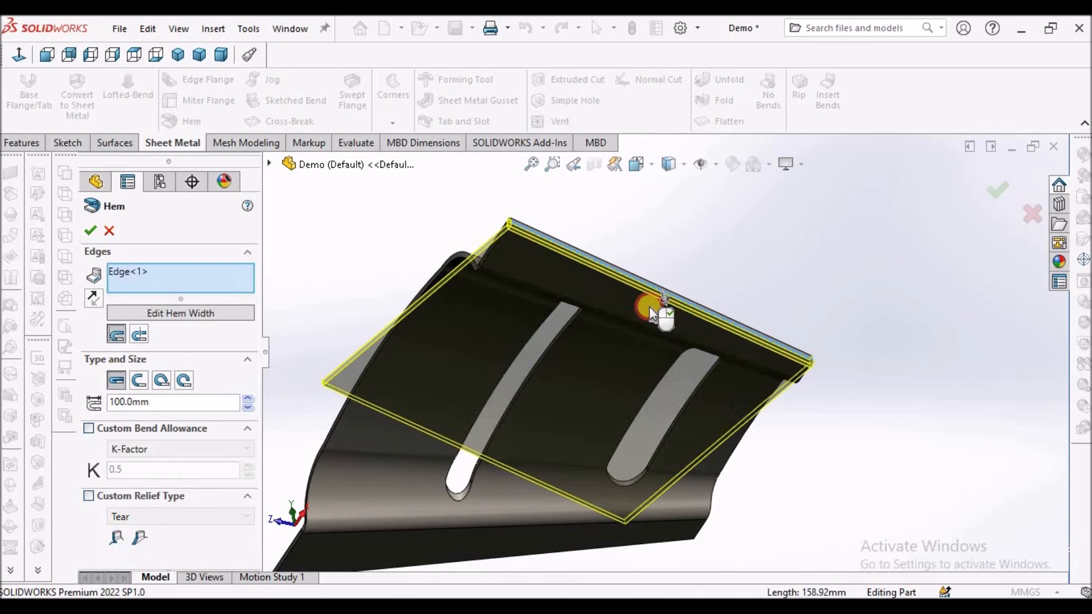
Step: Set the hem length to 12 mm and enable a custom bend allowance with a K-Factor of 0.4
left_click(177, 401)
type("2")
key("Return")
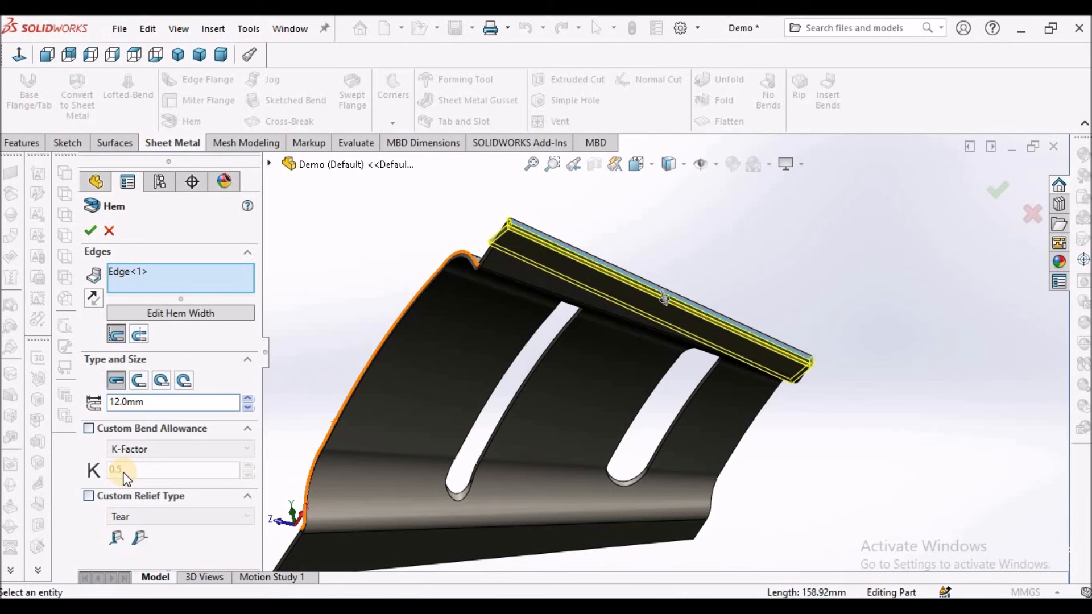
left_click(89, 429)
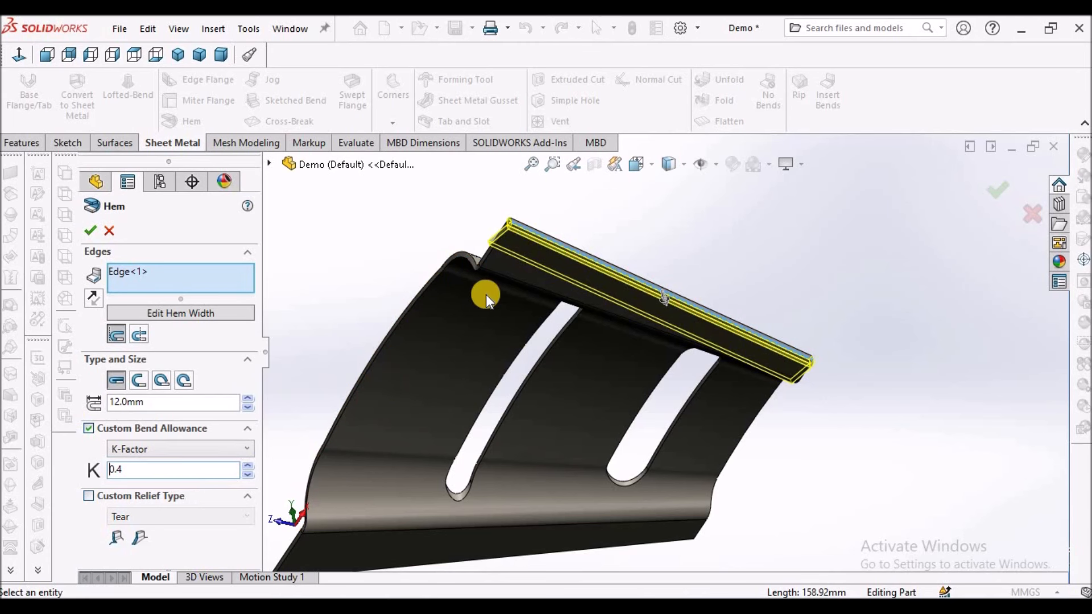
Step: Add the opposite flange's outer long edge to the hem and finish the feature
middle_click_drag(551, 257, 516, 405)
left_click(470, 432)
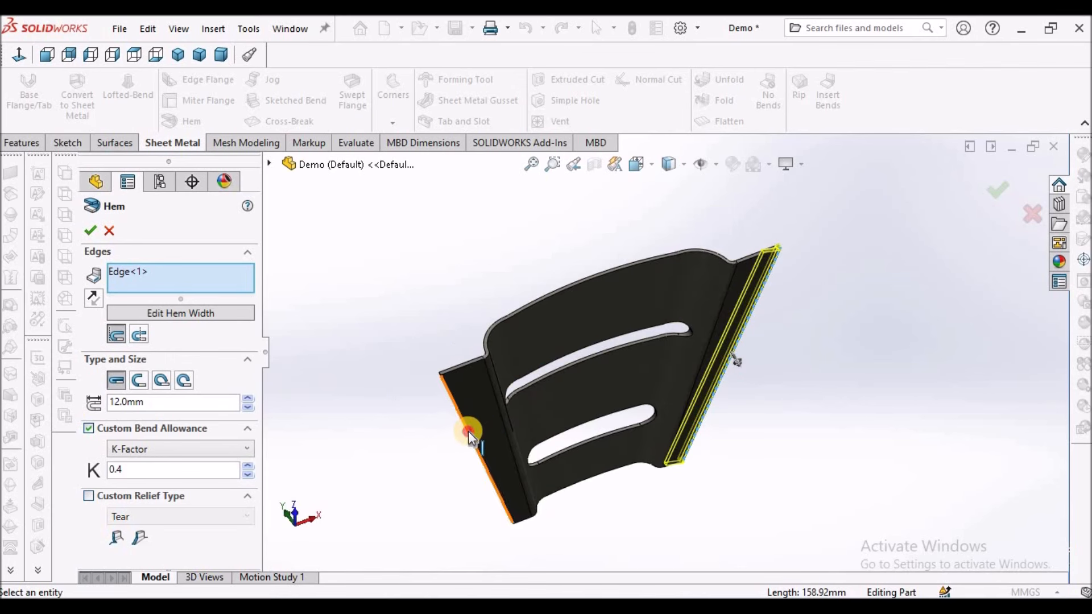
middle_click_drag(485, 309, 512, 456)
left_click(91, 228)
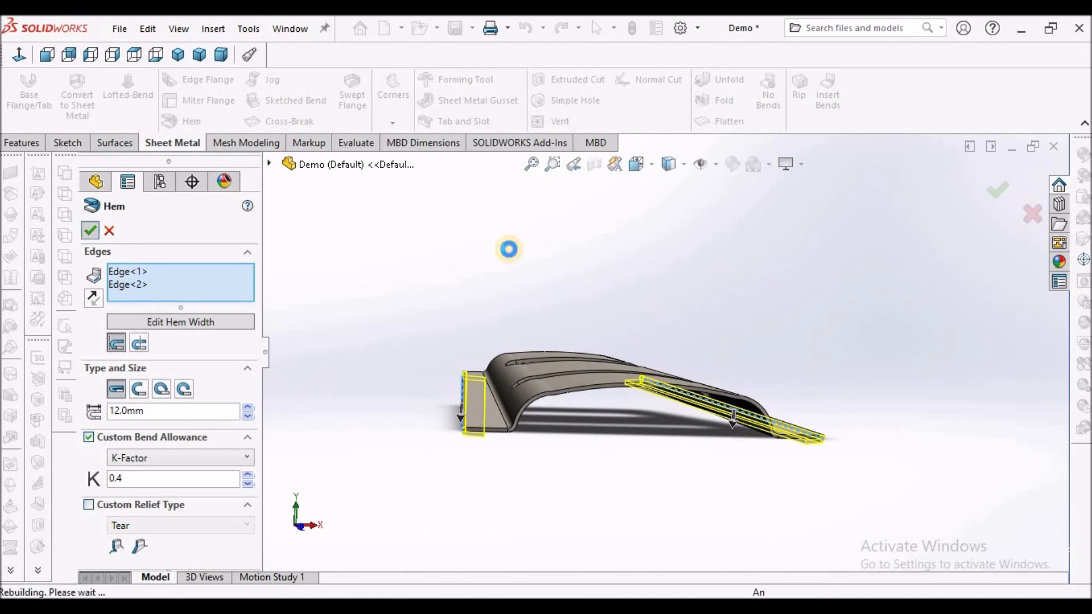
Step: Examine the hemmed flanges, and flatten and refold the part to check its flat pattern
middle_click_drag(464, 259, 763, 390)
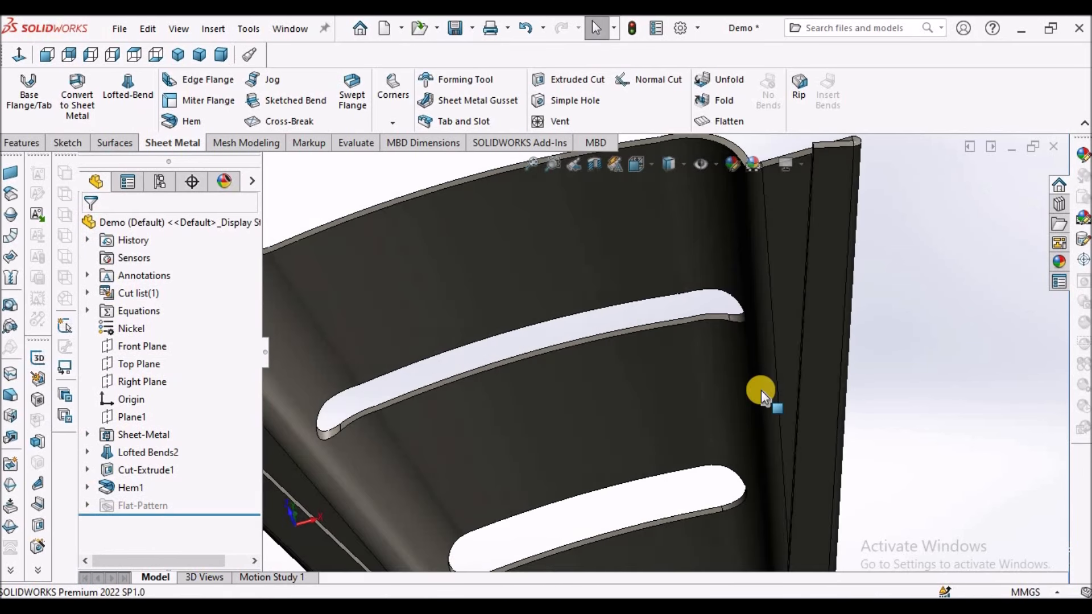
key("ctrl+1")
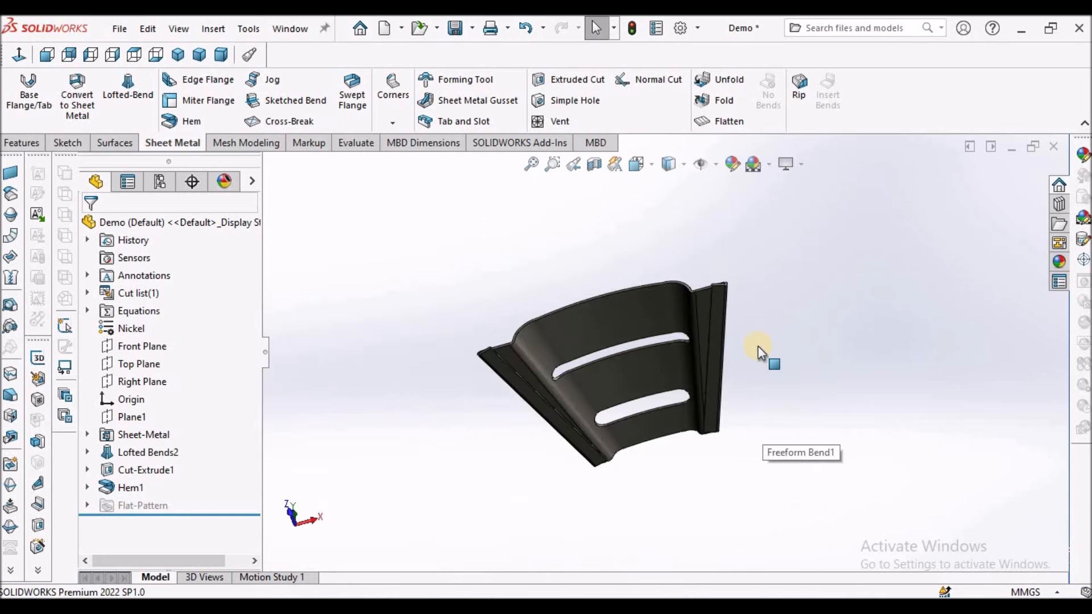
left_click(722, 121)
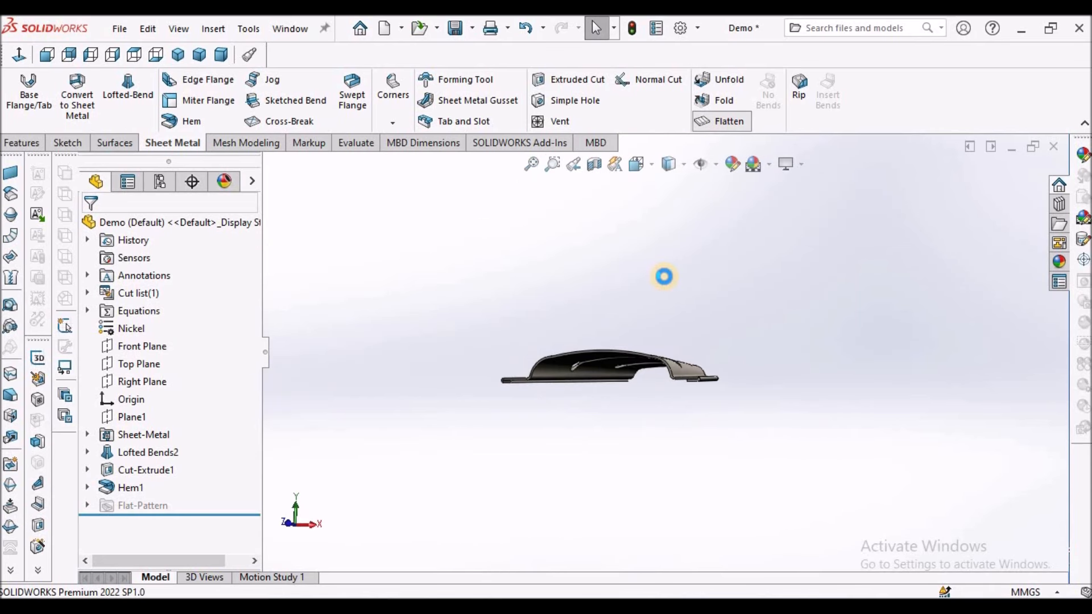
middle_click_drag(664, 273, 670, 319)
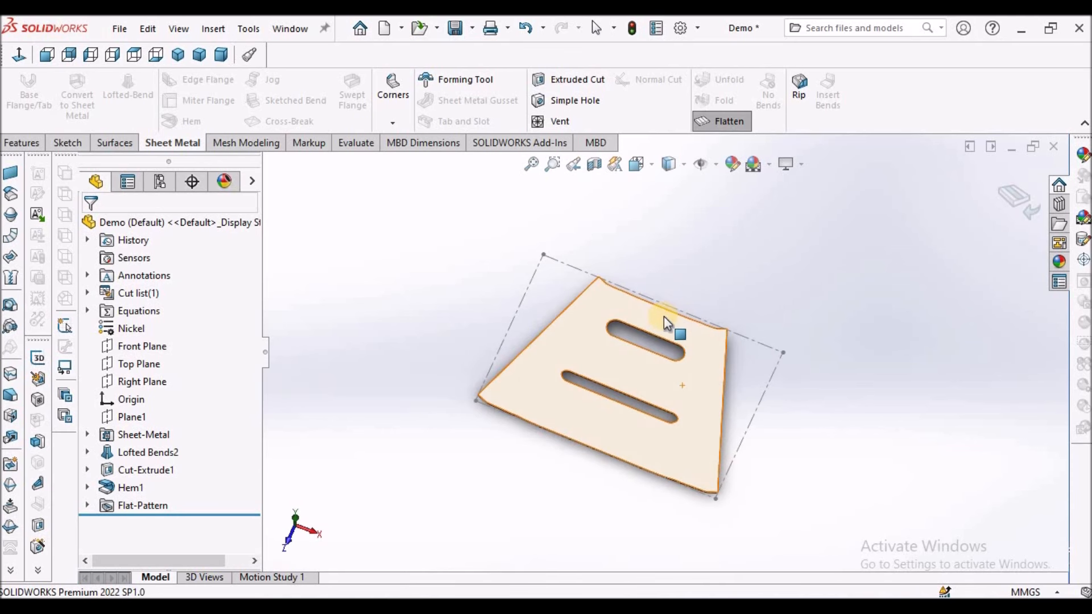
left_click(721, 121)
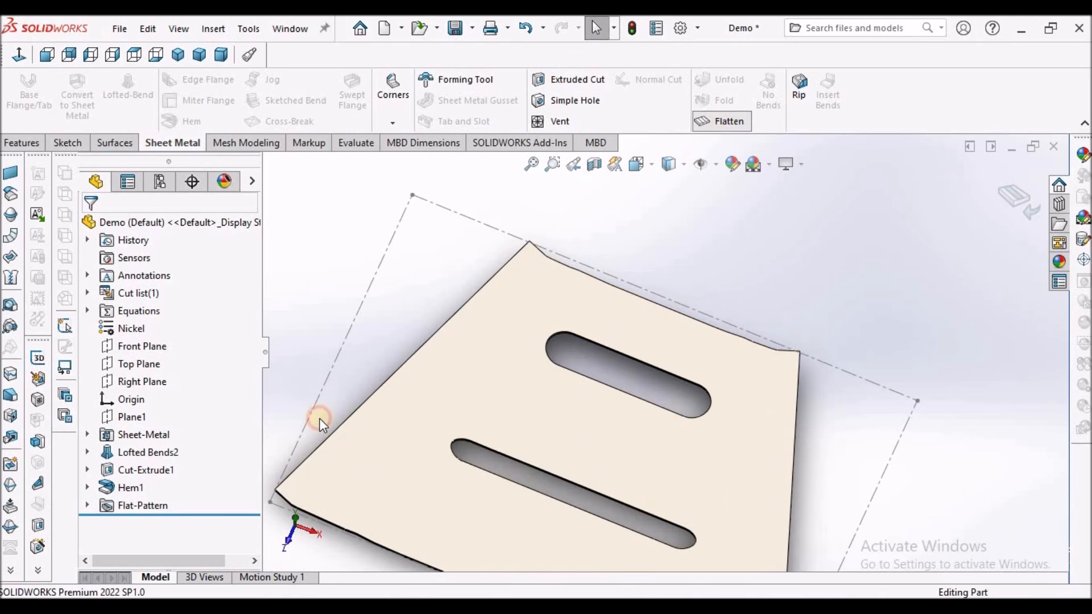
Step: Review the hem feature's edges, length and custom bend allowance in its definition
right_click(124, 488)
left_click(138, 245)
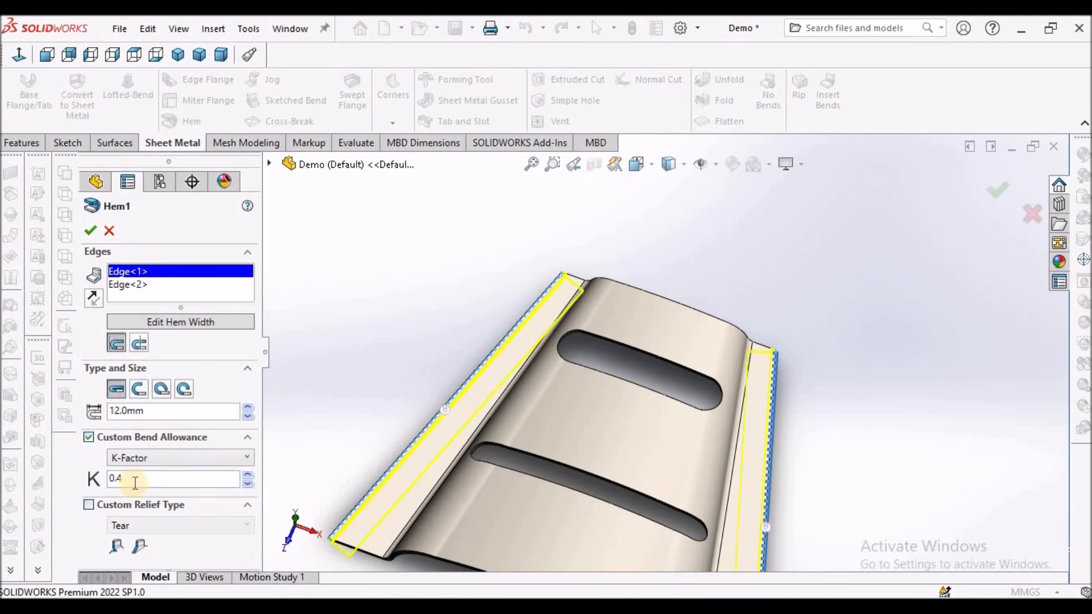
left_click(90, 231)
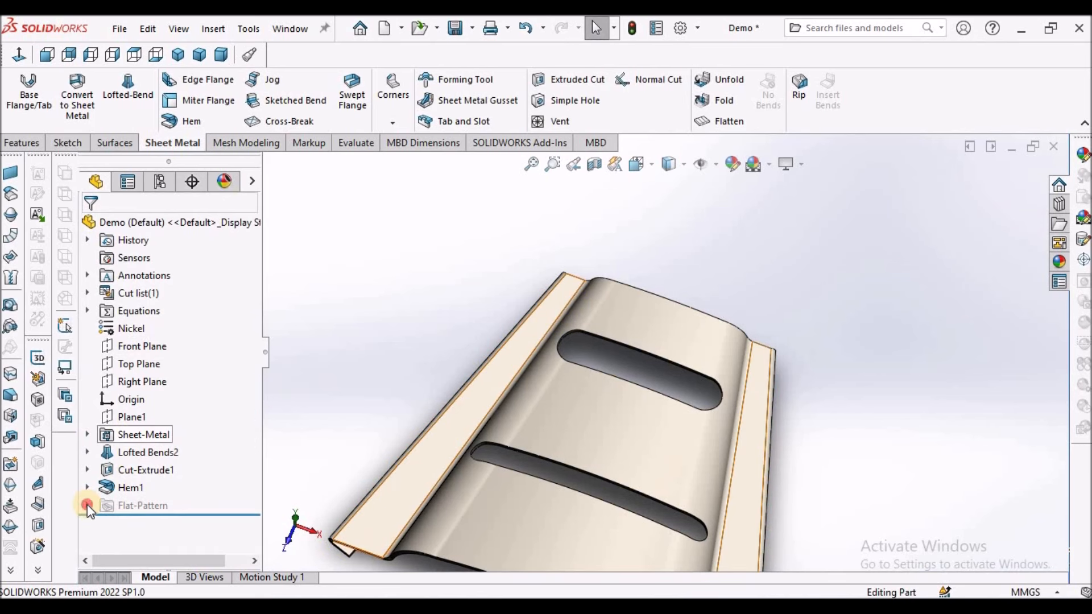
Step: Inspect the flat pattern's sub-features, including the freeform bend's flatten entry, and examine the folded part
left_click(87, 506)
left_click(106, 523)
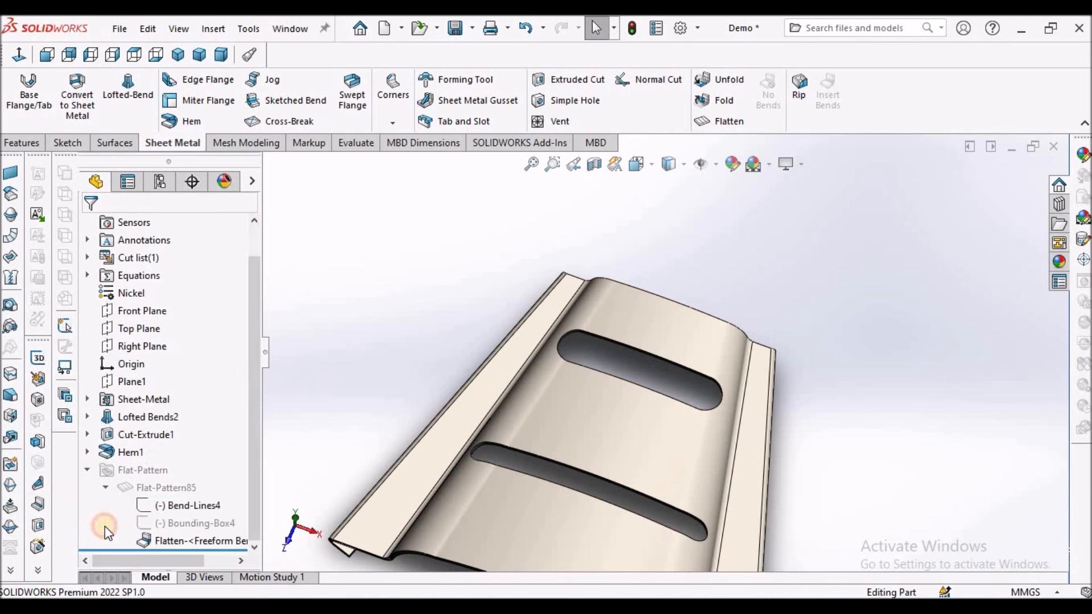
left_click(174, 541)
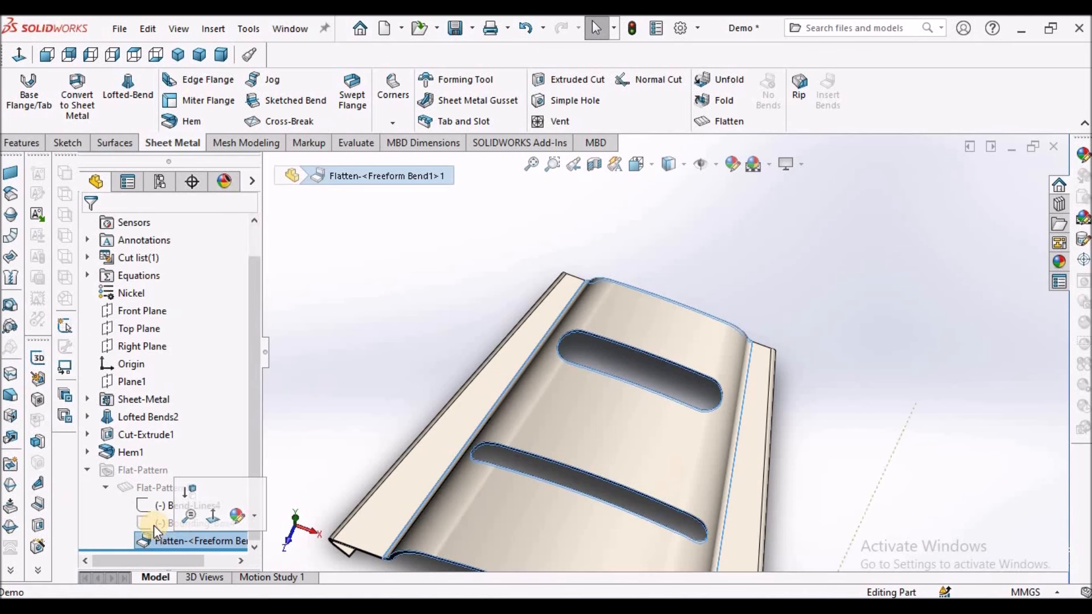
left_click(106, 488)
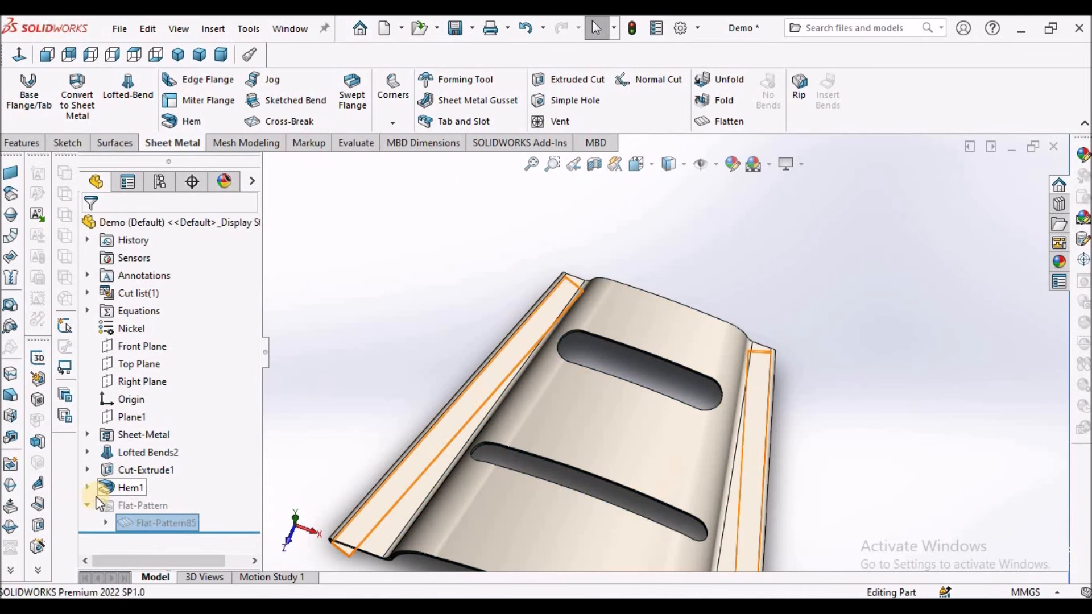
scroll(615, 380, "up", 5)
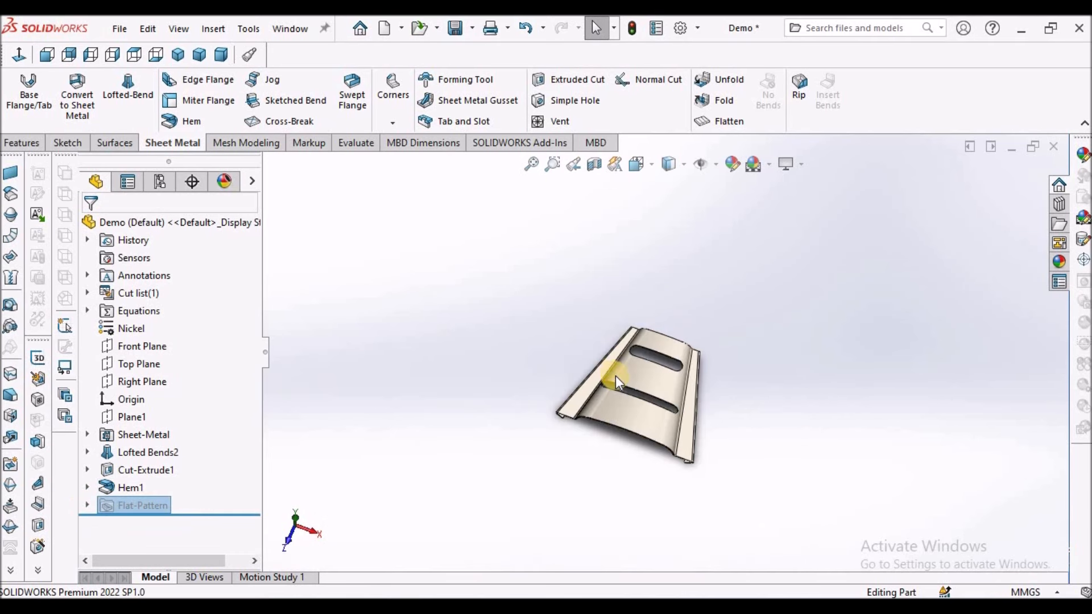
scroll(645, 393, "down", 5)
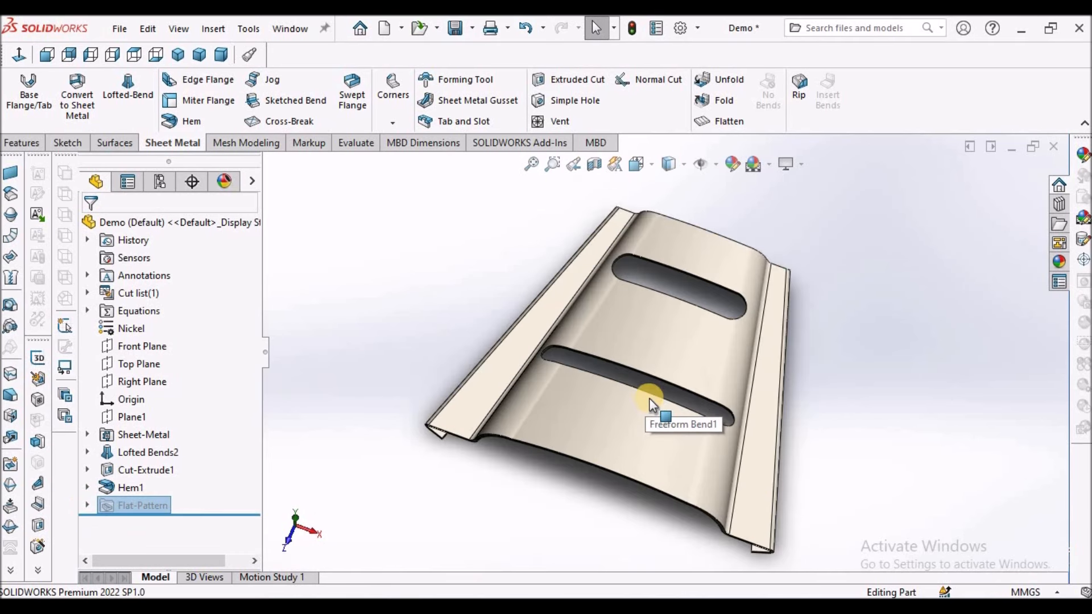
middle_click_drag(633, 332, 666, 393)
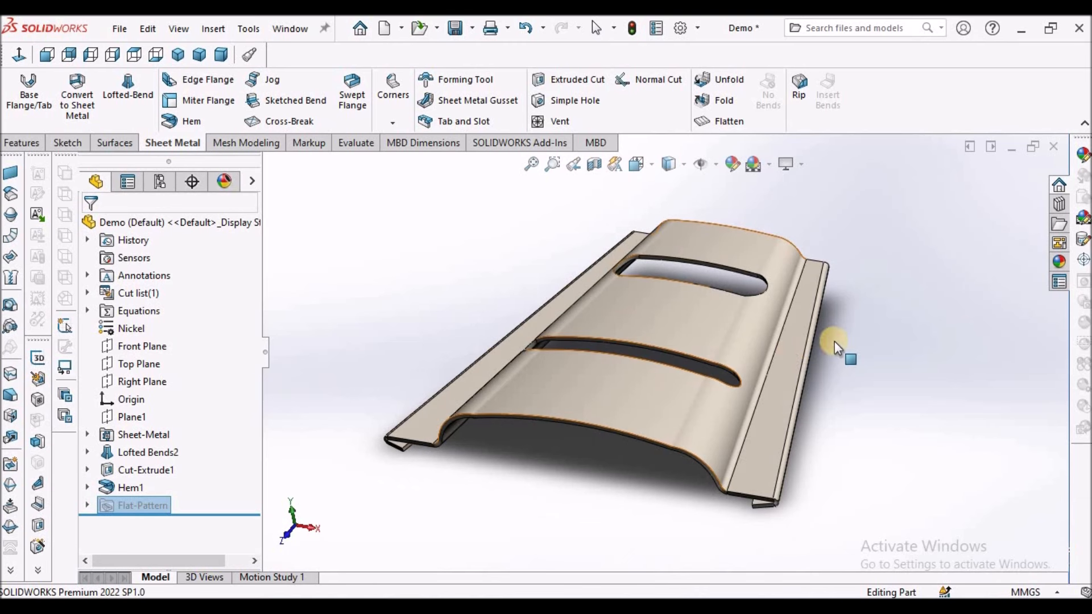
scroll(842, 336, "up", 5)
scroll(626, 370, "down", 3)
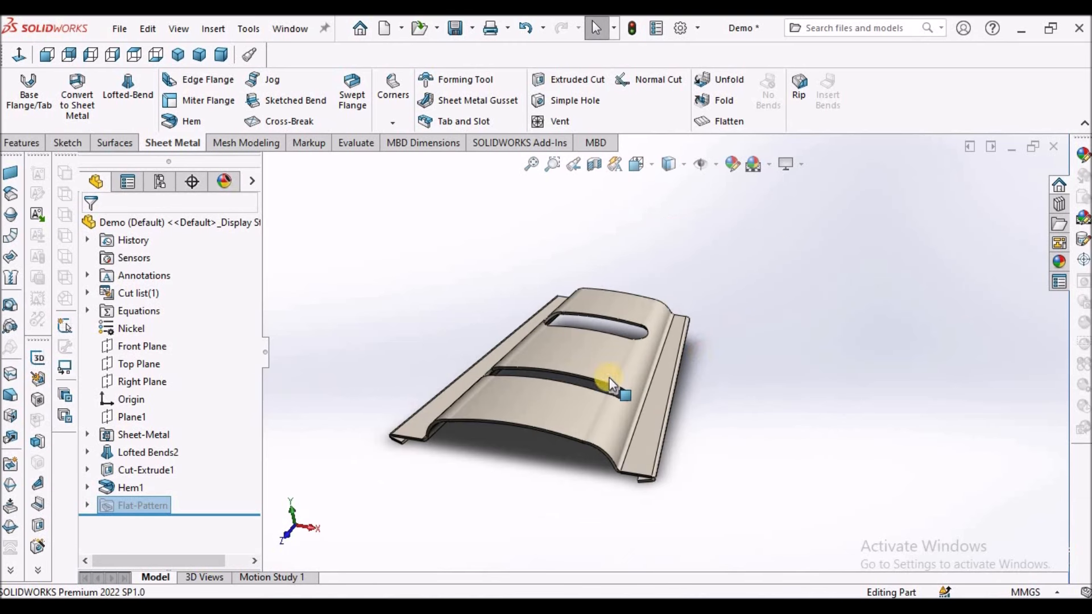
Step: Reopen the hem feature's definition for another check and cancel out of it
right_click(131, 486)
left_click(147, 243)
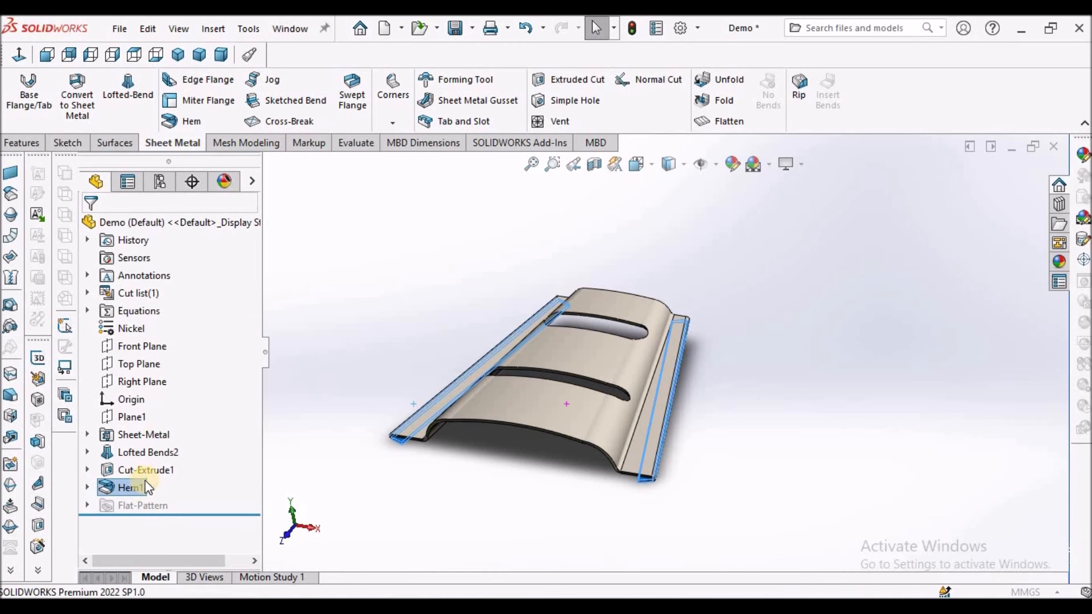
left_click(109, 231)
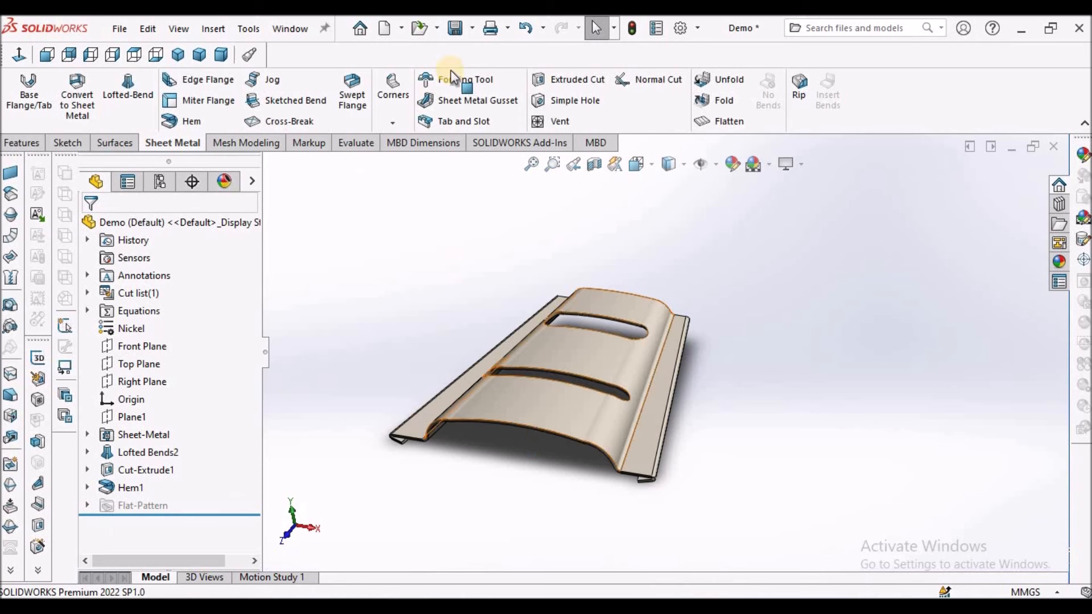
Step: Start a Break Corner feature with a 9.5 mm chamfer on the two inner hem corners at the part's wide end
left_click(394, 122)
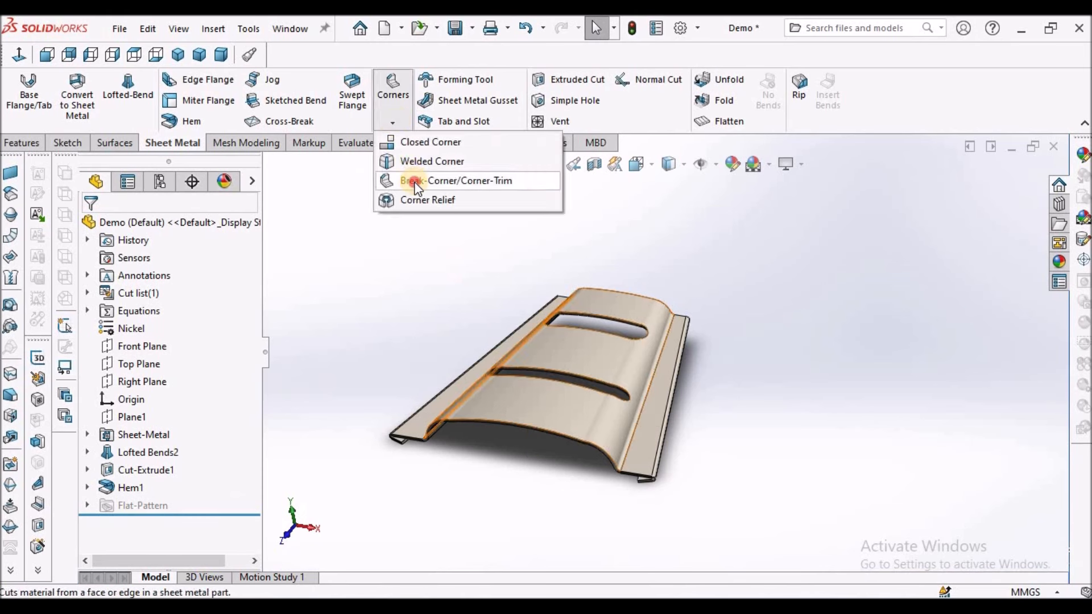
left_click(416, 179)
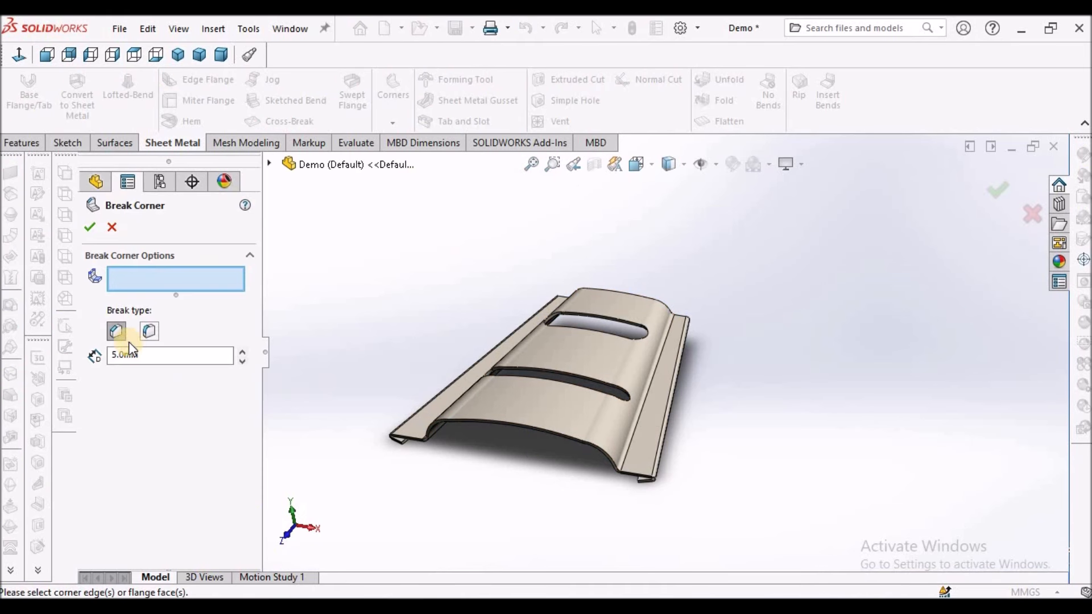
middle_click_drag(335, 307, 347, 228)
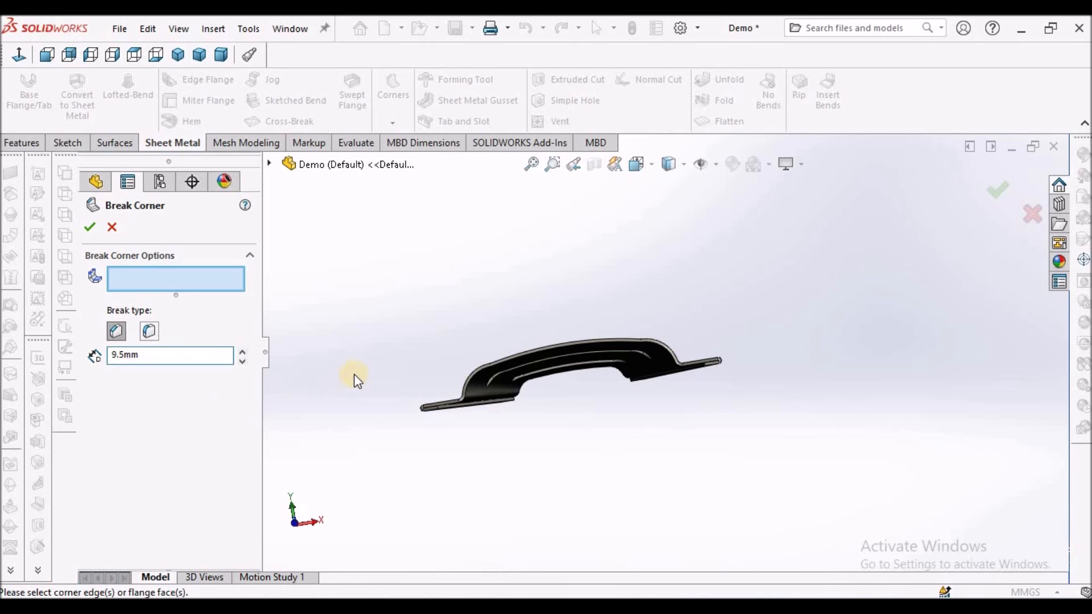
scroll(477, 352, "down", 10)
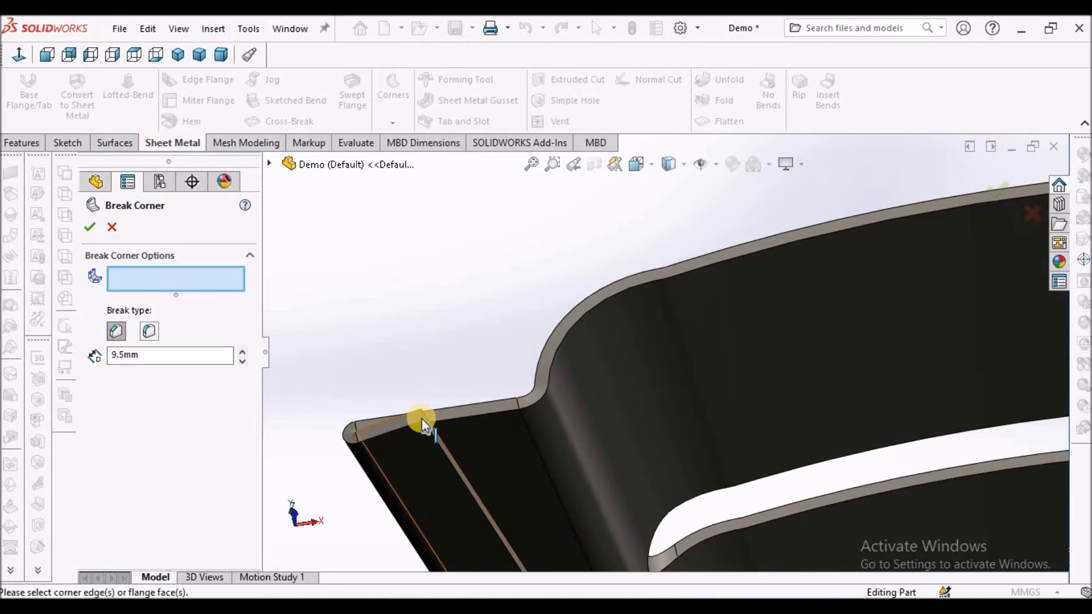
left_click(422, 417)
scroll(495, 370, "up", 8)
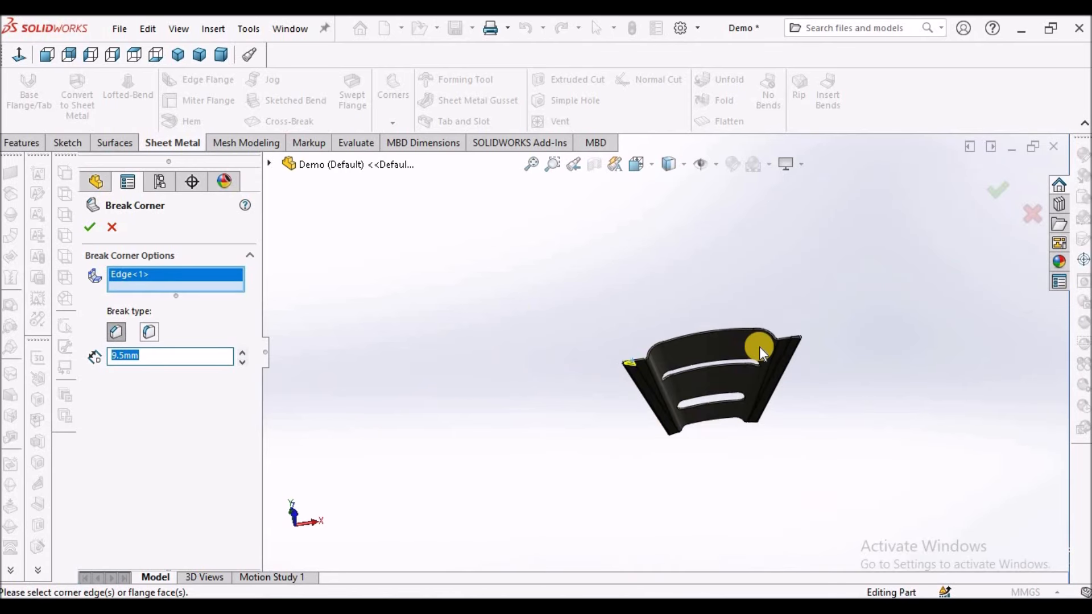
scroll(788, 346, "down", 8)
scroll(734, 342, "down", 3)
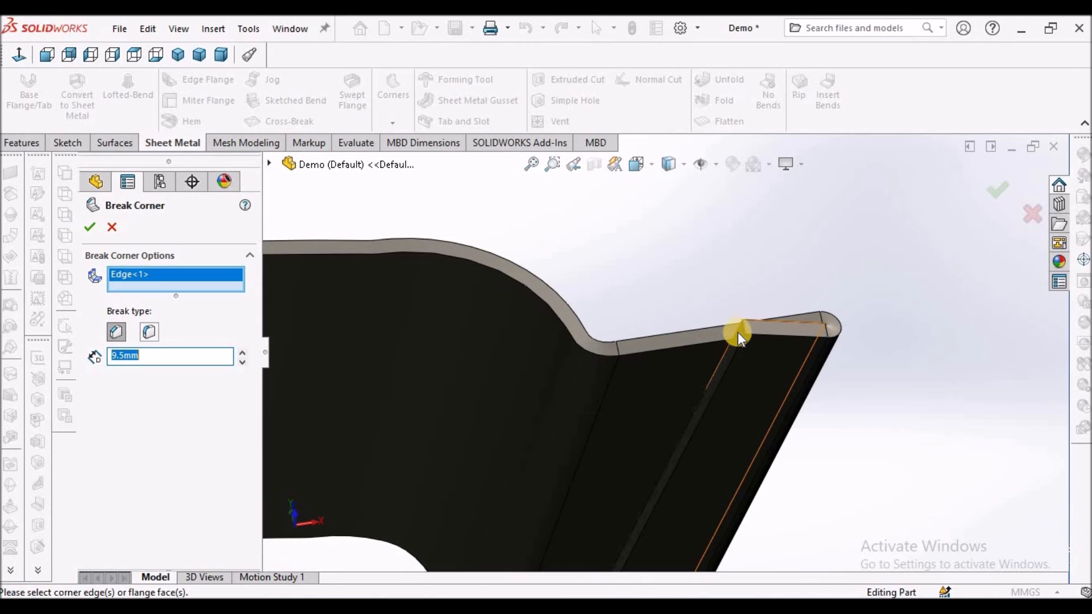
left_click(745, 323)
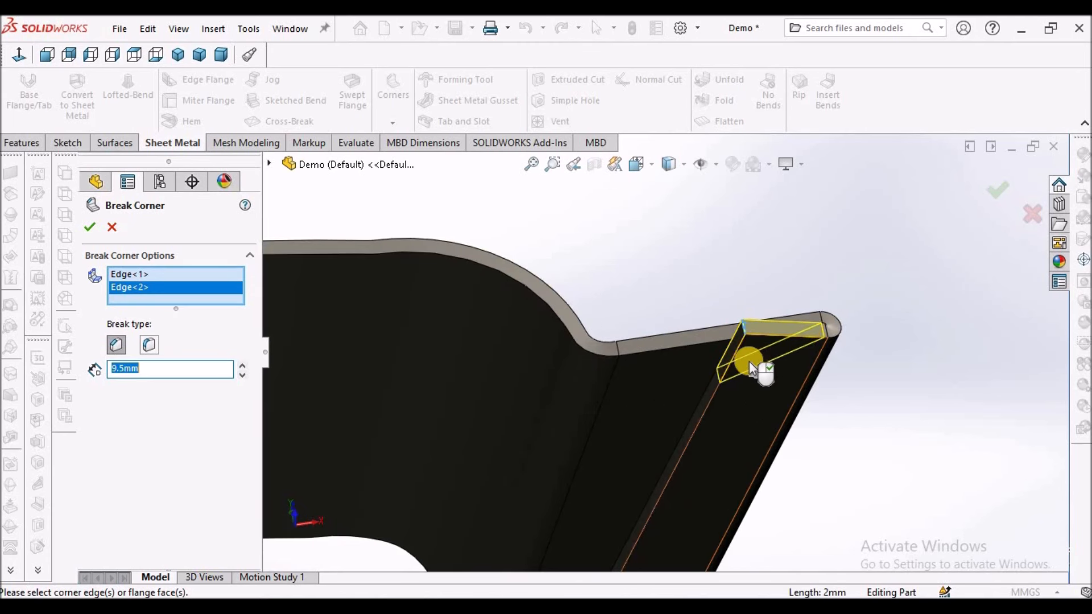
Step: Add the two inner hem corners at the narrow end to the 9.5 mm corner break and create the feature
scroll(750, 360, "up", 10)
middle_click_drag(653, 448, 654, 268)
scroll(644, 460, "down", 6)
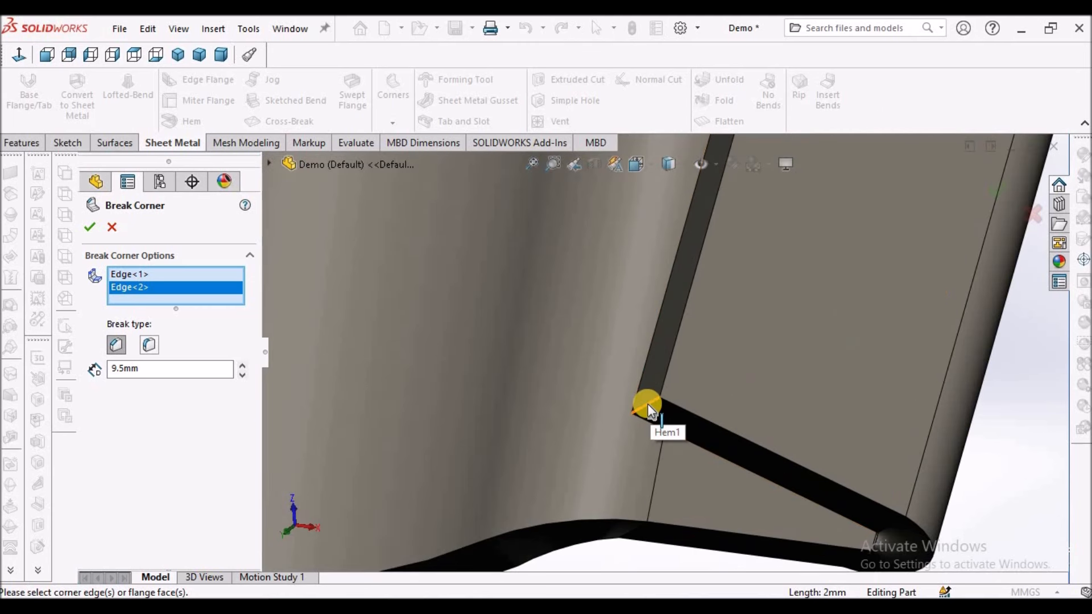
left_click(648, 404)
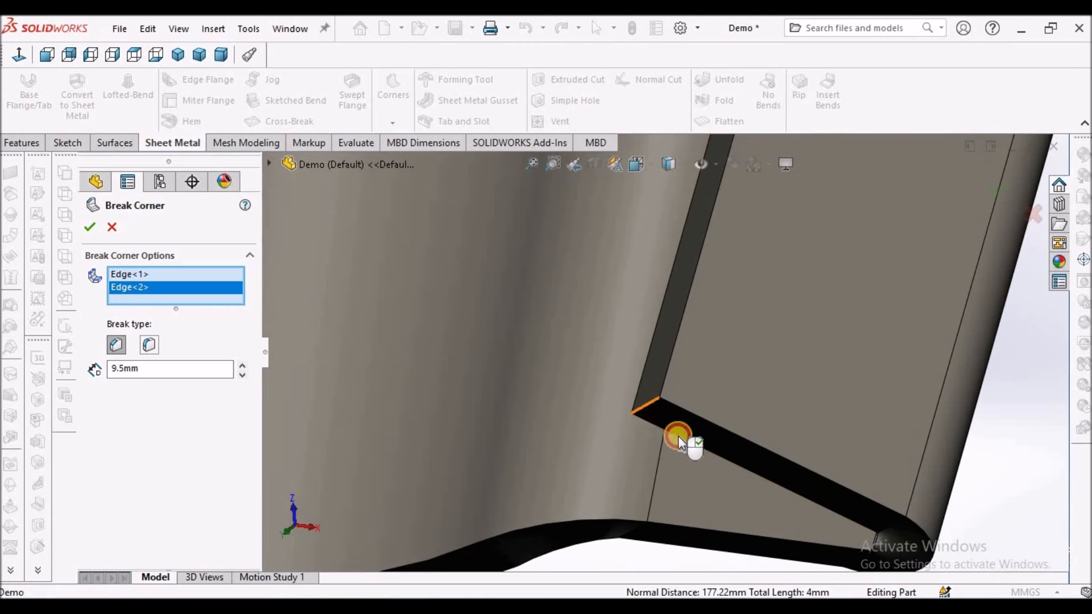
scroll(682, 445, "up", 8)
scroll(378, 322, "down", 8)
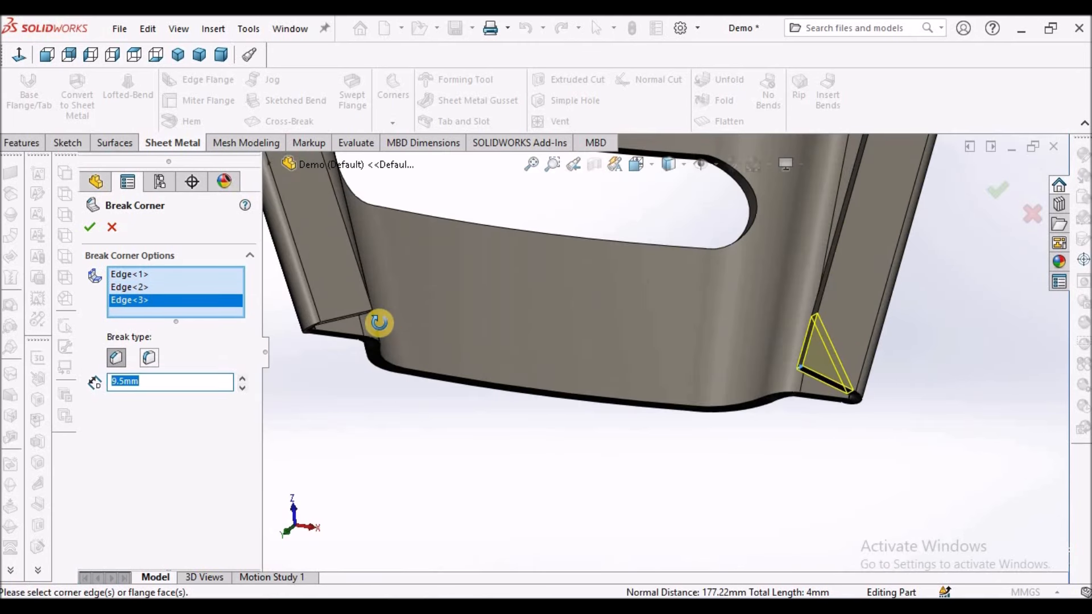
scroll(344, 316, "down", 2)
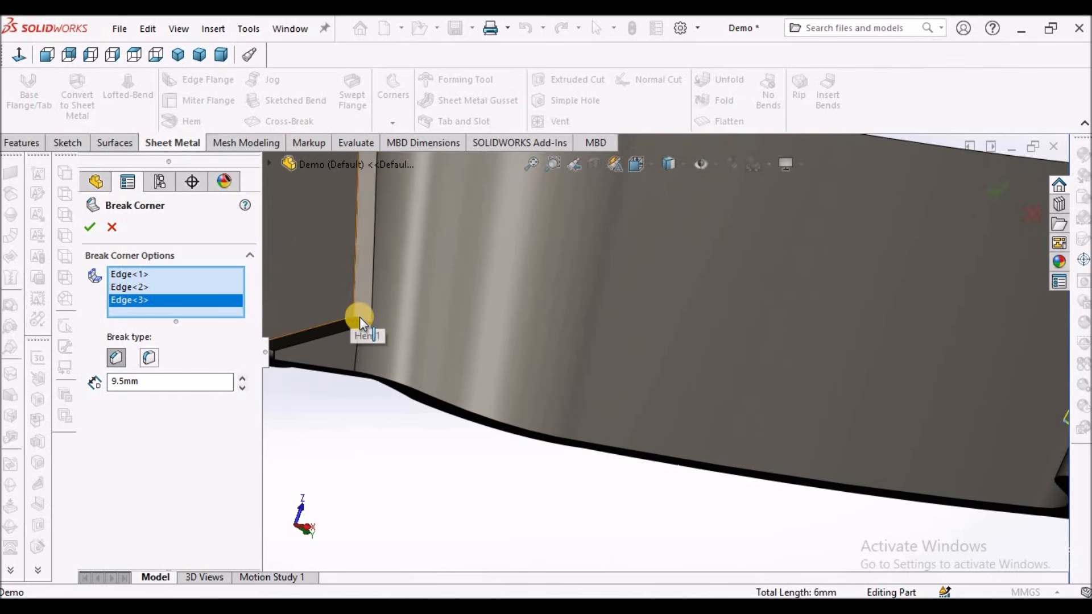
left_click(367, 323)
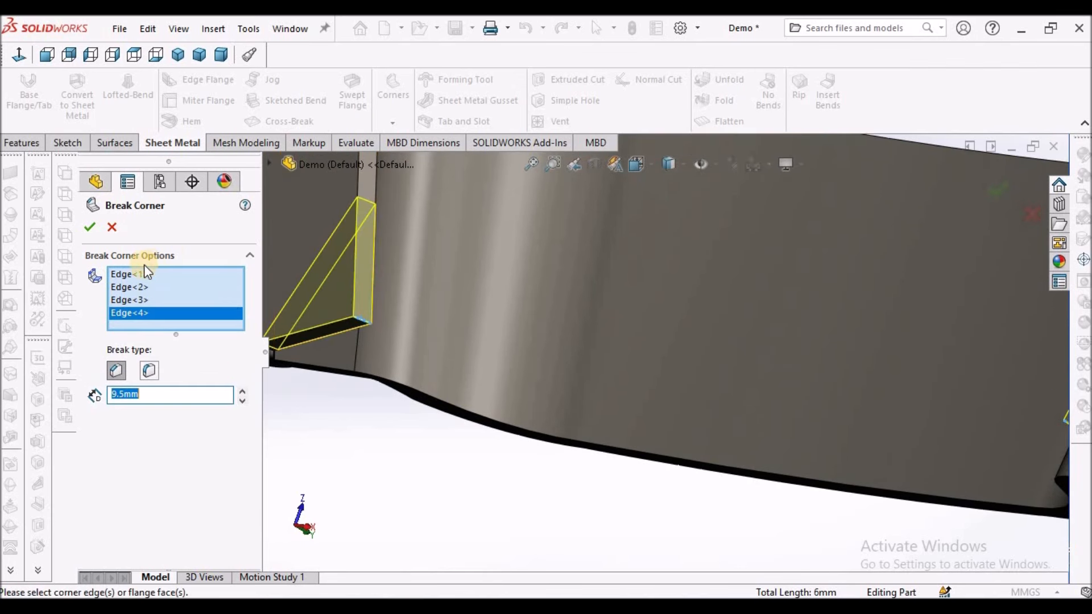
left_click(356, 446)
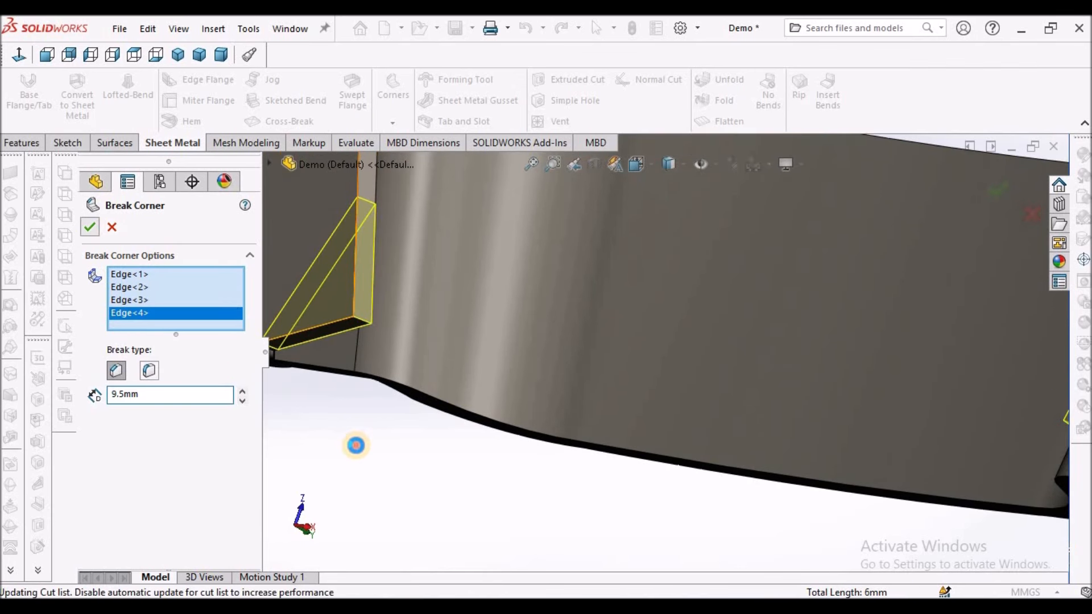
Step: Examine the chamfered hem corners from the underside and the whole folded part in isometric view
scroll(530, 375, "up", 9)
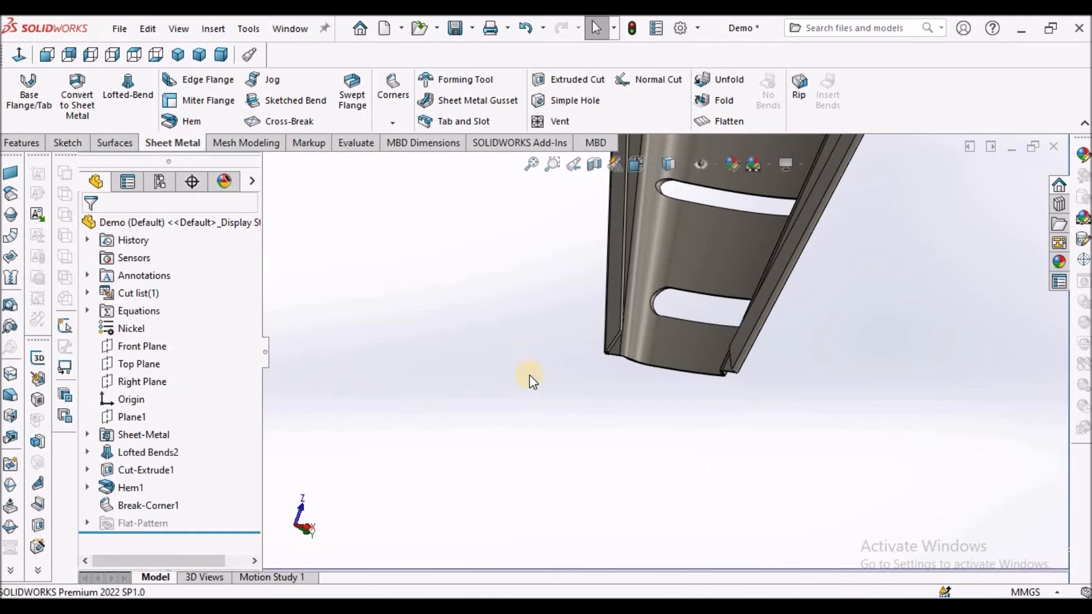
scroll(712, 285, "down", 6)
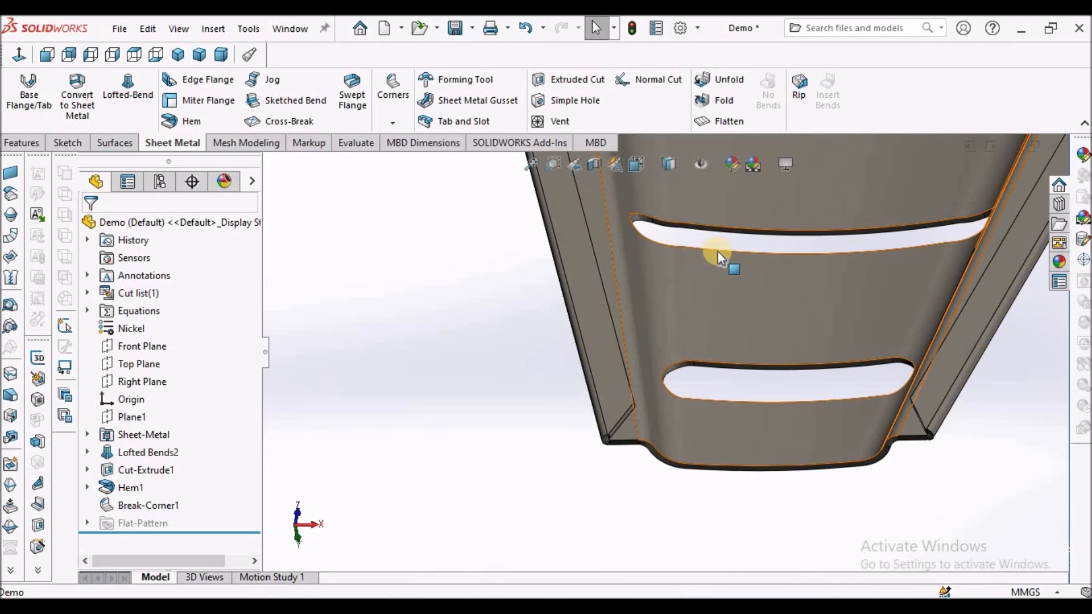
scroll(718, 250, "up", 6)
middle_click_drag(719, 296, 784, 189)
left_click(177, 54)
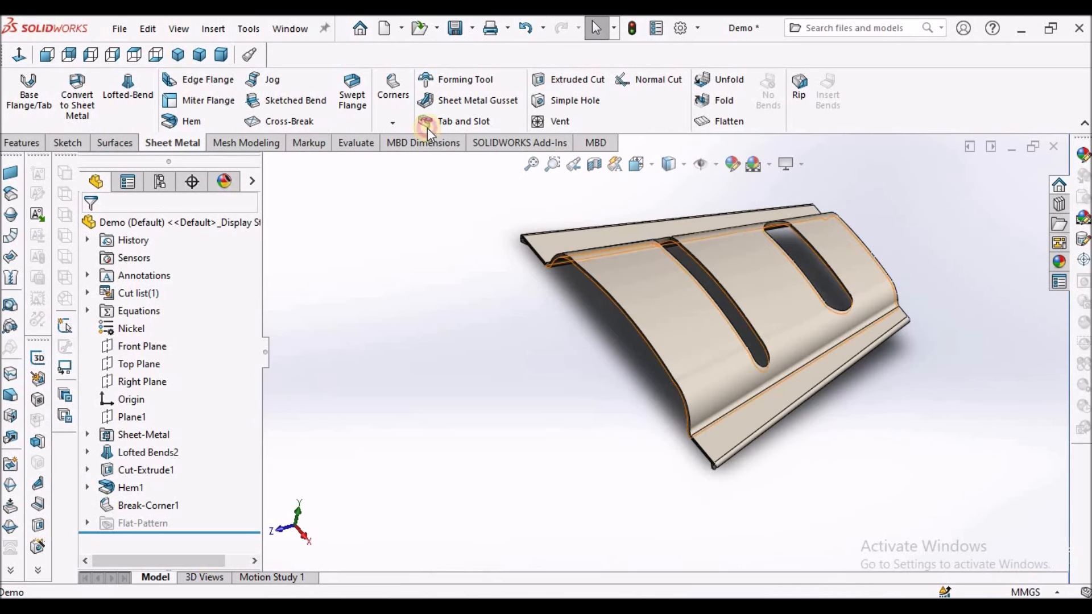
middle_click_drag(824, 307, 856, 384)
Step: Flatten the part, examine the flat pattern's chamfered corners from the front and face-on, and fold it back
left_click(720, 121)
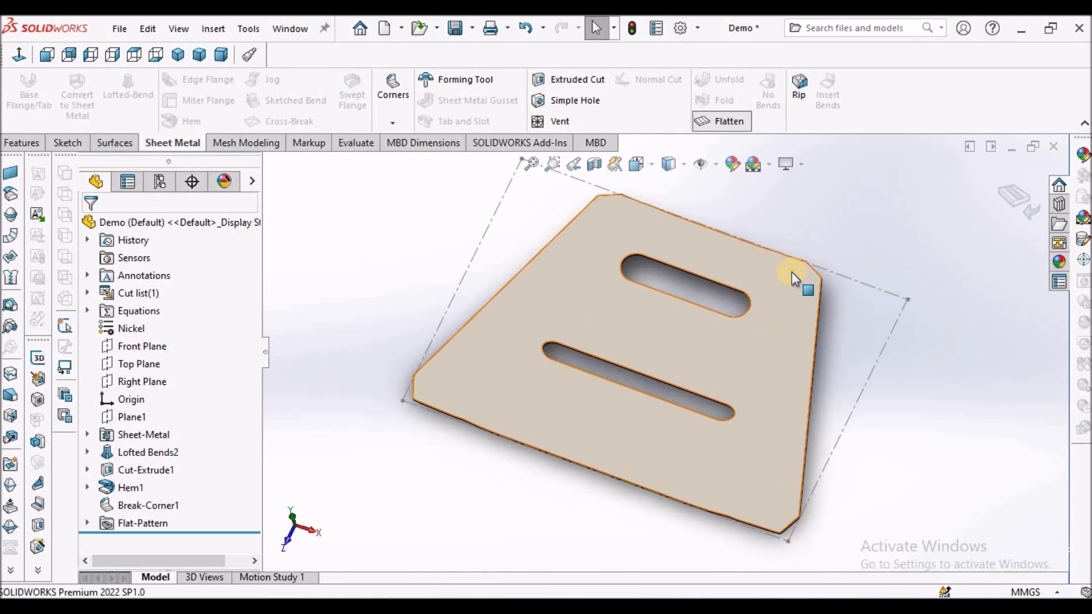
middle_click_drag(798, 257, 814, 330)
scroll(813, 318, "down", 1)
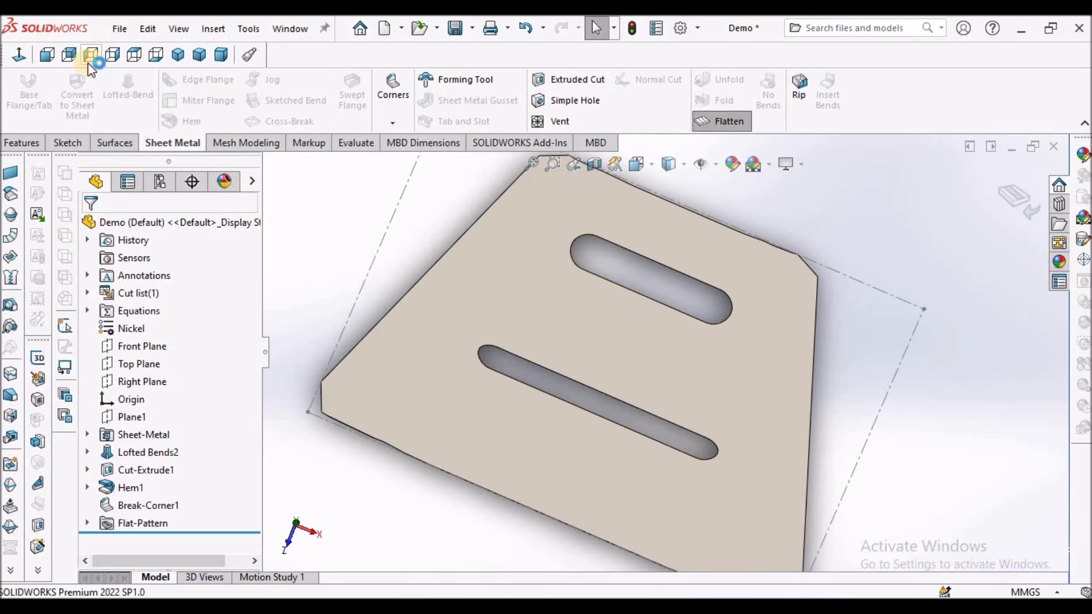
left_click(47, 55)
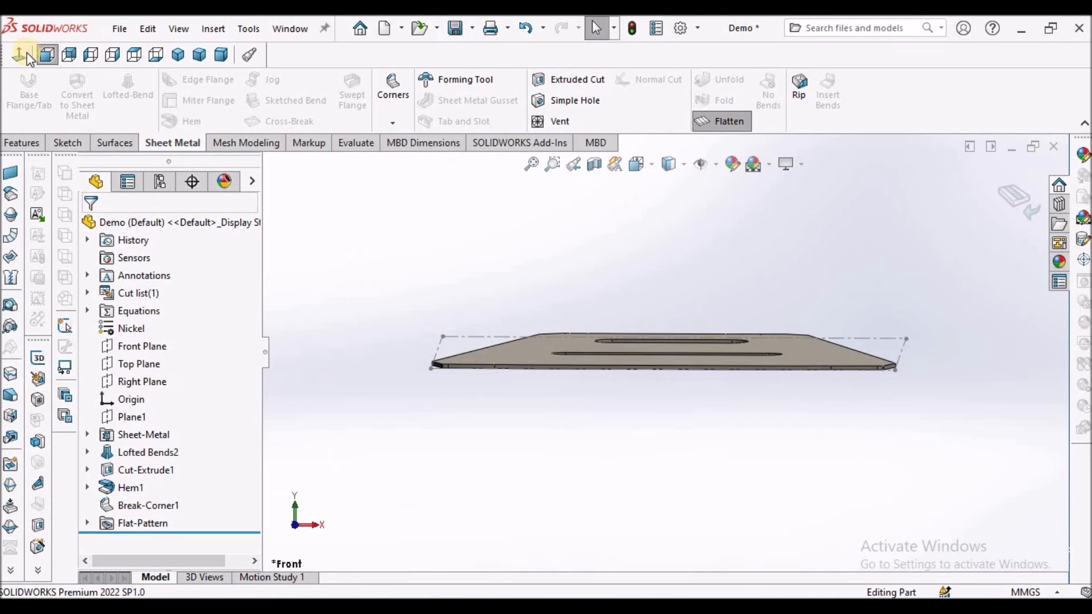
middle_click_drag(664, 323, 767, 357)
left_click(773, 354)
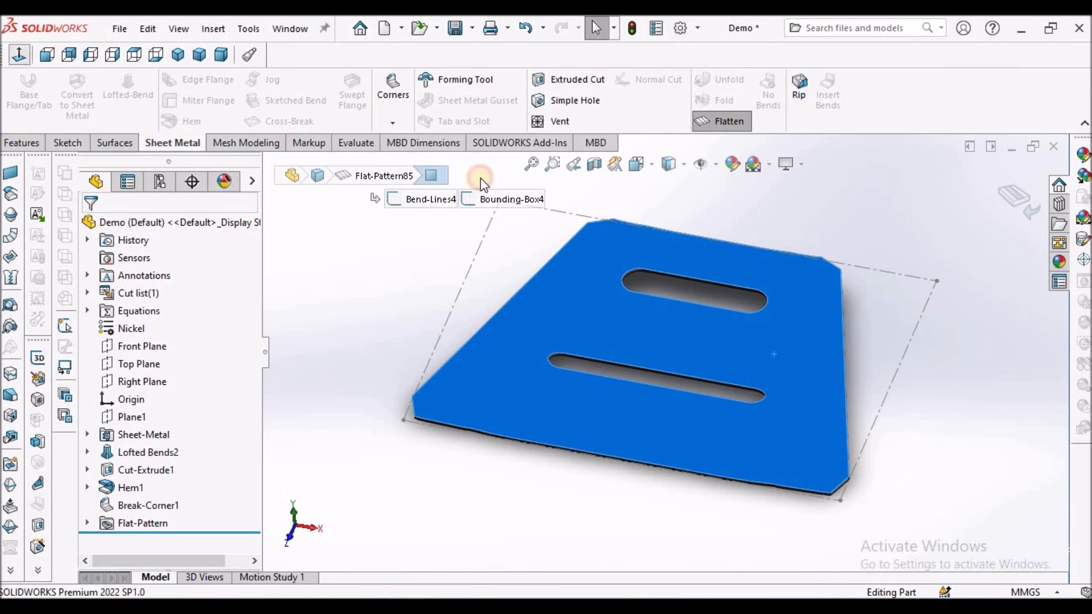
key("ctrl+8")
left_click(375, 286)
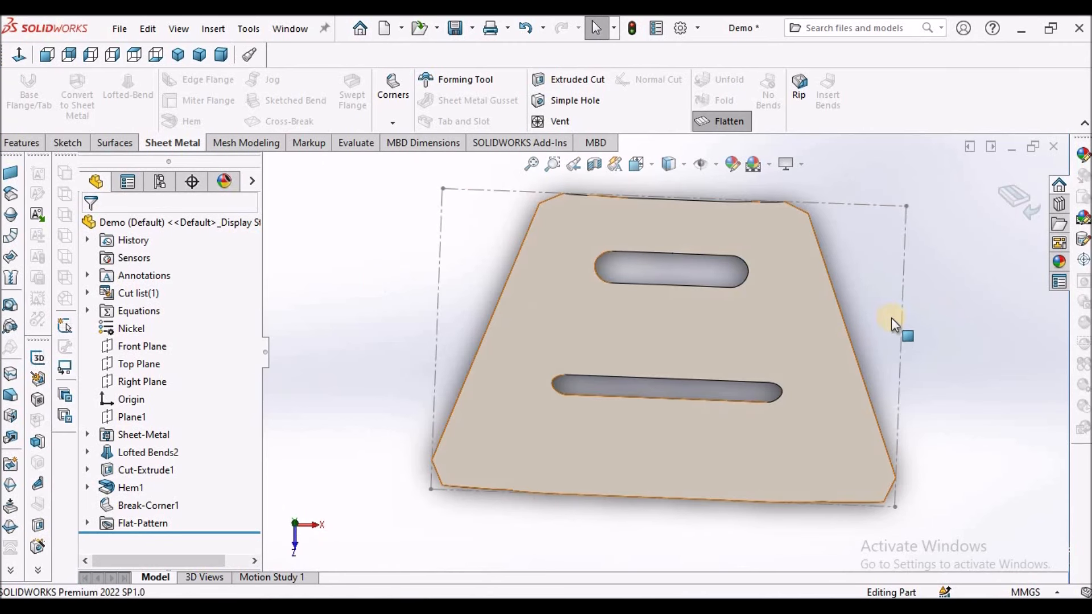
scroll(814, 344, "up", 5)
scroll(681, 342, "down", 3)
mouse_move(684, 343)
middle_mouse_down()
mouse_move(693, 339)
mouse_move(646, 344)
mouse_move(687, 339)
middle_mouse_up()
scroll(687, 336, "down", 1)
left_click(716, 125)
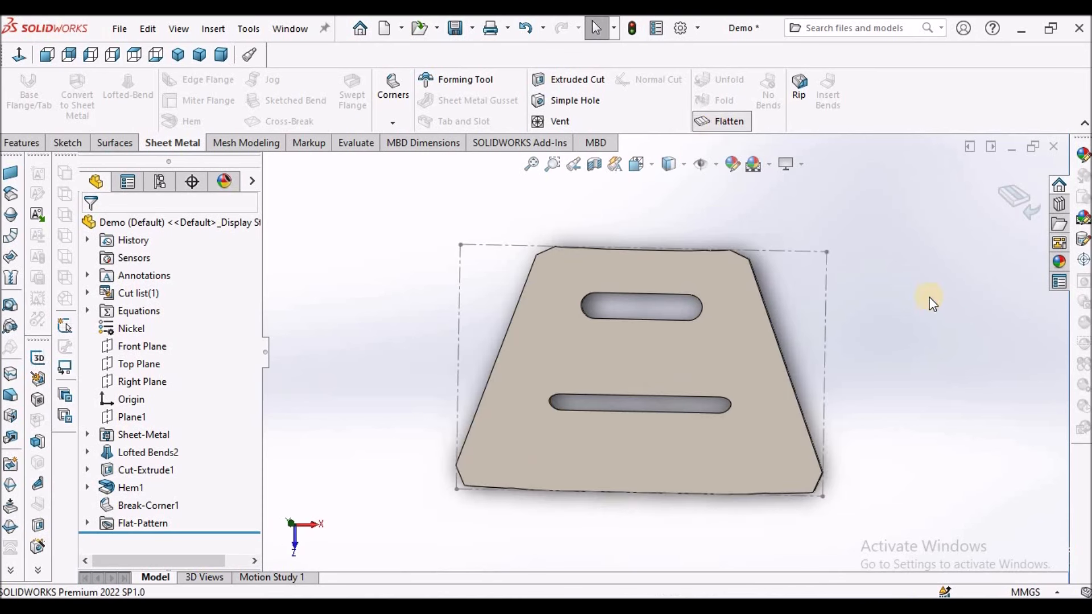
Step: Examine the refolded part from several angles and return it to the isometric view
middle_click_drag(797, 251, 677, 408)
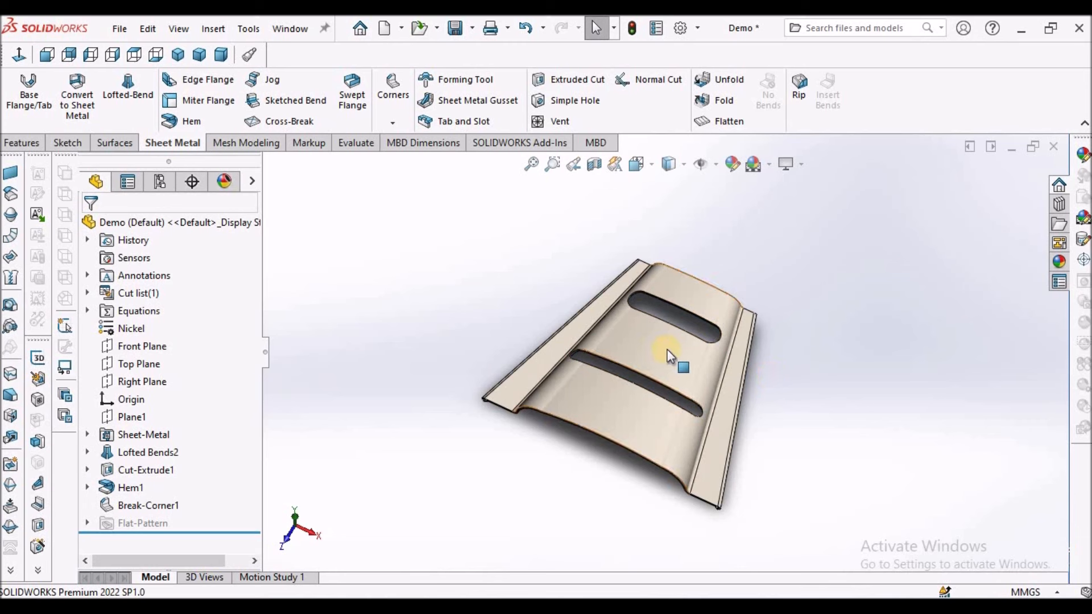
middle_click_drag(668, 350, 556, 361)
mouse_move(695, 341)
middle_mouse_down()
mouse_move(717, 398)
mouse_move(773, 389)
mouse_move(702, 298)
mouse_move(698, 271)
mouse_move(680, 362)
mouse_move(680, 302)
mouse_move(692, 294)
mouse_move(696, 323)
mouse_move(647, 363)
mouse_move(695, 405)
mouse_move(699, 273)
mouse_move(718, 272)
mouse_move(701, 350)
middle_mouse_up()
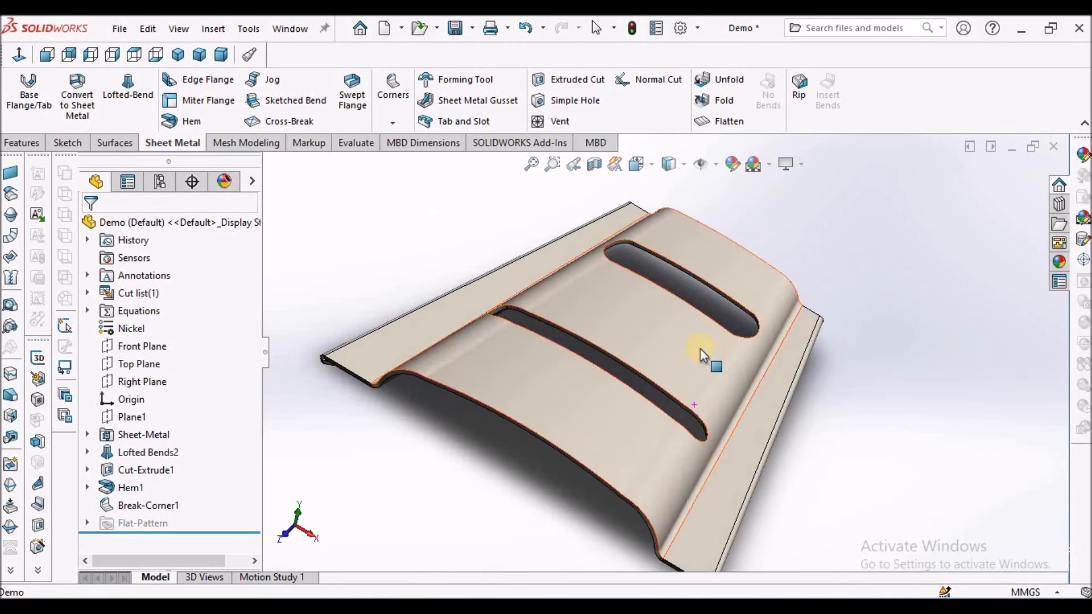
left_click(221, 56)
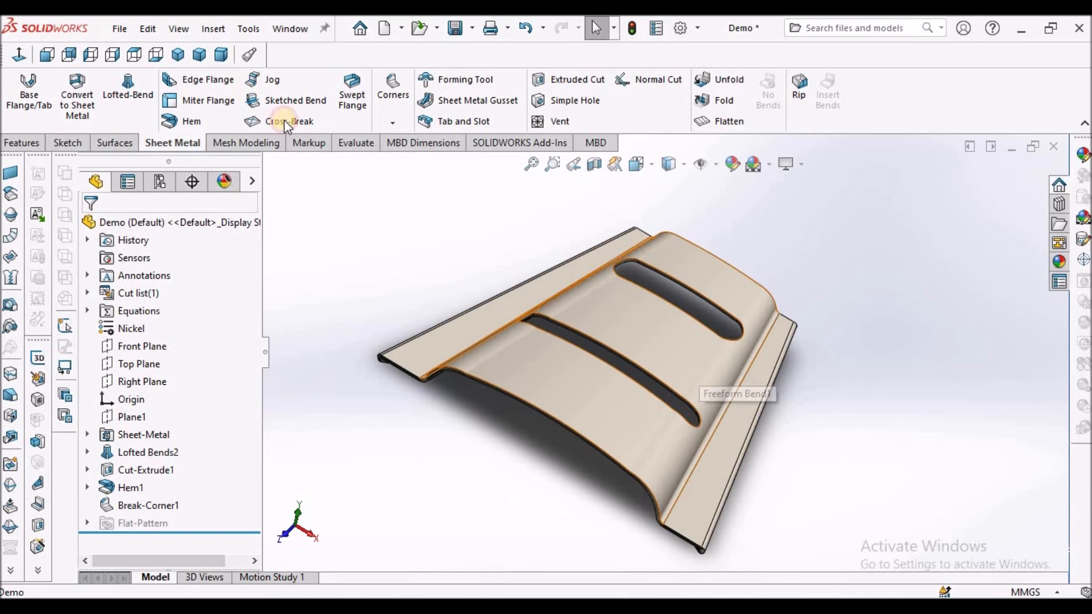
key("ctrl+7")
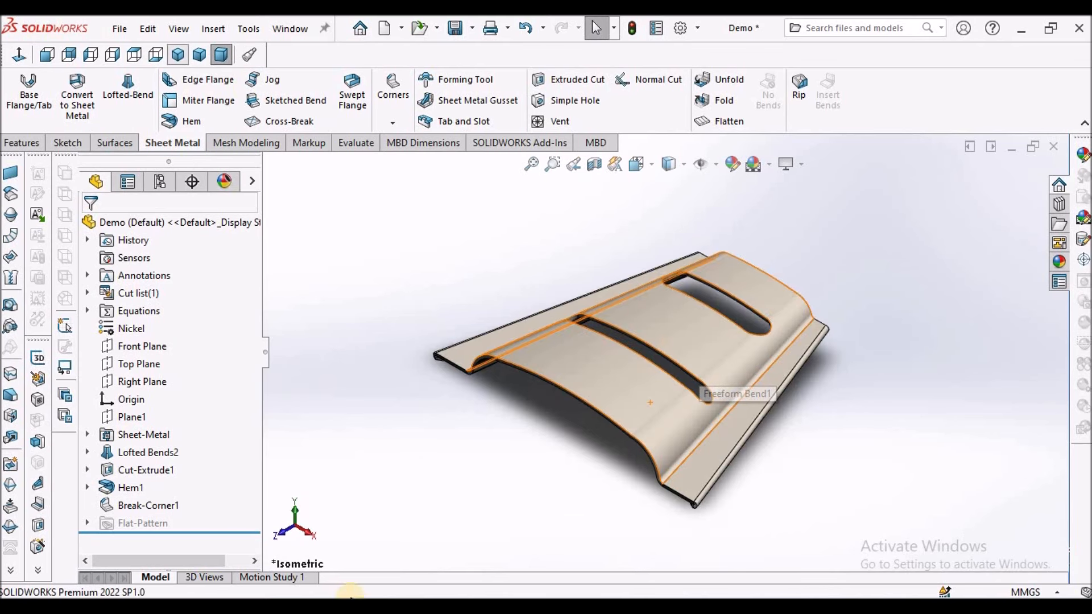